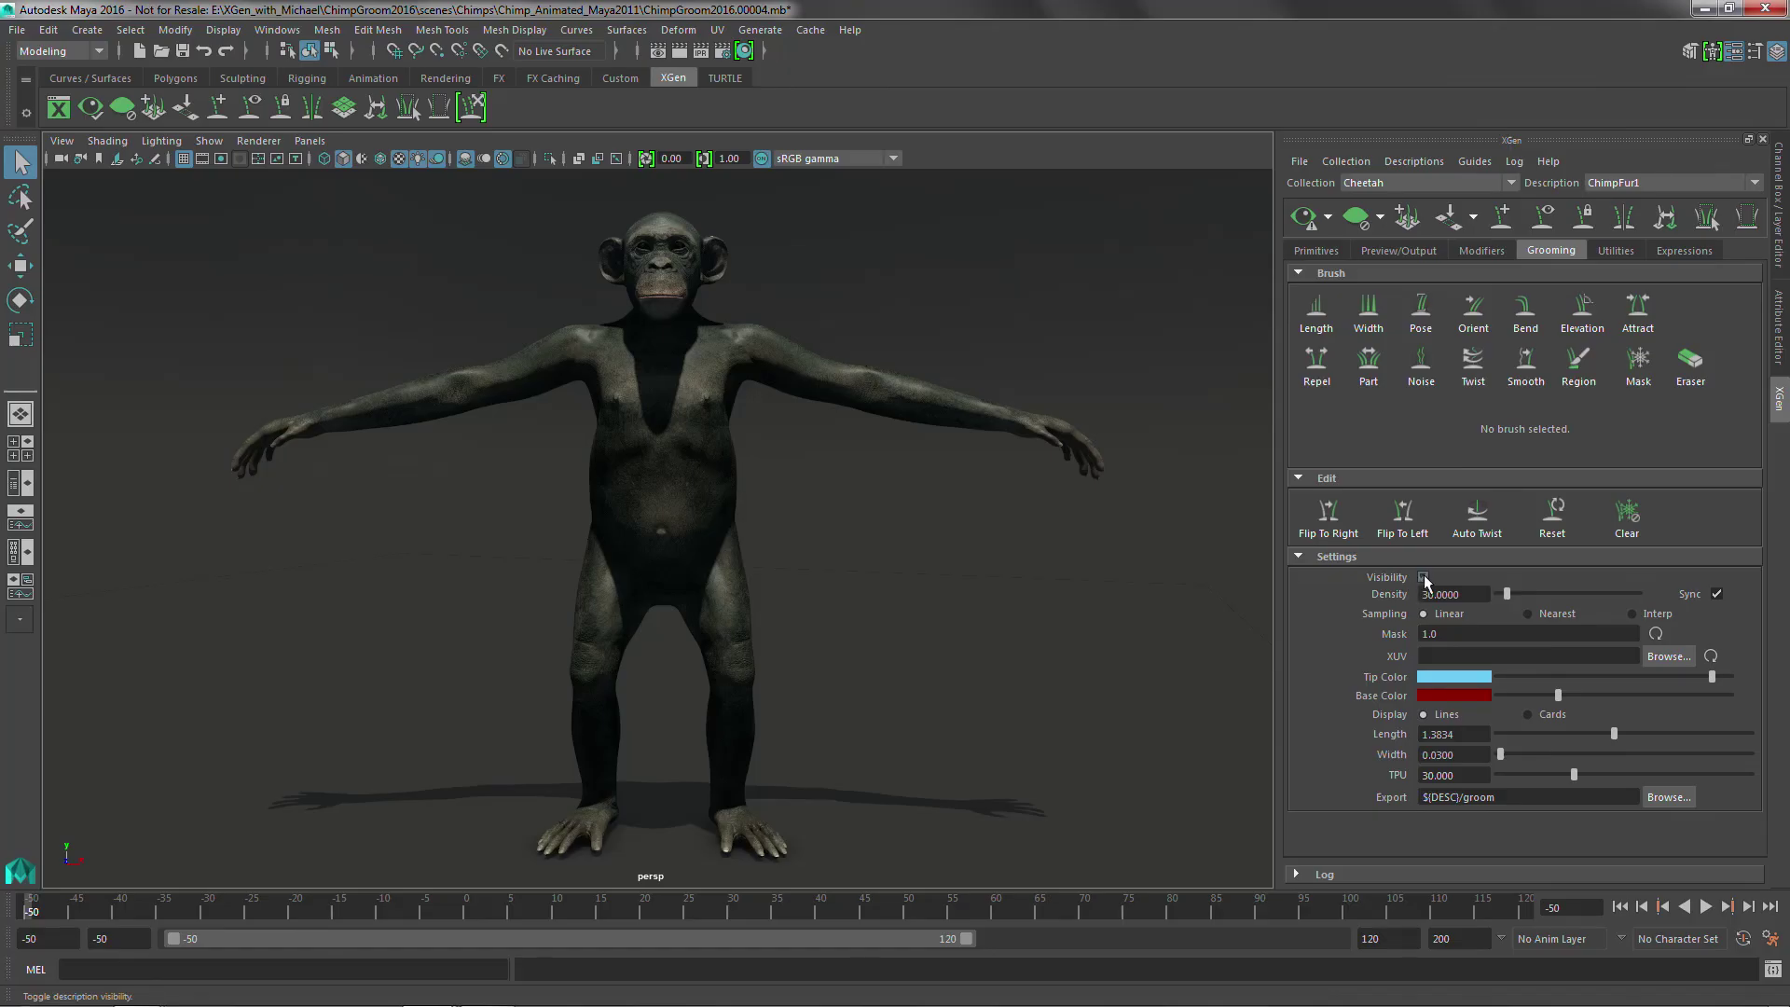
Step: Turn on the groom visibility for the ChimpFur1 description
left_click(1423, 577)
scroll(771, 612, "up", 6)
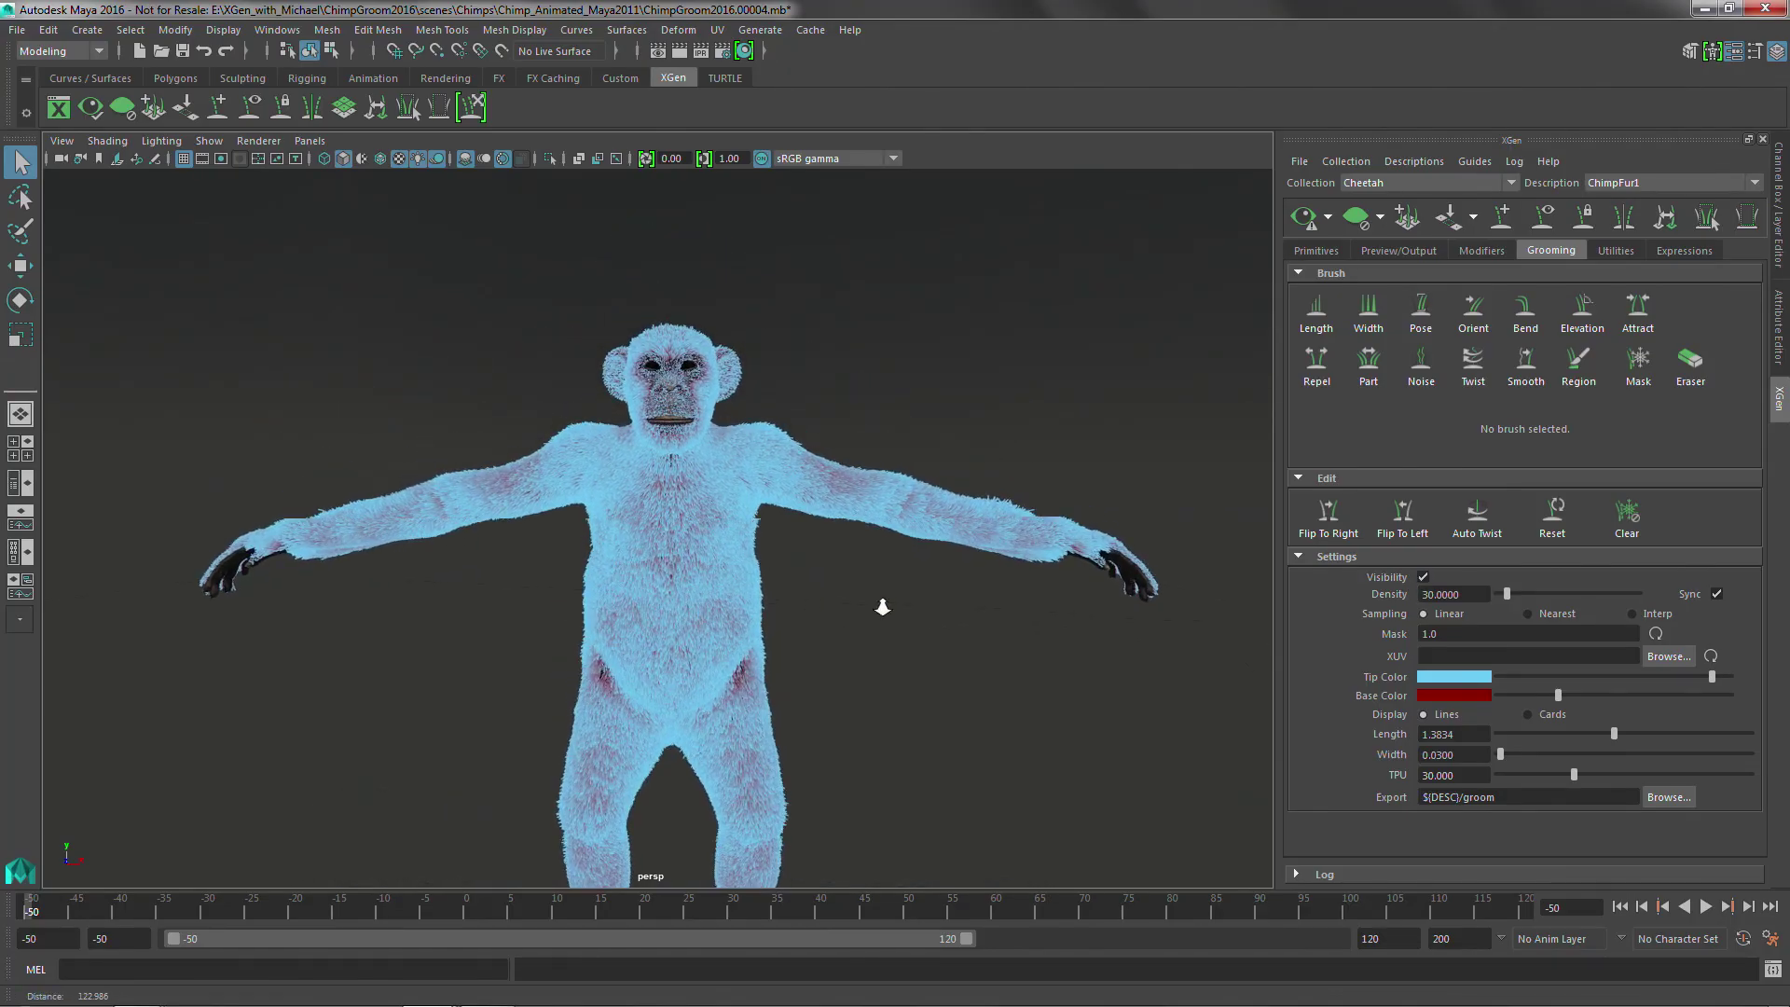
left_click_drag(978, 601, 910, 631, "alt")
scroll(910, 631, "up", 5)
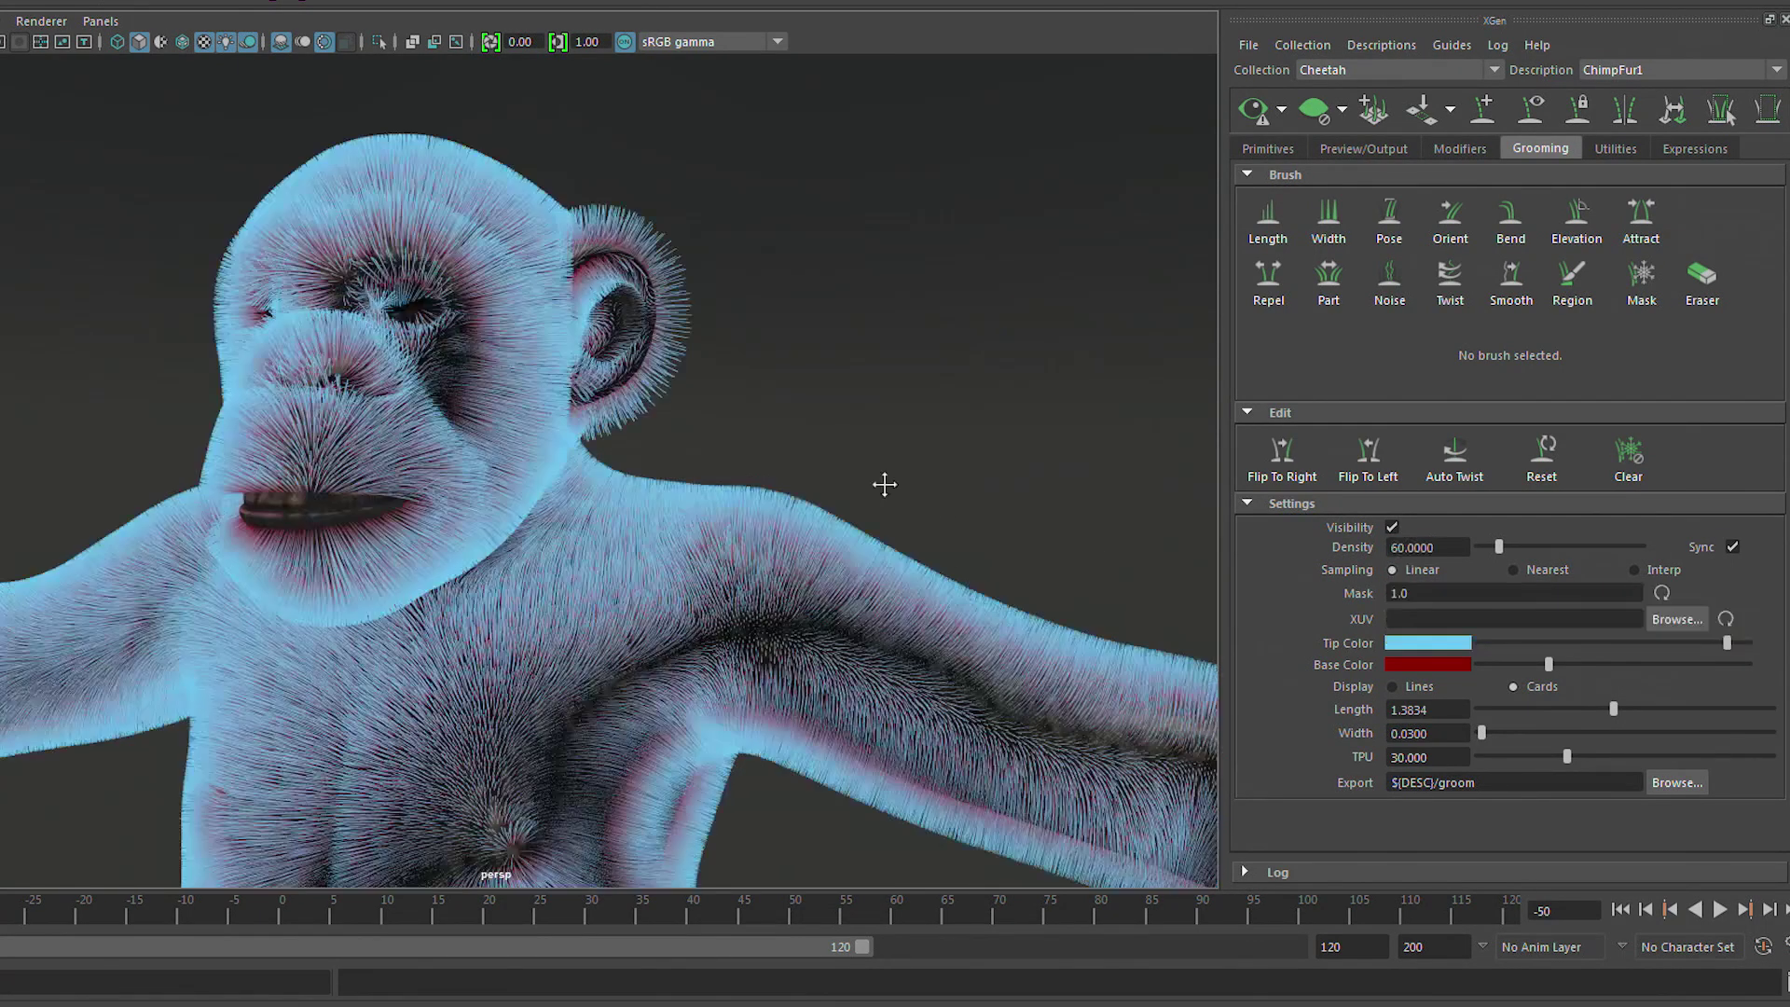
Step: Import saved grooming into the ChimpFur1 description
left_click_drag(883, 483, 917, 480, "alt")
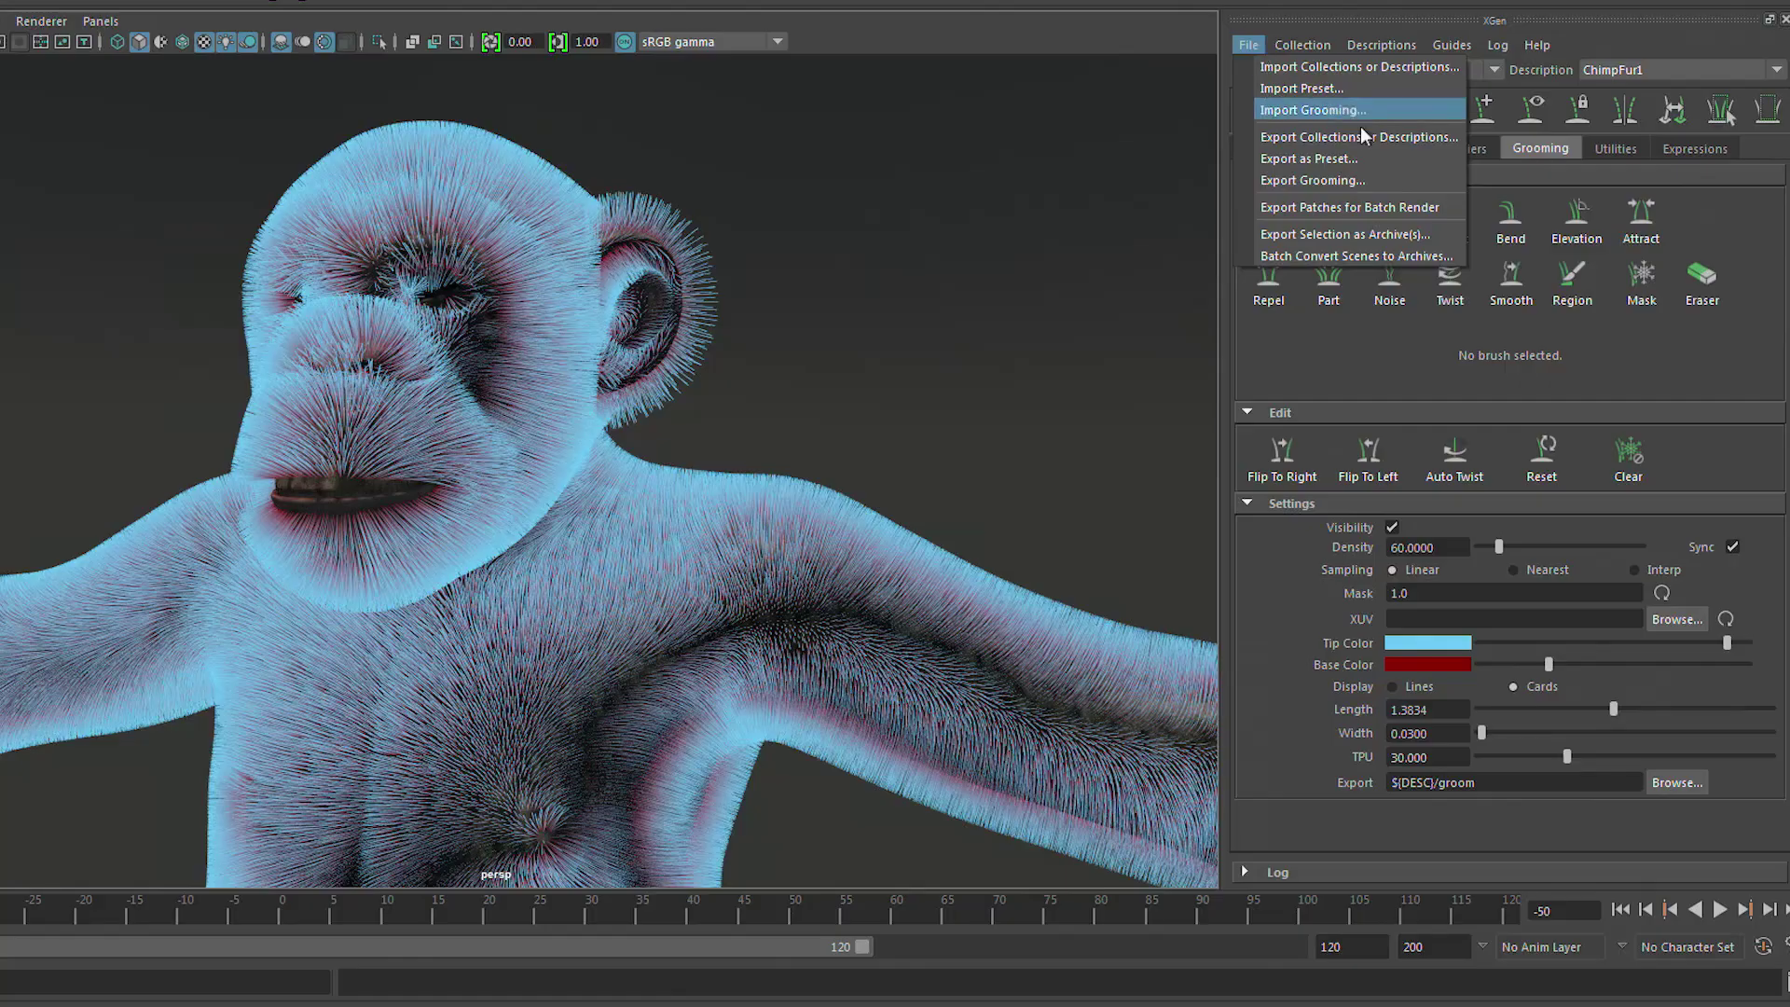
left_click(1341, 109)
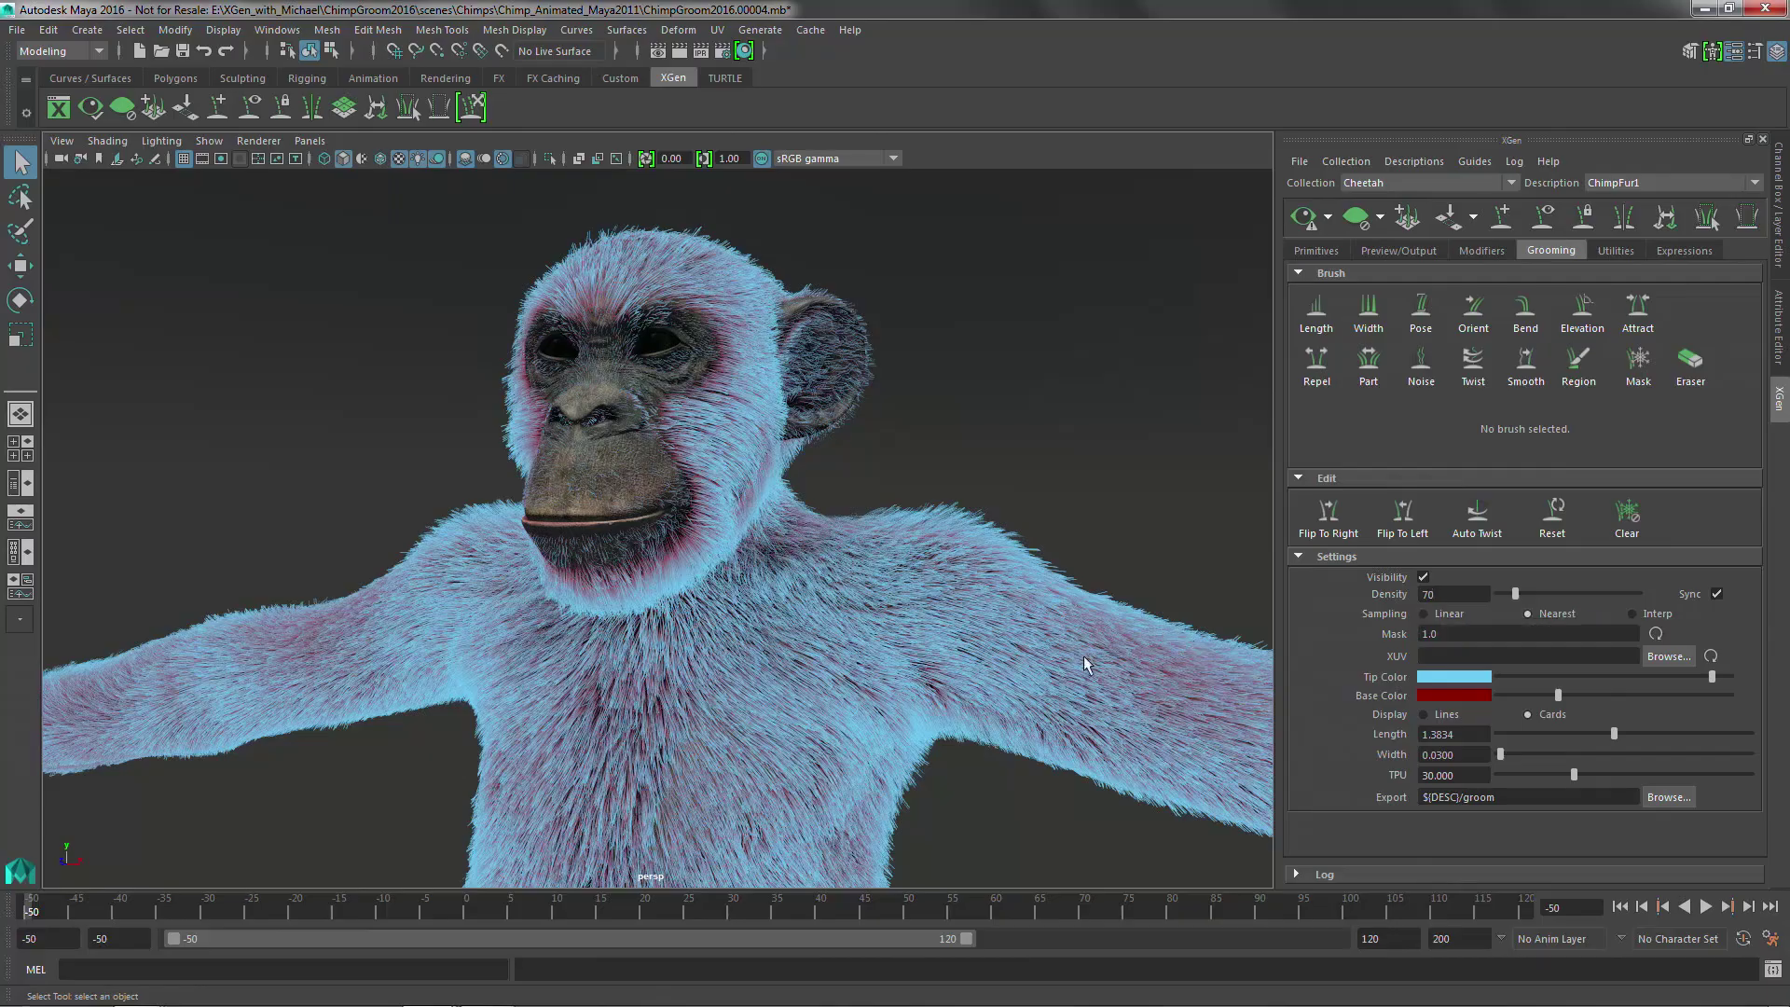
Step: Paint a groom mask over the chimp's left shoulder with the Mask brush at magnitude 1.000
middle_click_drag(1085, 658, 1024, 619, "alt")
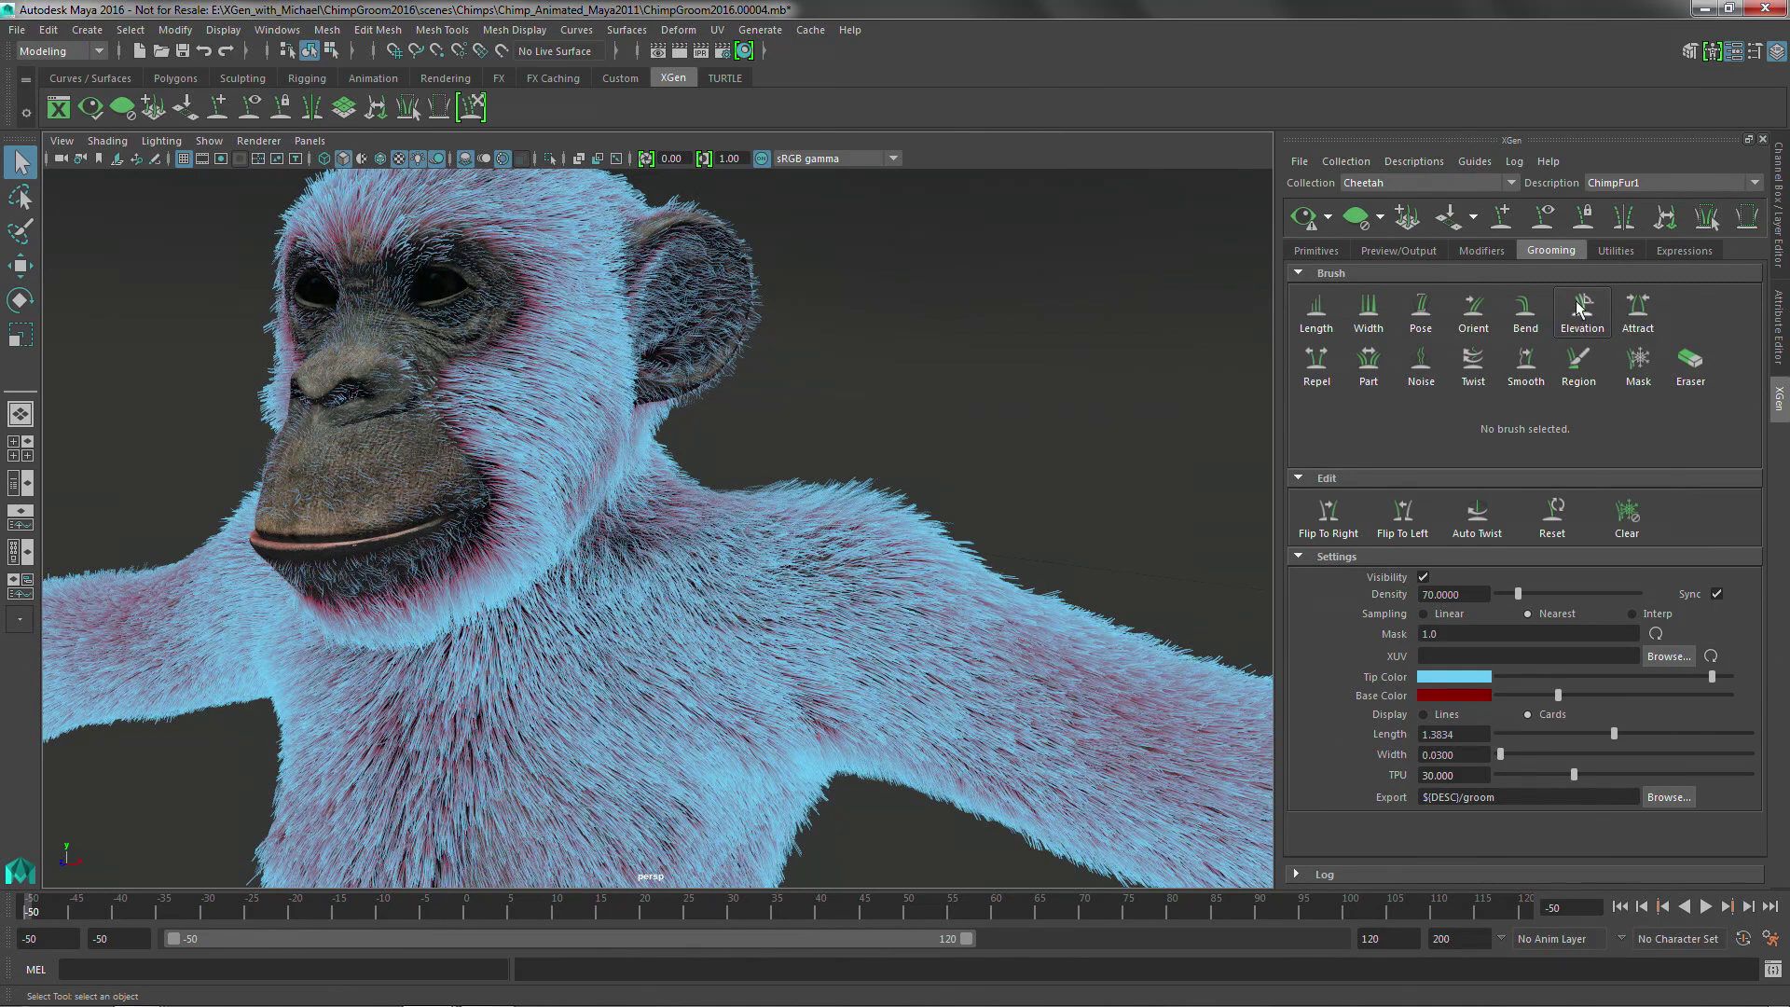
left_click(1638, 363)
left_click_drag(913, 592, 918, 606, "alt")
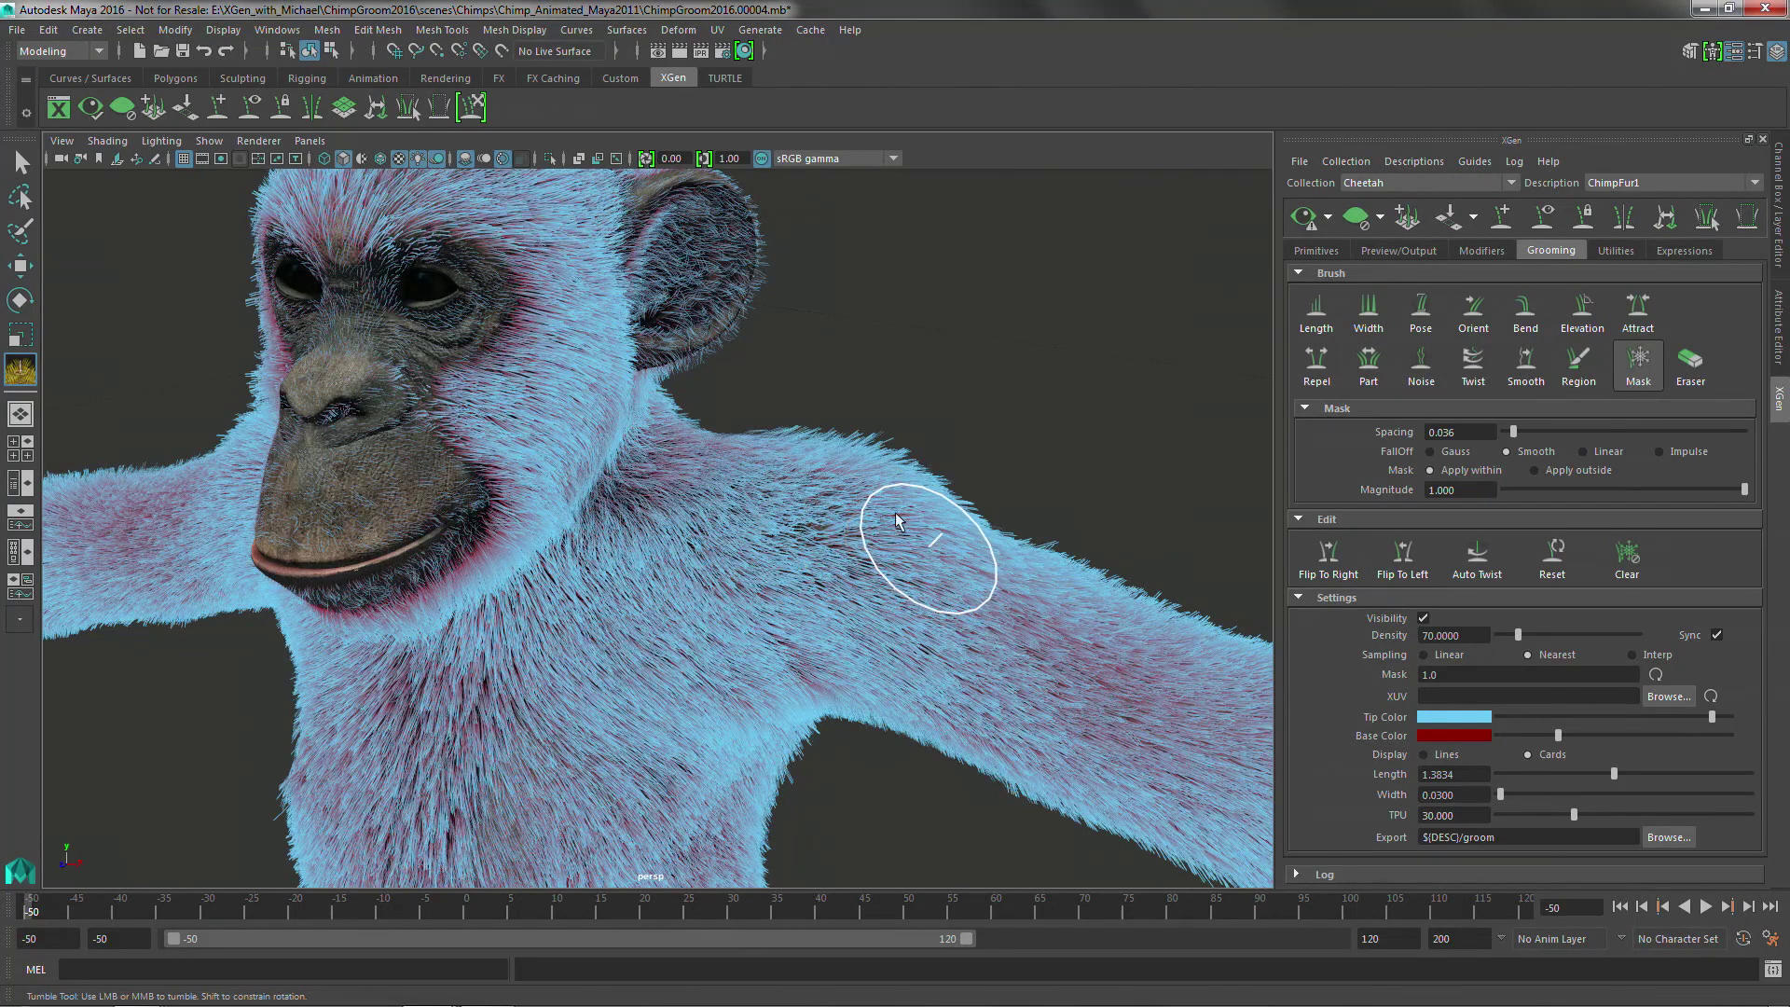
mouse_move(918, 536)
left_mouse_down()
mouse_move(877, 489)
mouse_move(943, 527)
mouse_move(836, 495)
mouse_move(951, 540)
mouse_move(843, 452)
mouse_move(783, 499)
mouse_move(923, 559)
mouse_move(986, 548)
mouse_move(923, 508)
mouse_move(819, 512)
mouse_move(899, 591)
mouse_move(1014, 599)
mouse_move(932, 536)
left_mouse_up()
mouse_move(933, 536)
left_mouse_down("alt")
mouse_move(969, 634)
mouse_move(1100, 618)
mouse_move(899, 479)
mouse_move(879, 539)
mouse_move(984, 629)
mouse_move(890, 568)
mouse_move(880, 466)
mouse_move(960, 494)
mouse_move(1070, 600)
mouse_move(1305, 467)
left_mouse_up("alt")
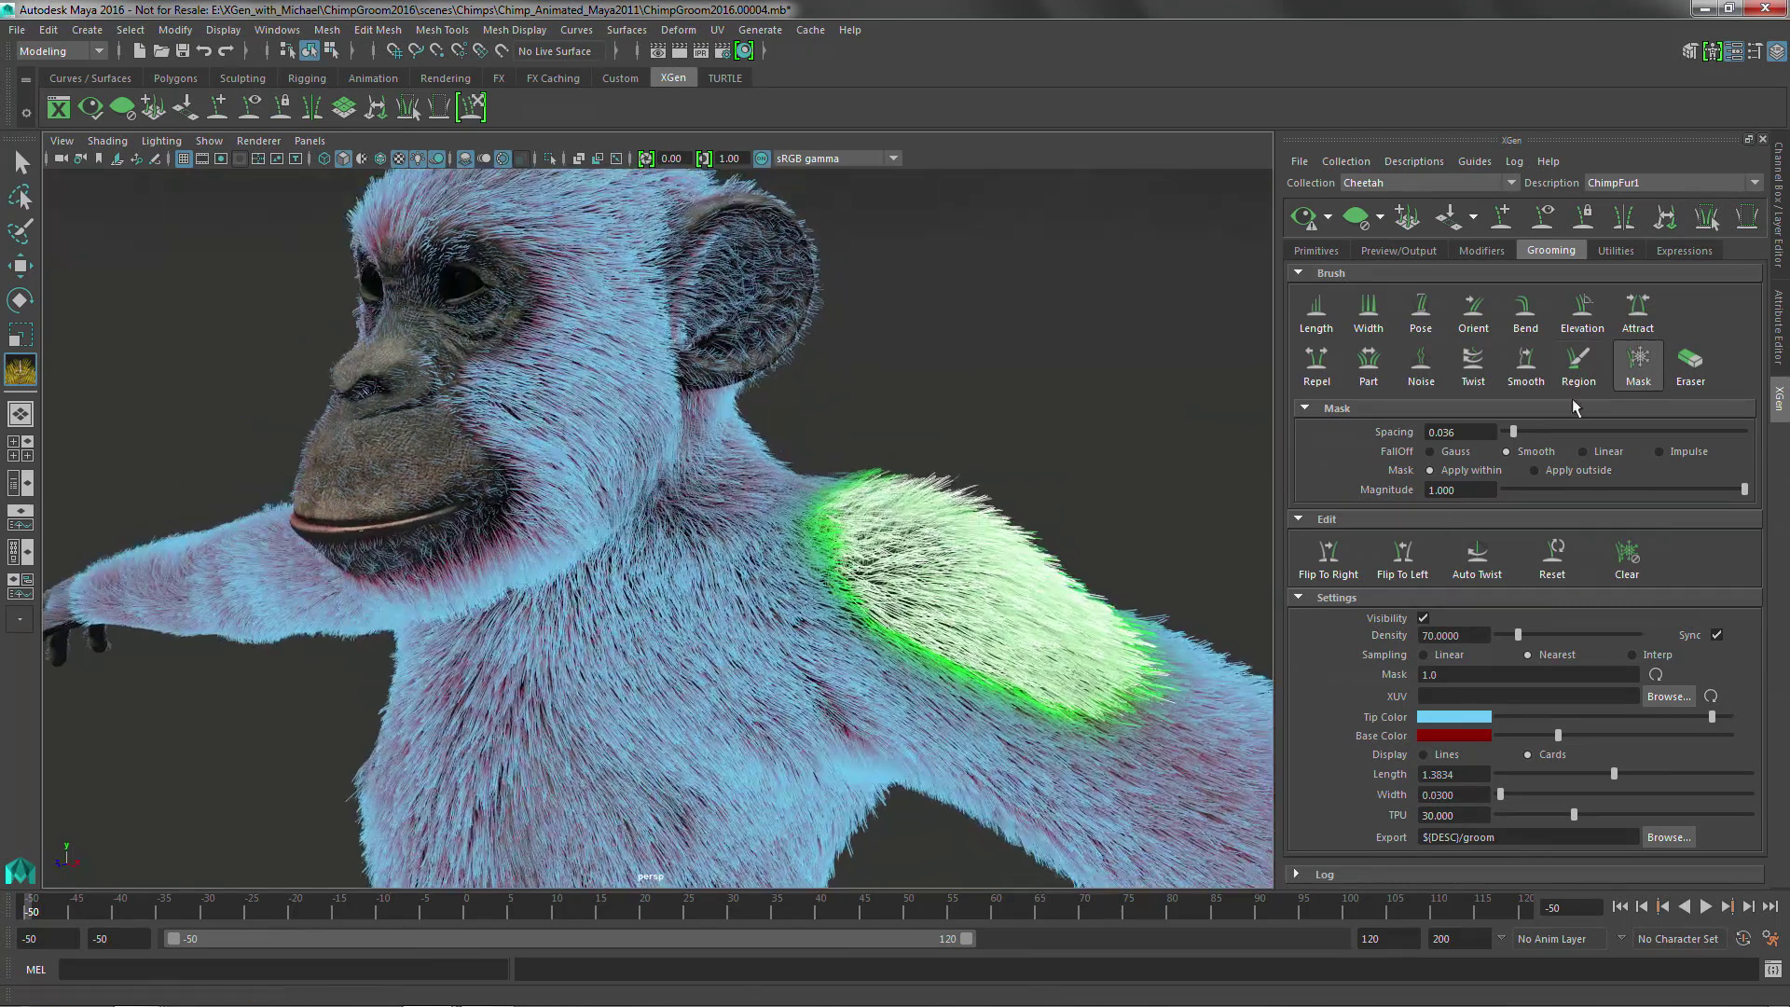
Step: Raise the fur in the masked shoulder area with the Elevation brush at 8.85 degrees and a goal angle of 84.07
left_click(1591, 319)
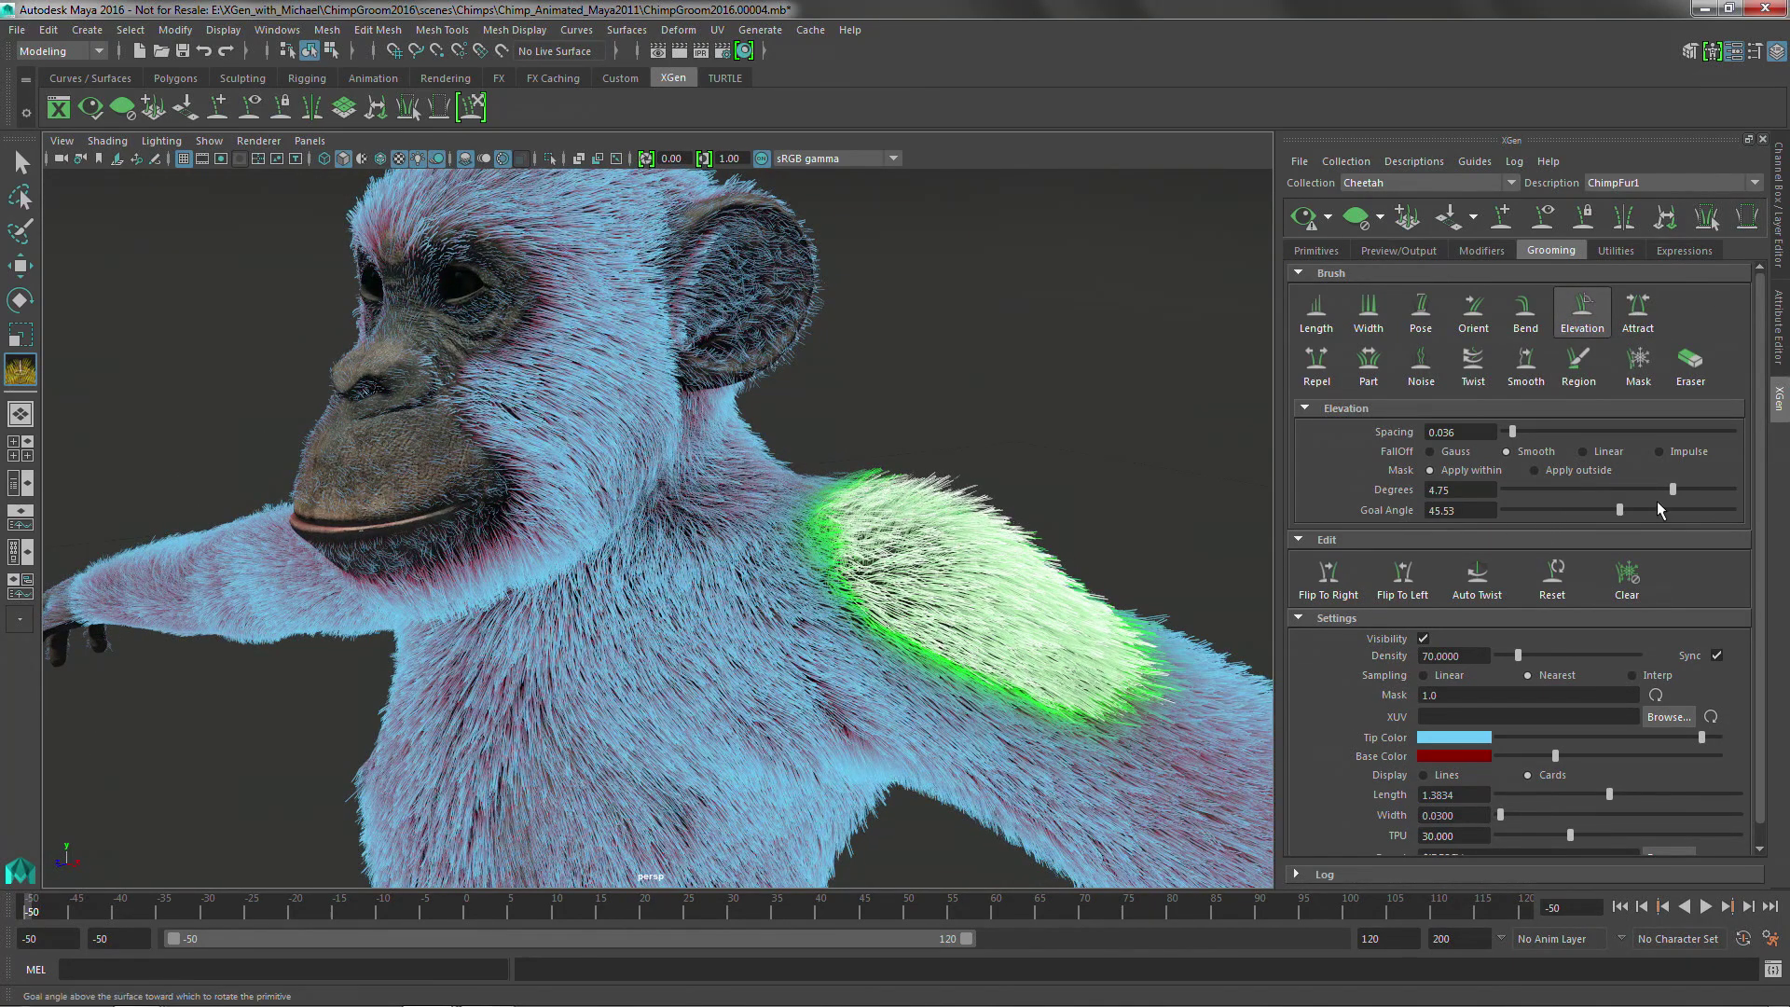
left_click_drag(1665, 489, 1717, 487)
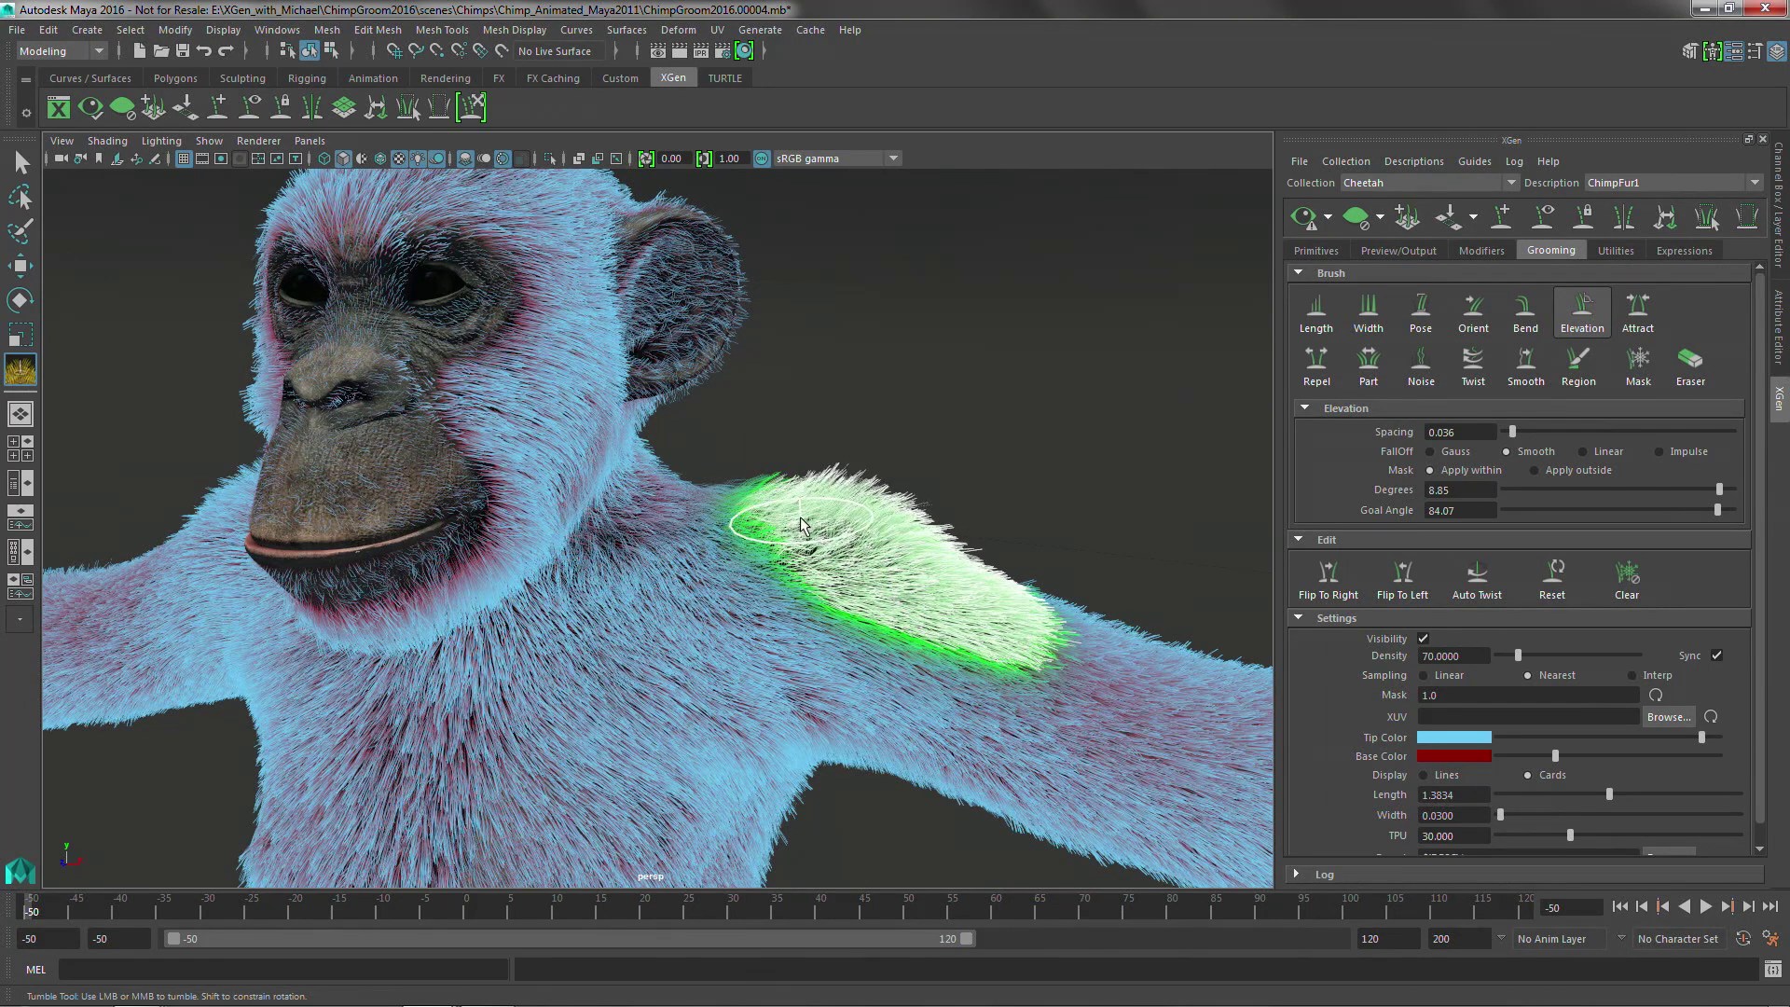
right_click_drag(821, 495, 836, 503, "alt")
left_click_drag(836, 504, 988, 577, "alt")
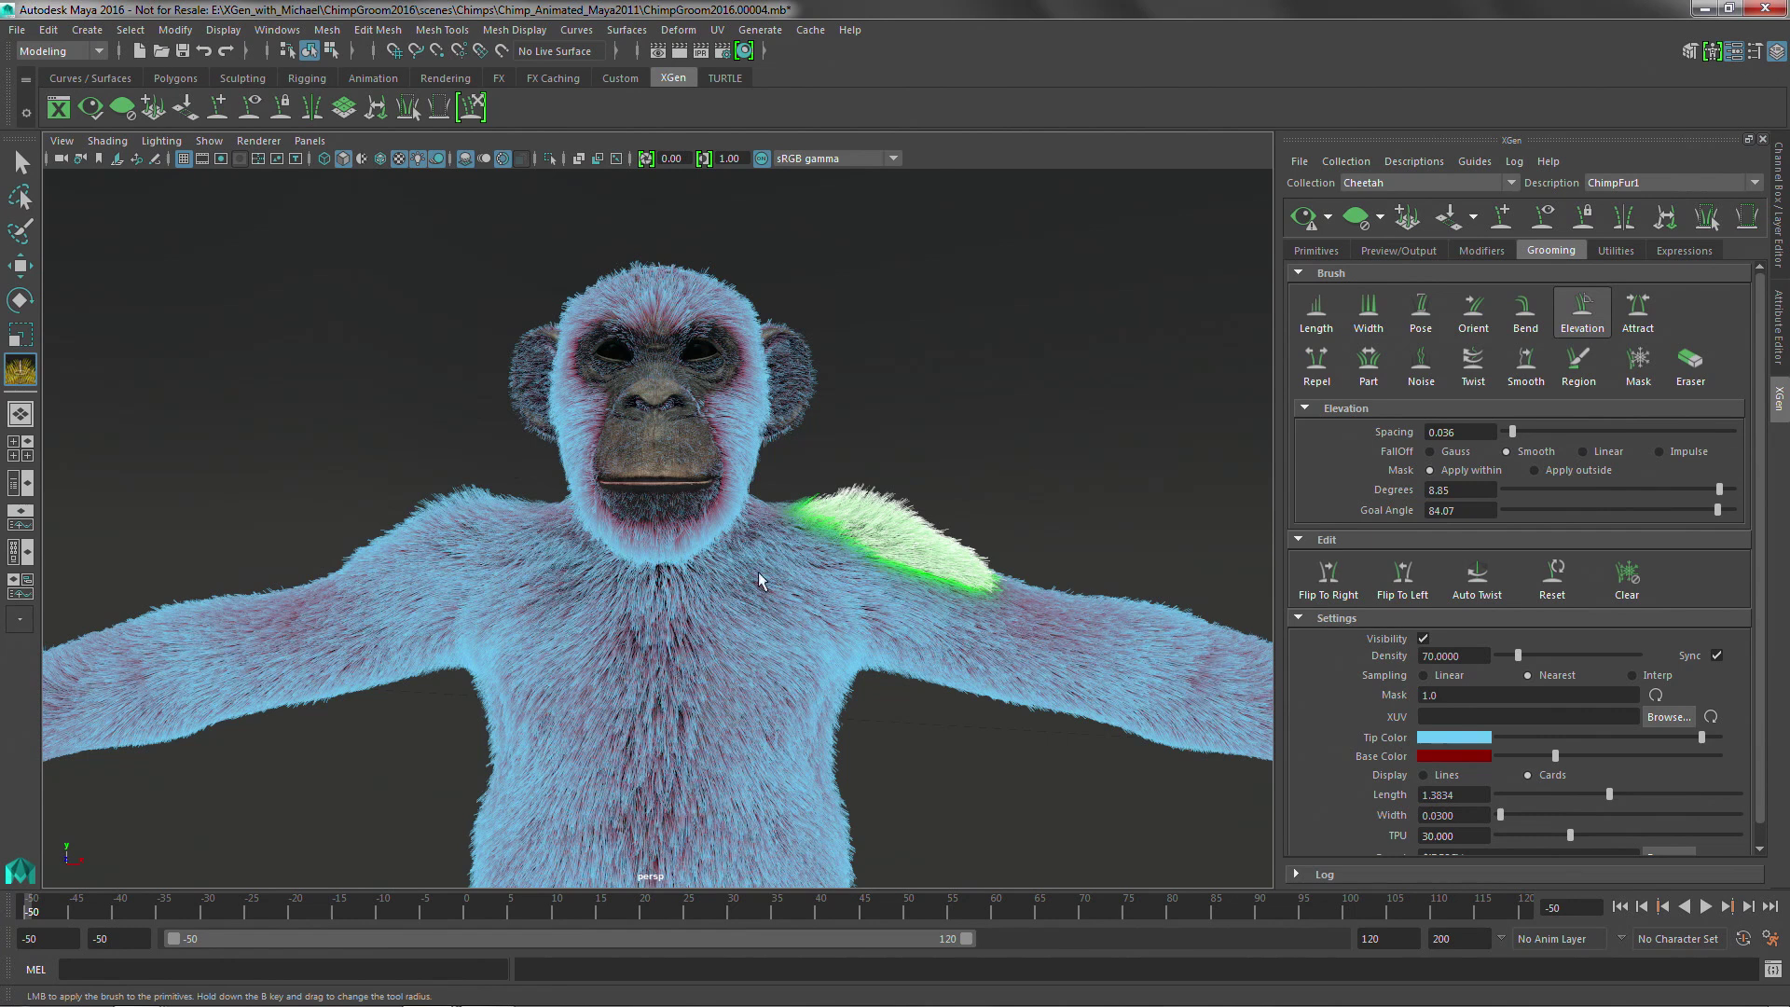
left_click_drag(949, 543, 909, 546, "alt")
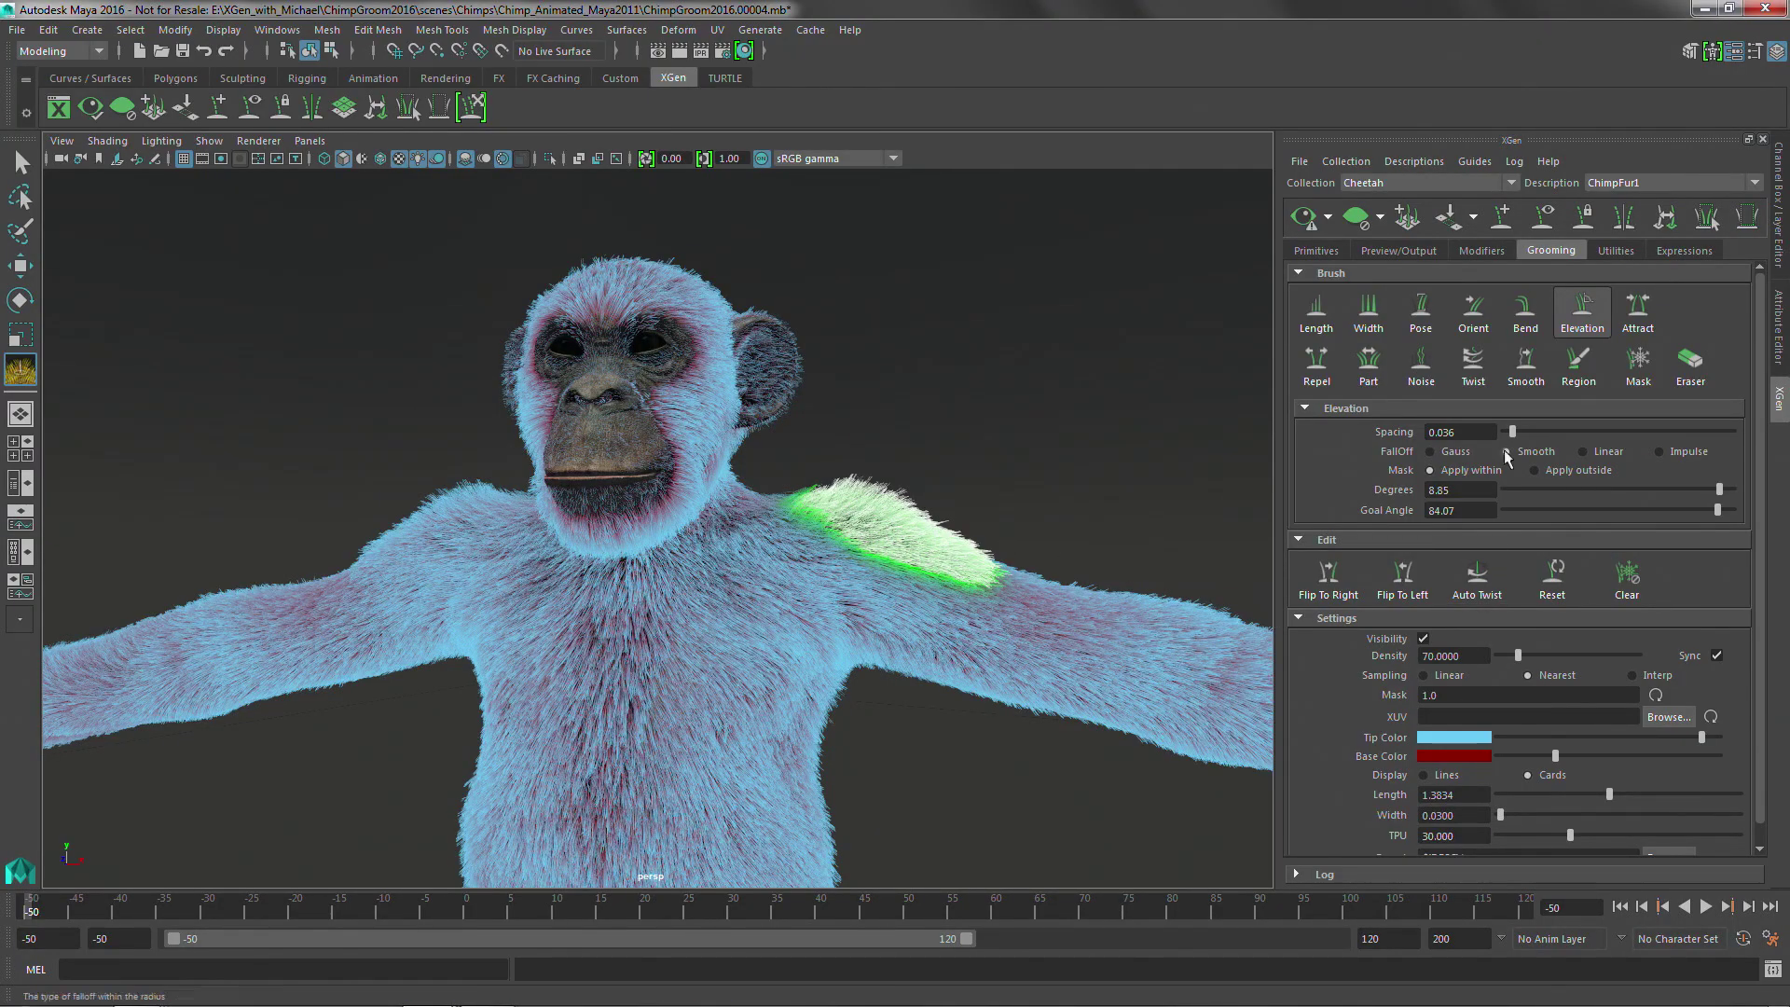
Step: Clear the painted shoulder mask and turn off the groom visibility for ChimpFur1
left_click(1627, 573)
left_click_drag(719, 399, 1165, 522, "alt")
left_click(1423, 639)
left_click_drag(895, 498, 1049, 560, "alt")
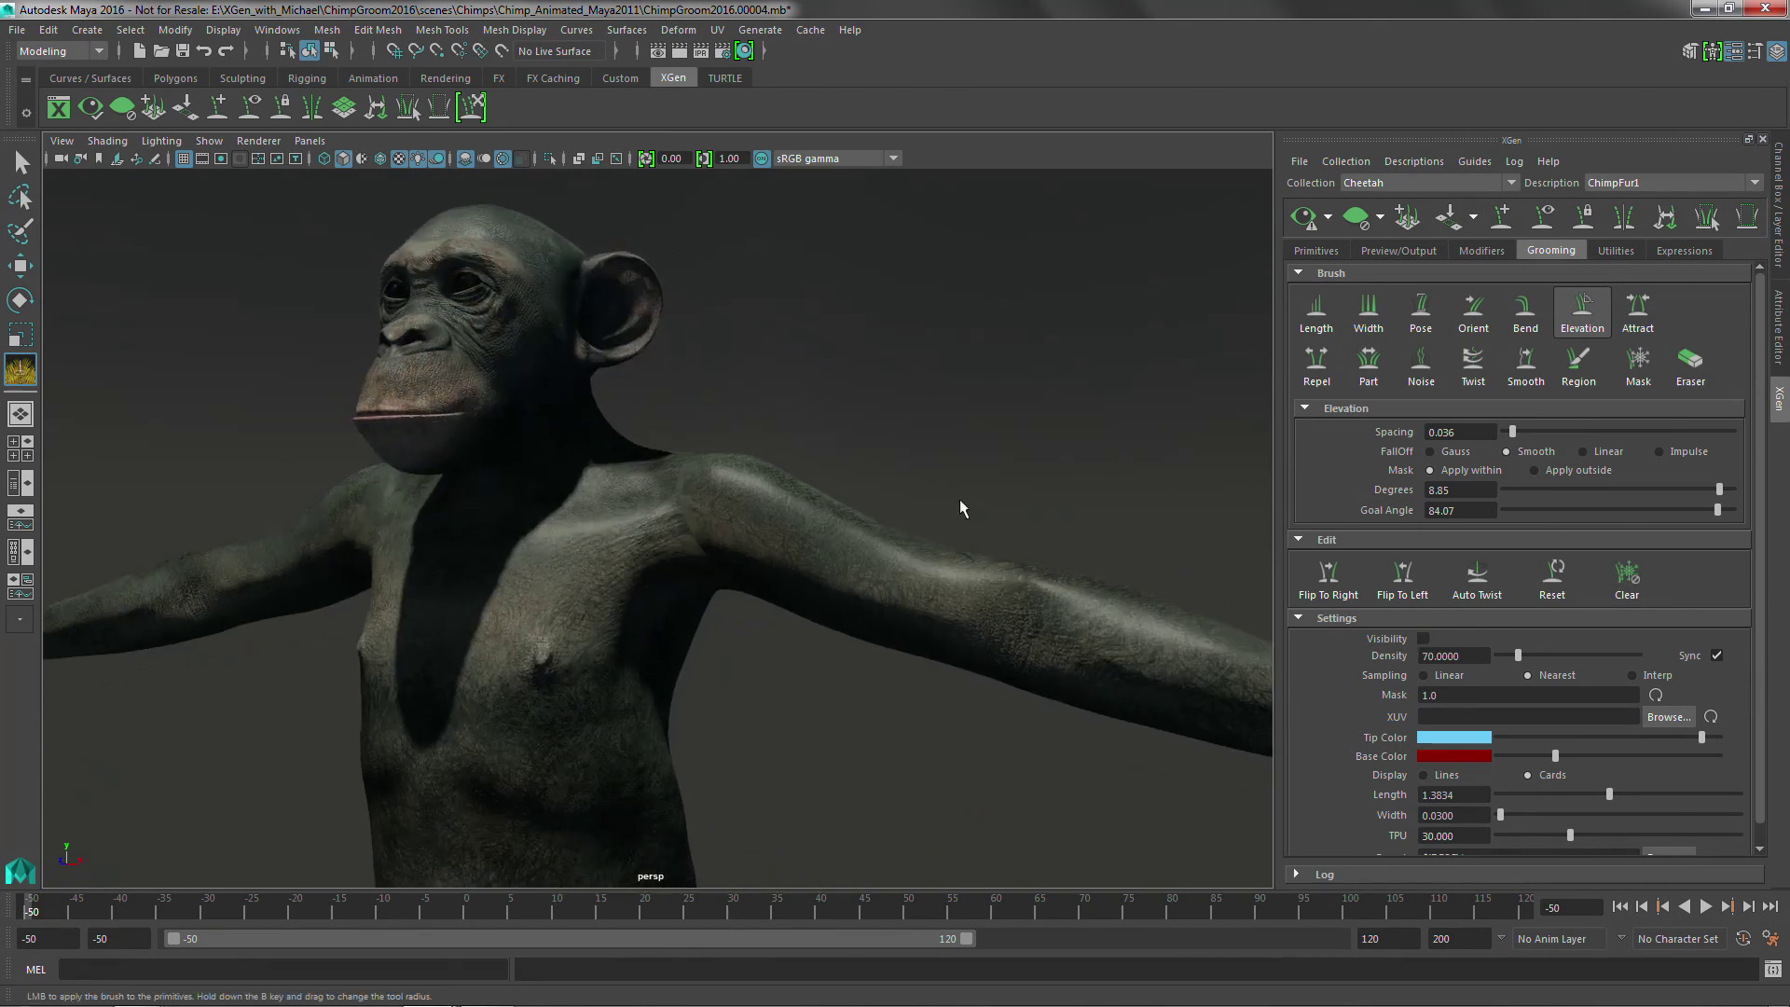
right_click_drag(1049, 560, 933, 522, "alt")
left_click_drag(982, 367, 801, 333, "alt")
right_click_drag(802, 334, 914, 364, "alt")
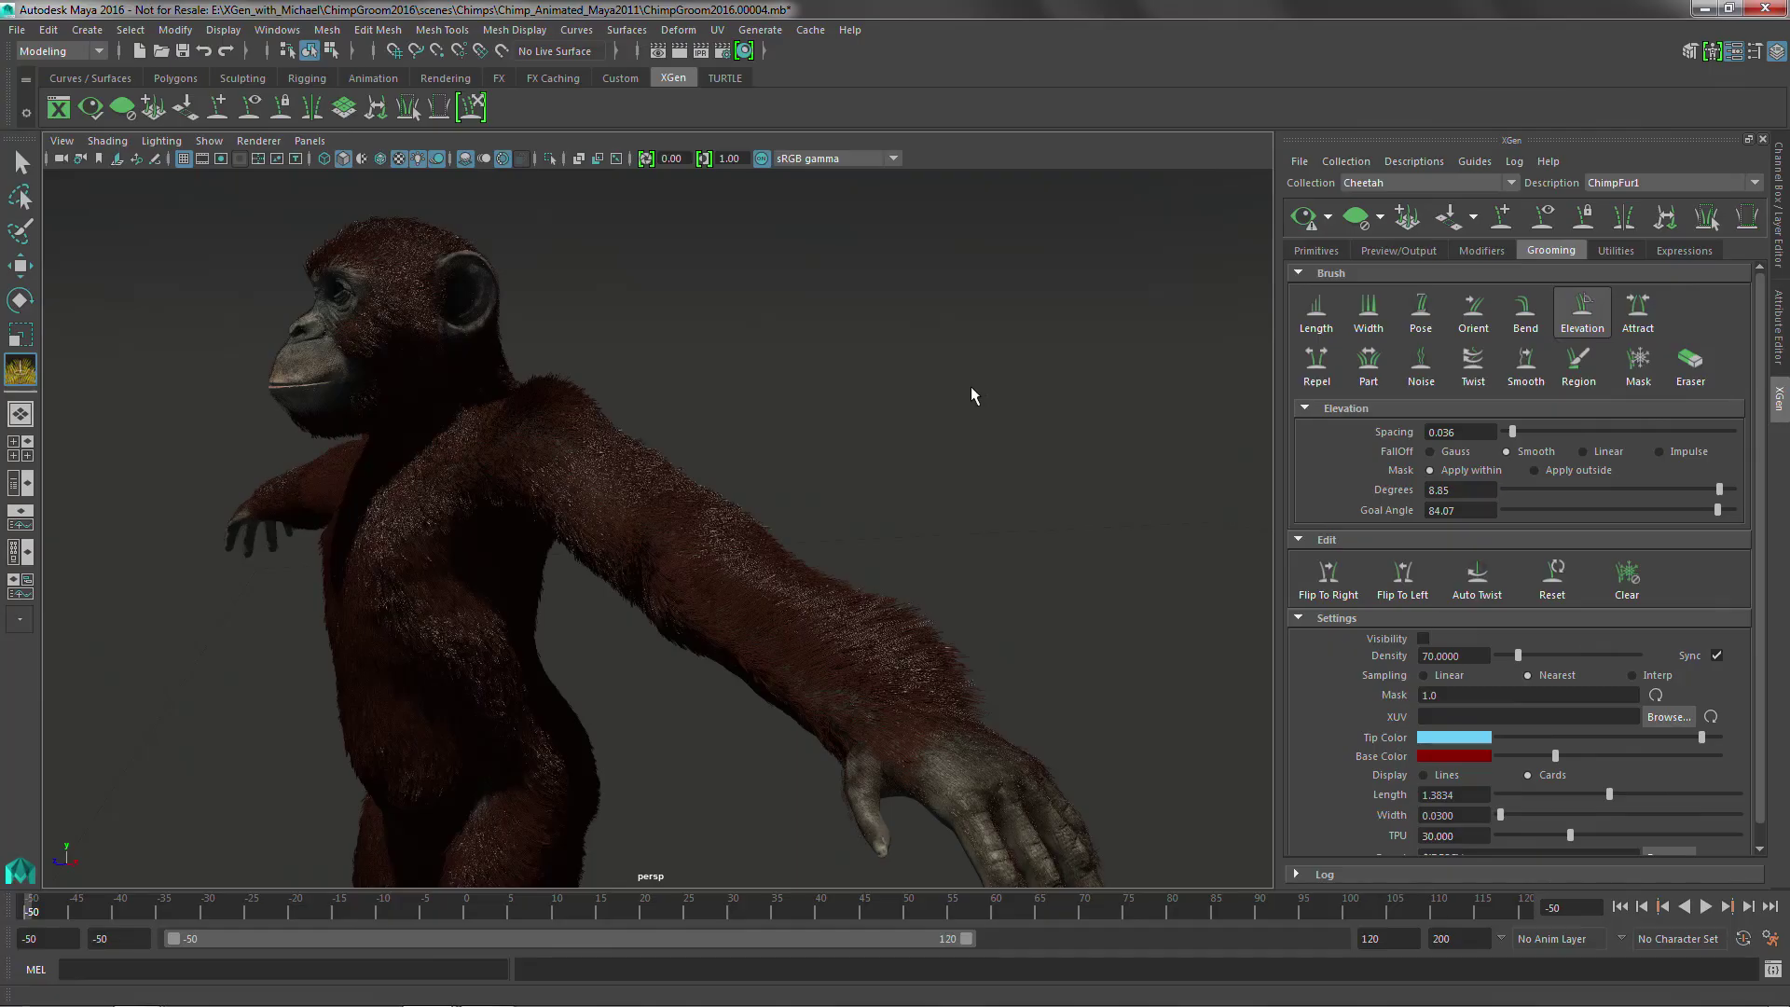
Step: Add a Clumping modifier to the ChimpFur1 description
mouse_move(865, 527)
left_mouse_down("alt")
mouse_move(831, 515)
mouse_move(883, 519)
left_mouse_up("alt")
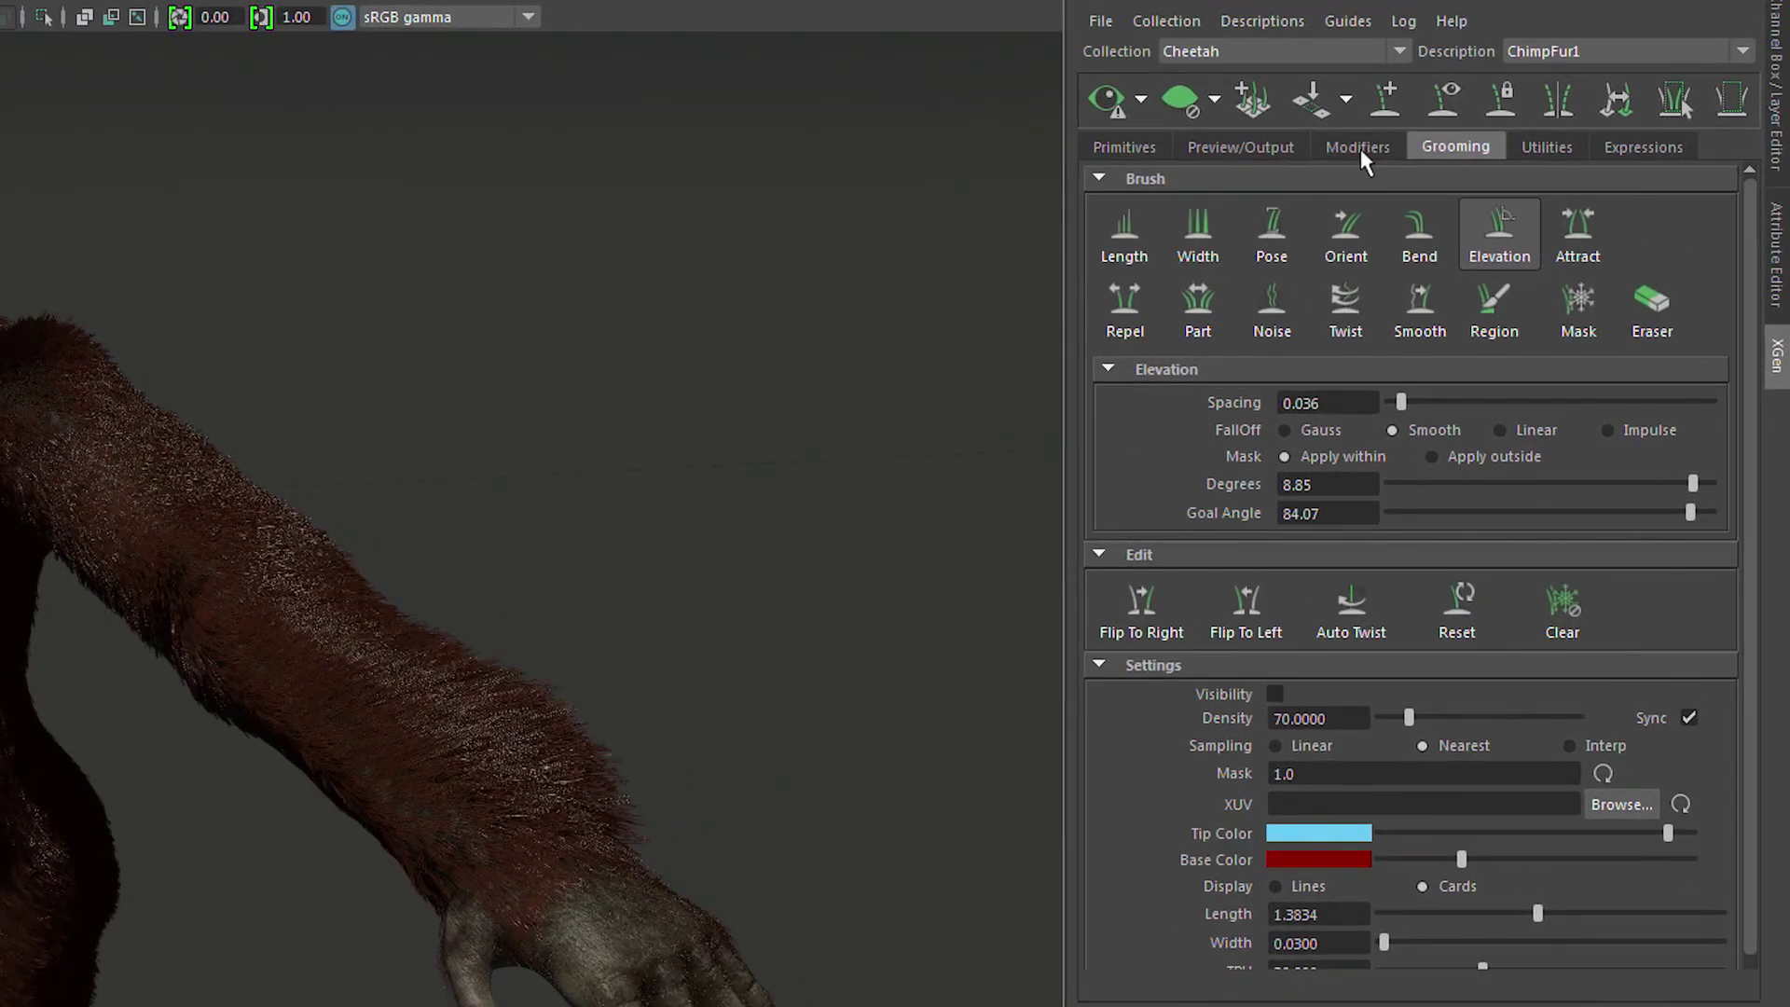
left_click(1359, 151)
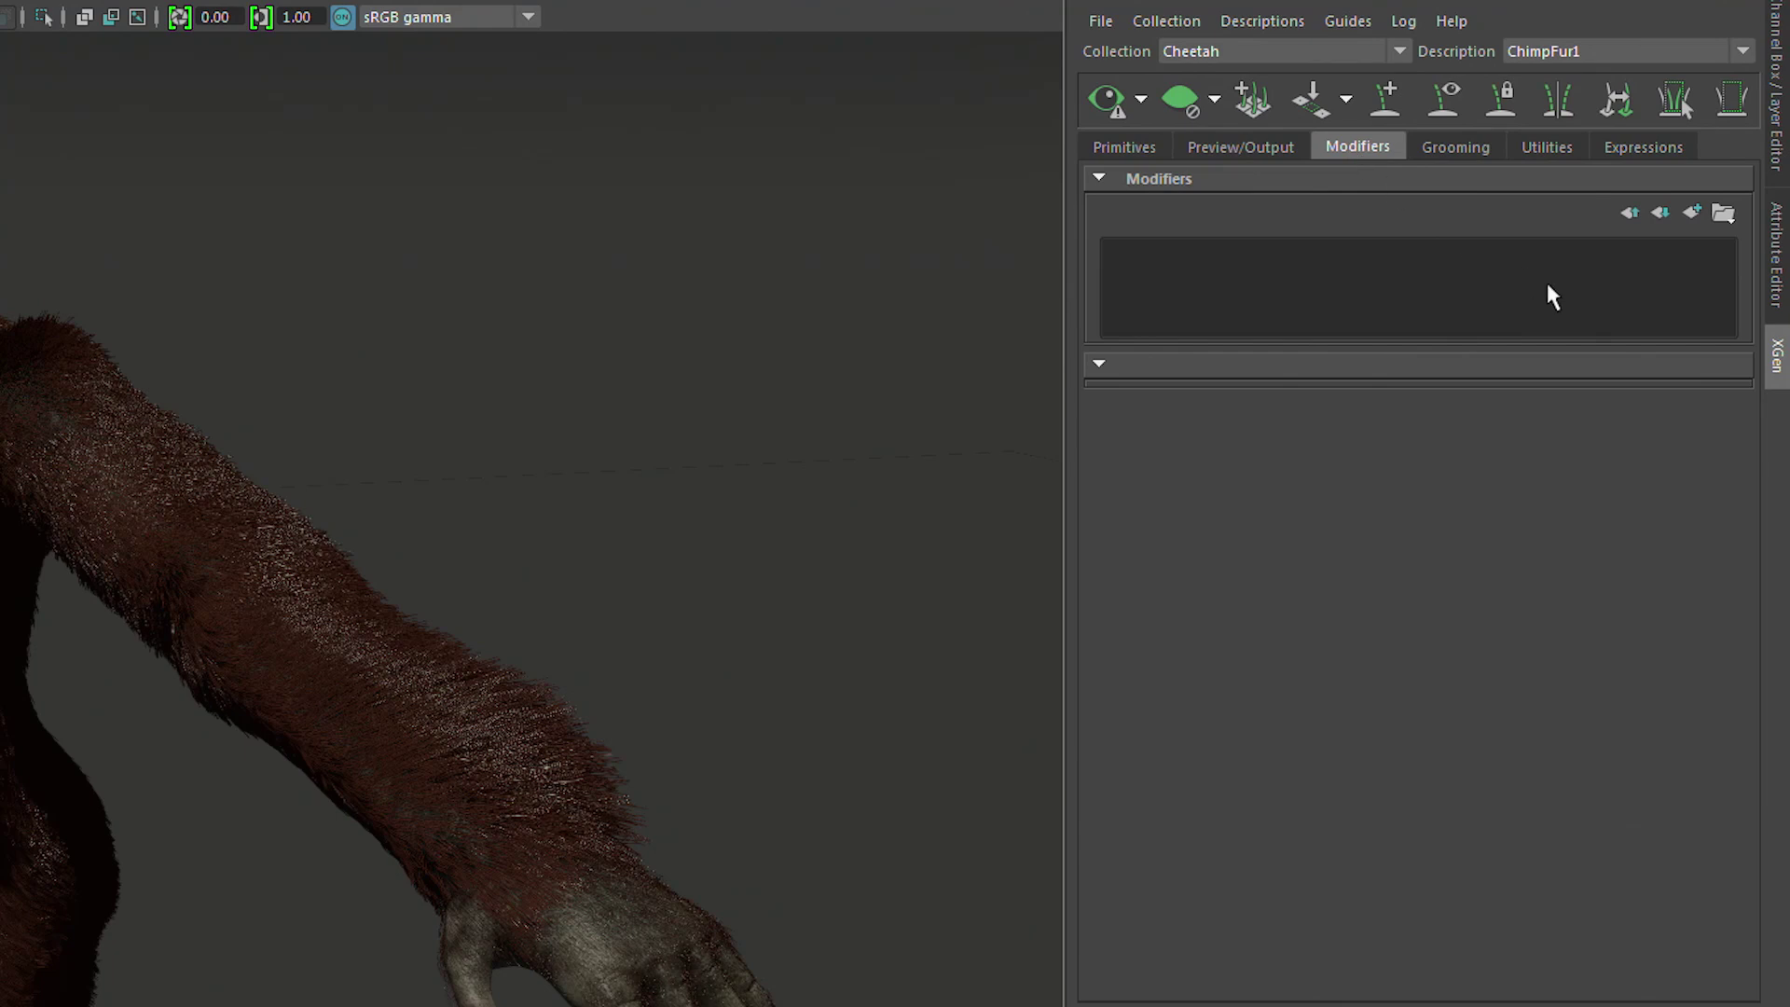
left_click(1691, 214)
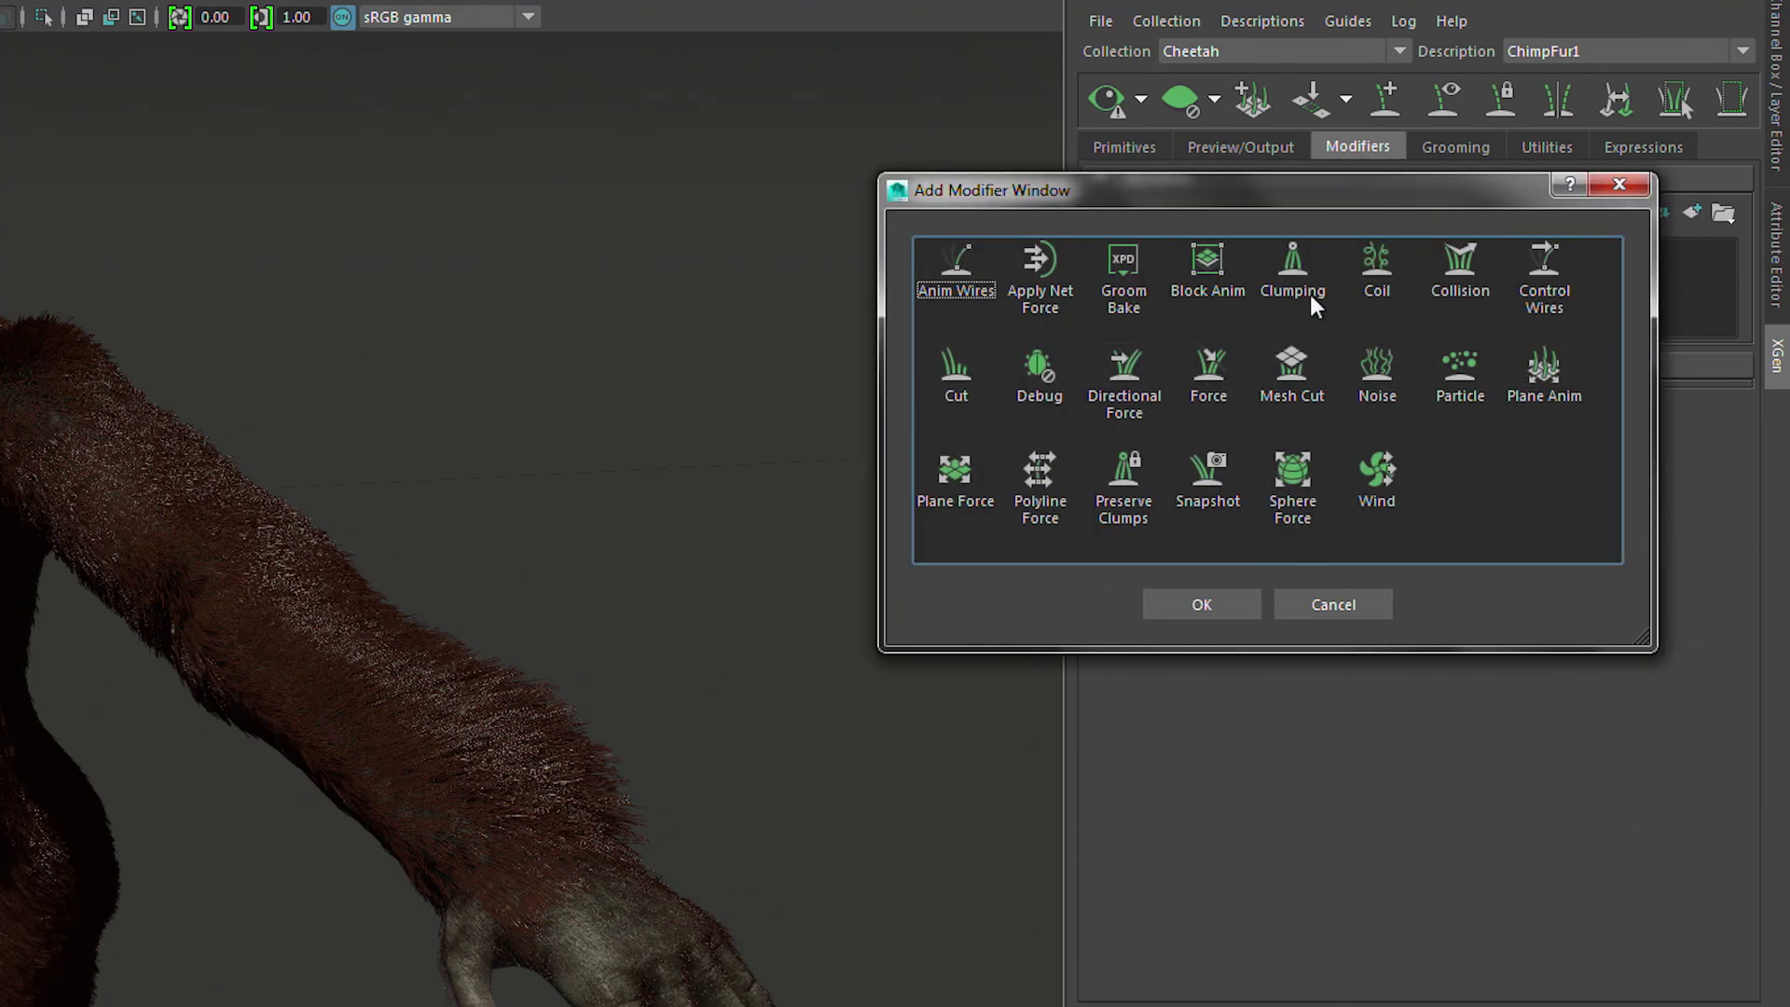
left_click(1192, 599)
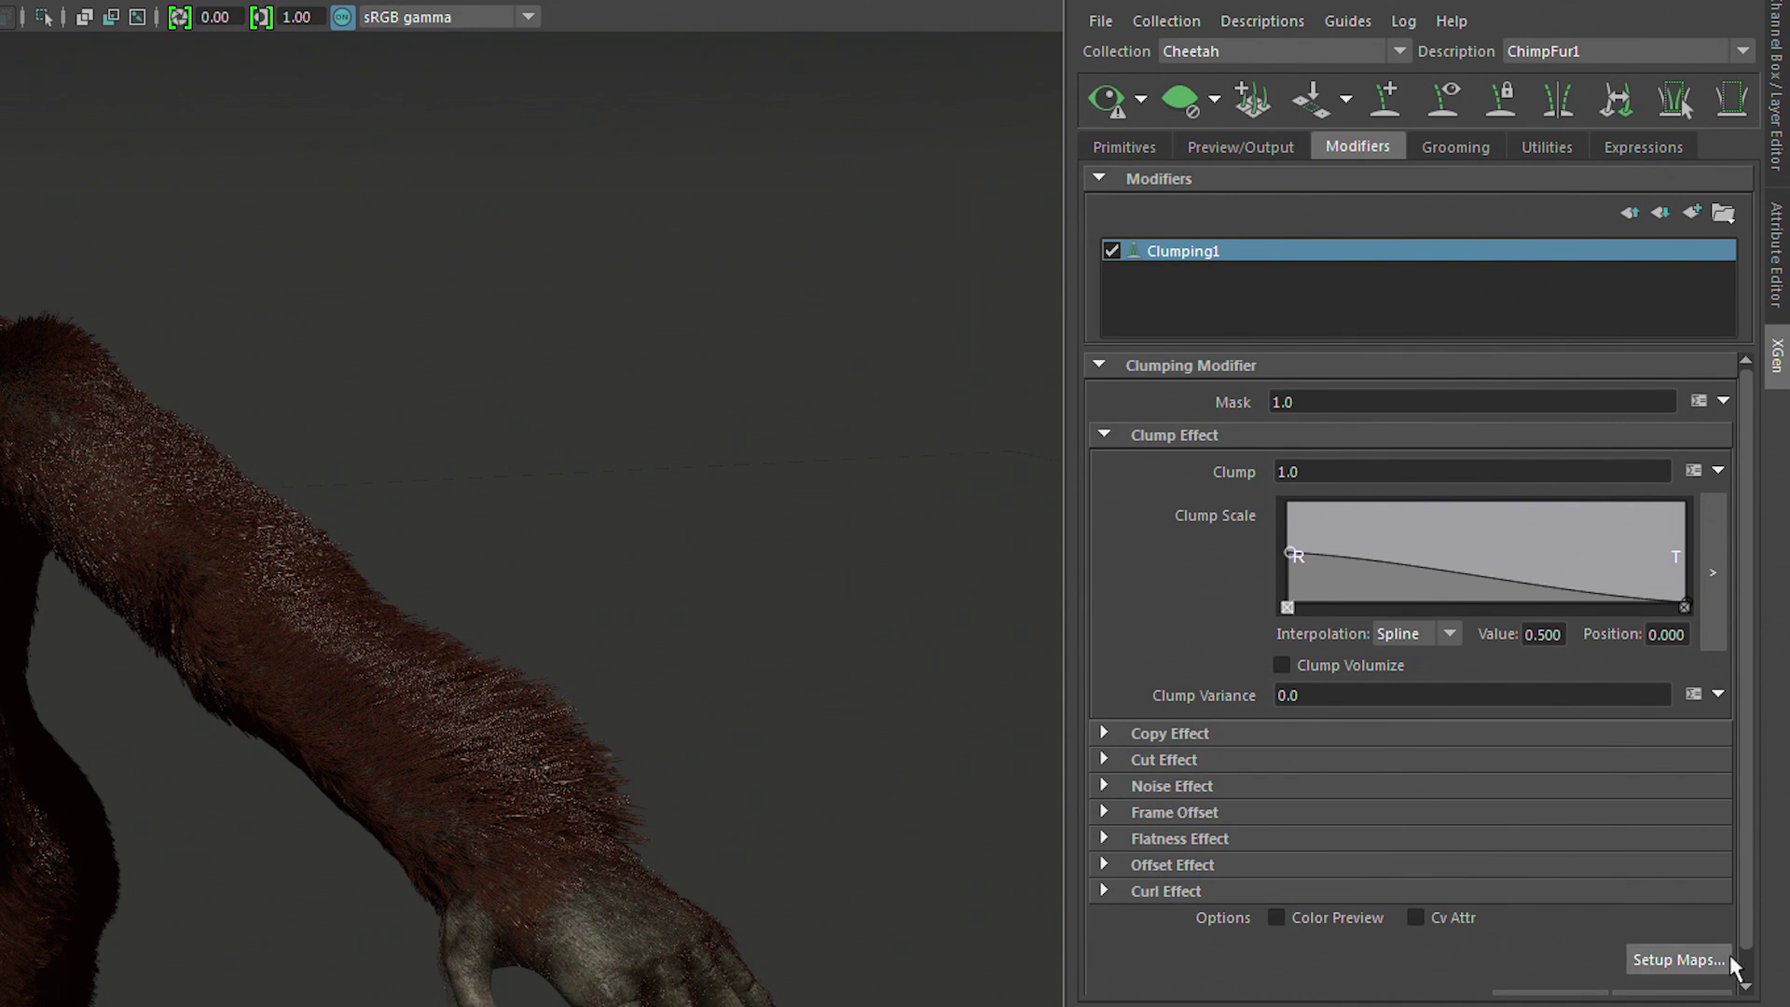
Step: Set up the clumping maps for the modifier and generate points at a density of 0.5
scroll(1732, 867, "down", 1)
left_click(1668, 929)
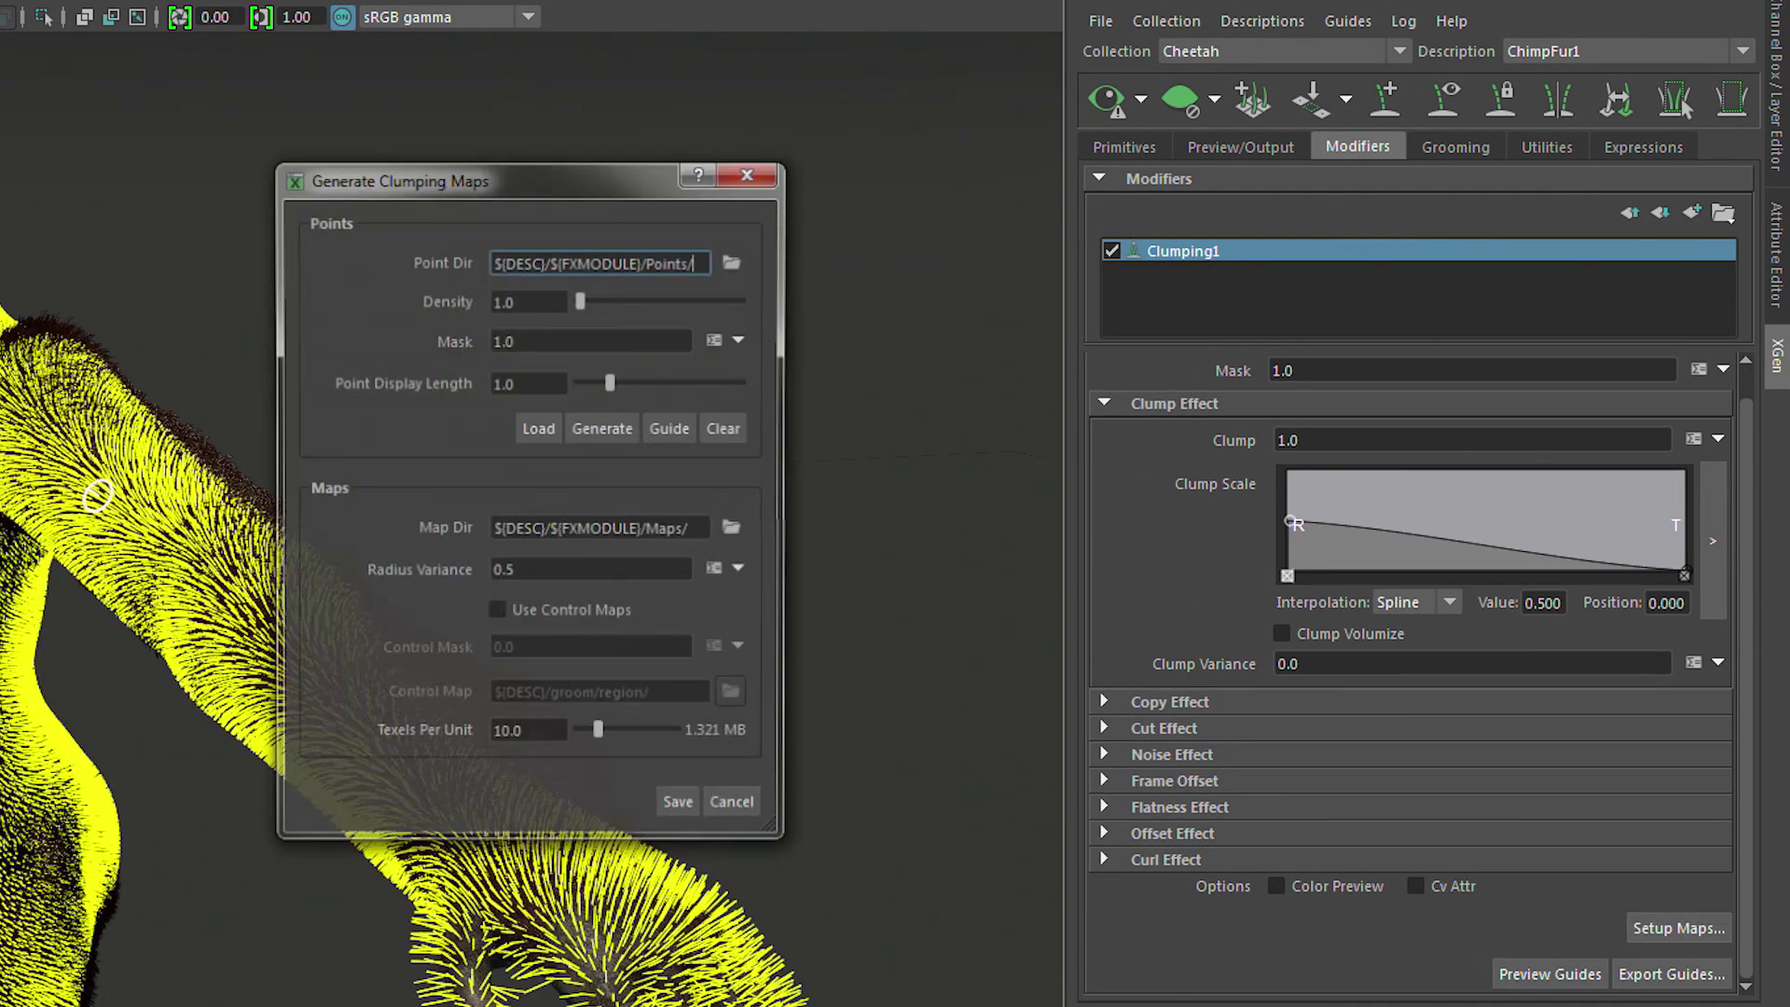
double_click(540, 301)
type("0.5")
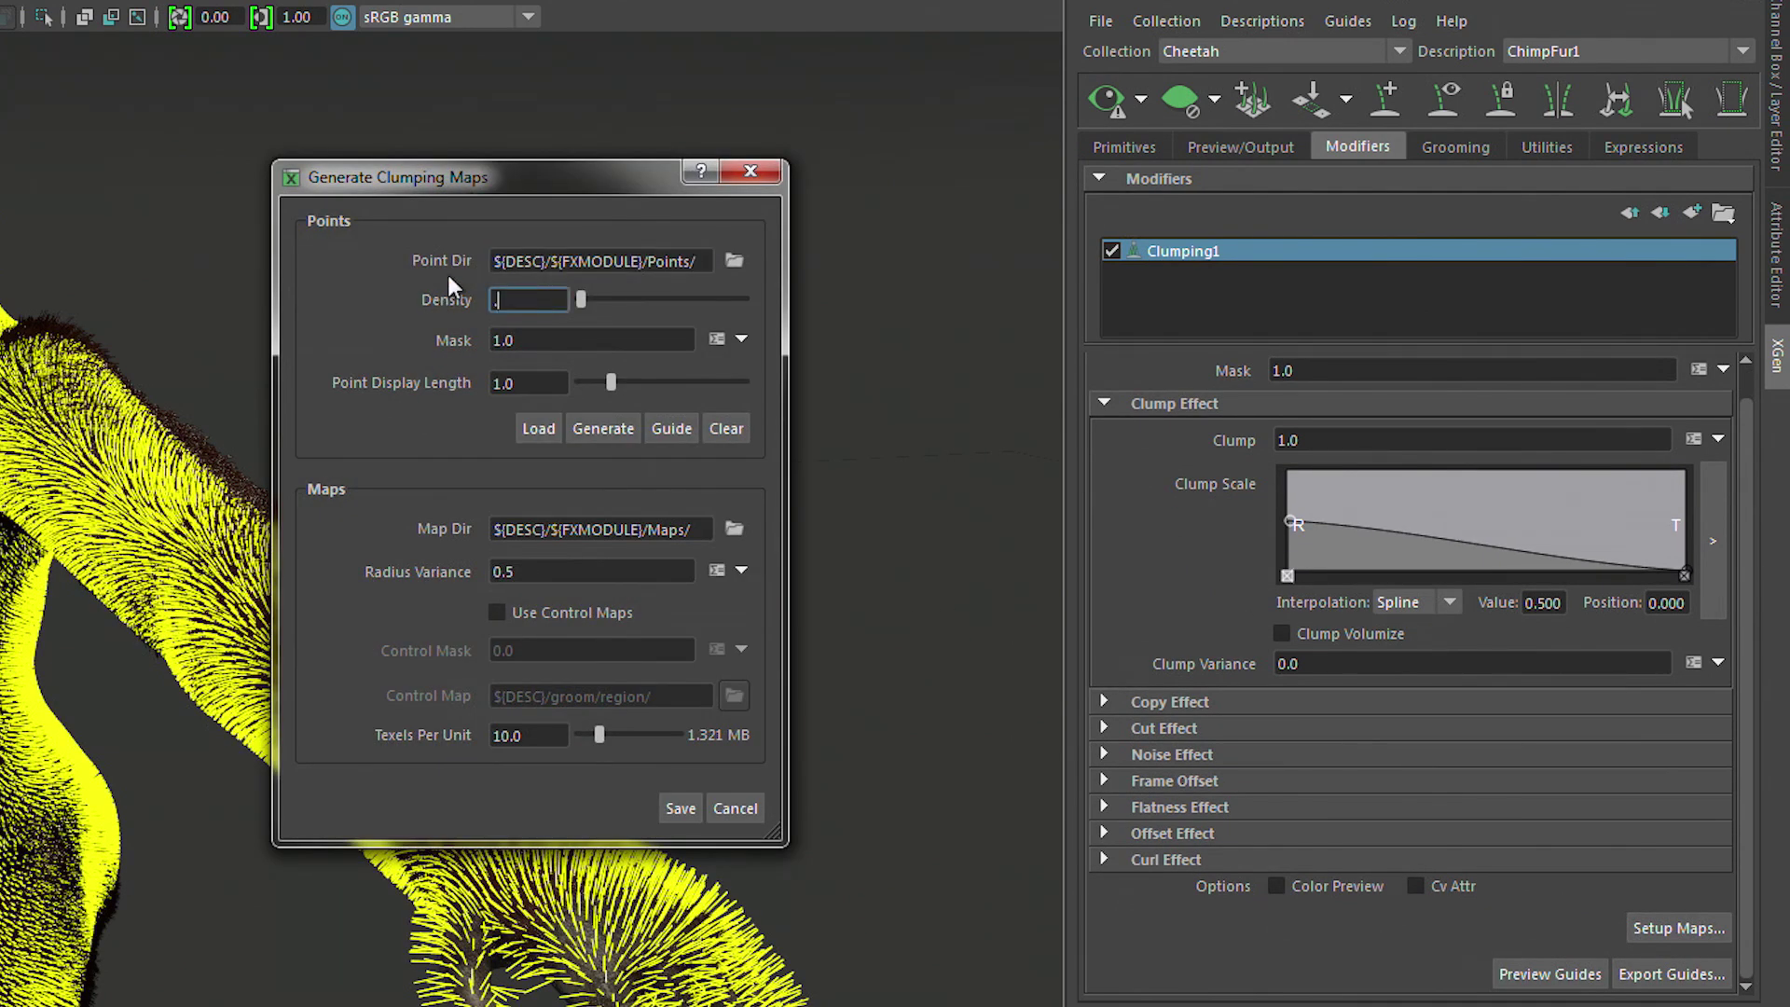
key("Return")
left_click(594, 433)
Step: Regenerate the clumping points at a density of 0.85
double_click(478, 299)
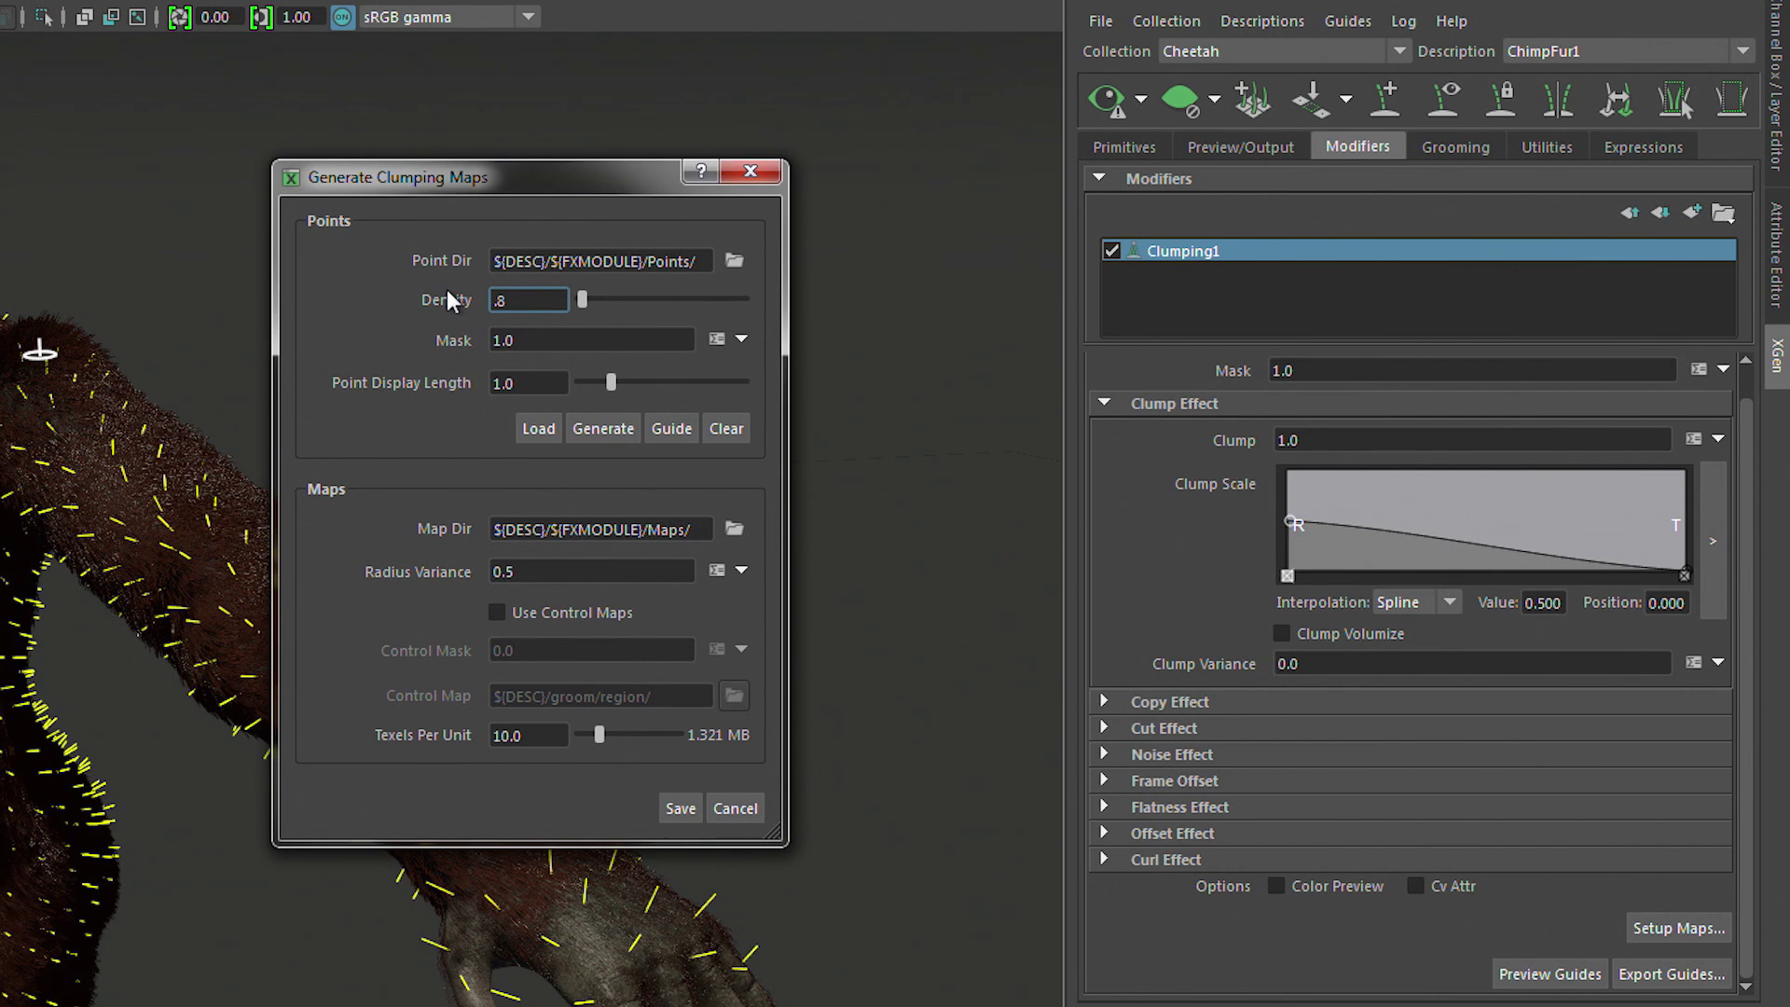
type(".85")
key("Return")
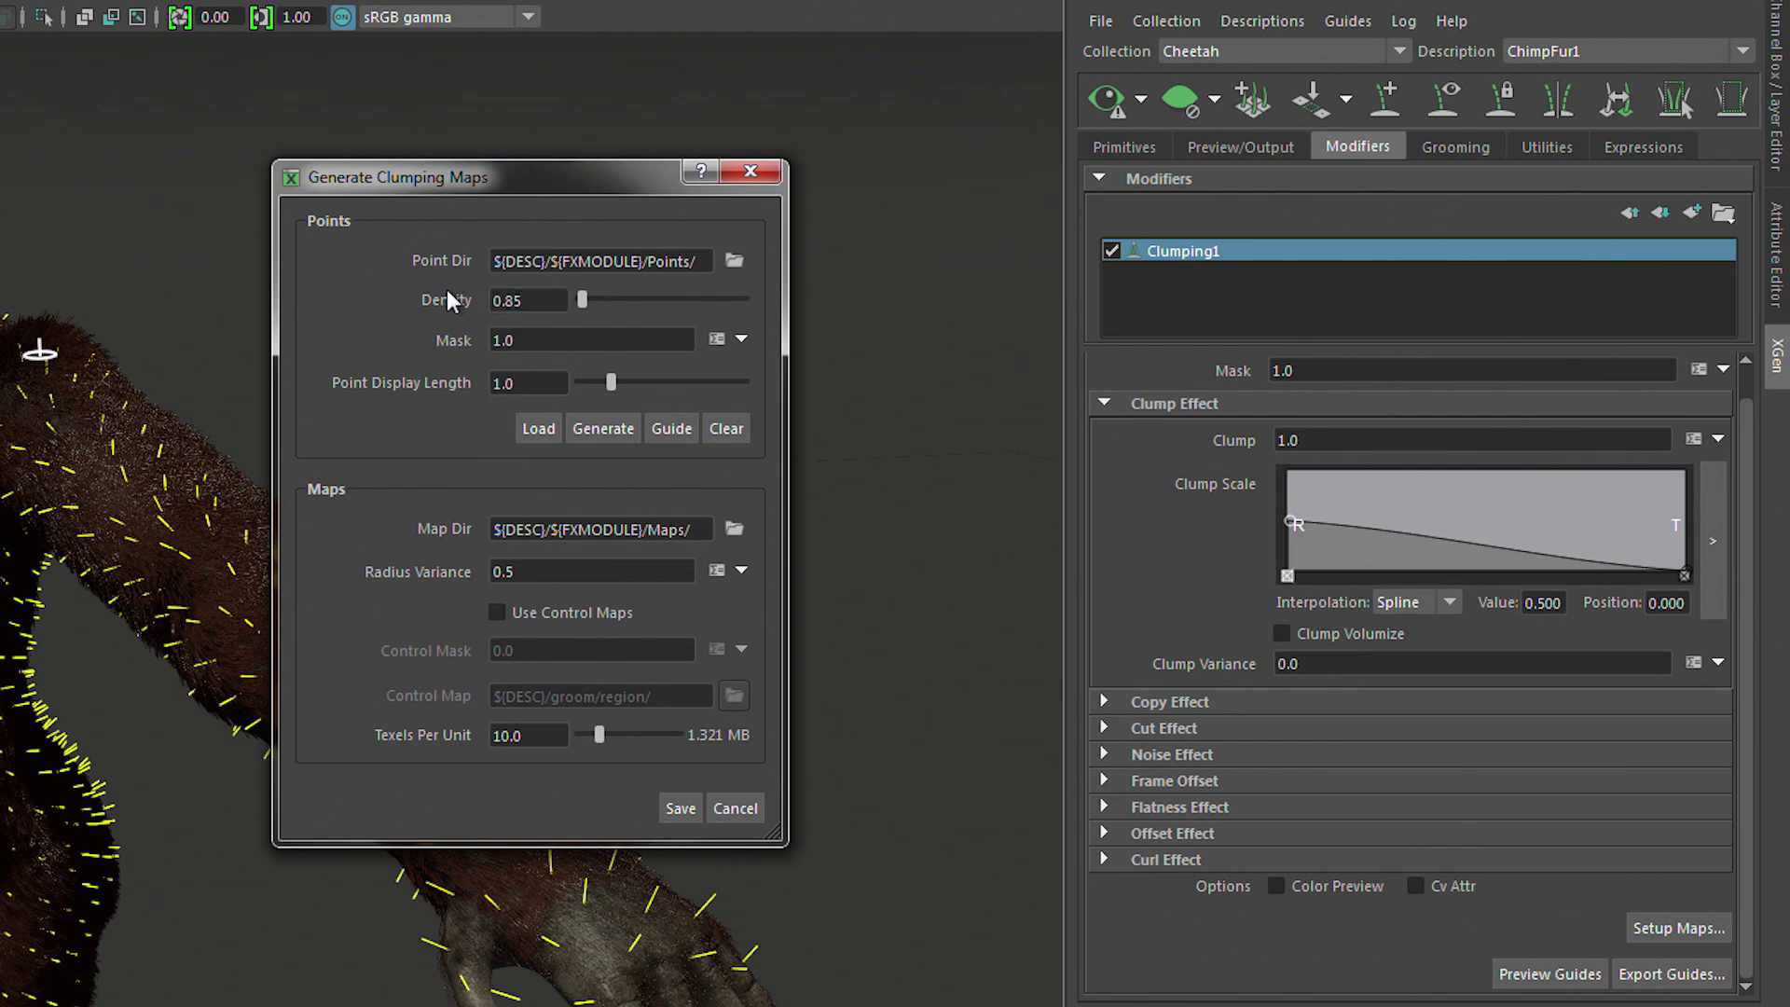
left_click(615, 432)
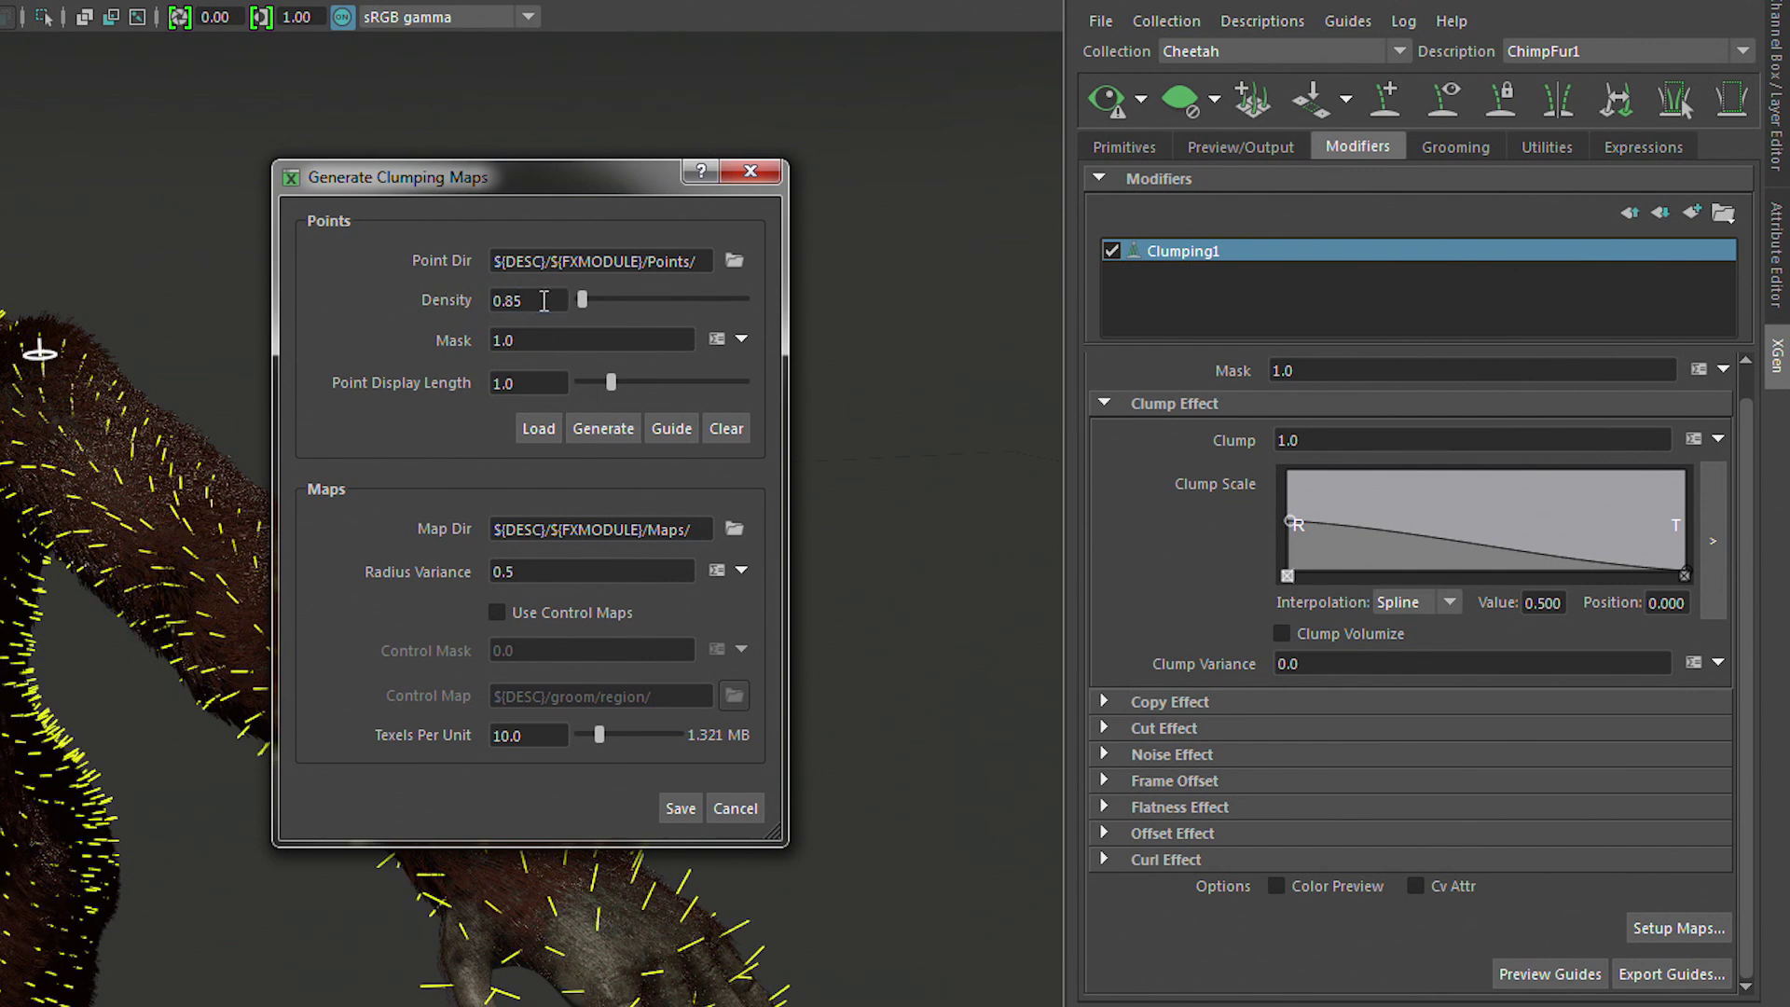
Step: Set the clumping point density to 20 and generate the points again
left_click_drag(544, 300, 472, 299)
type("20")
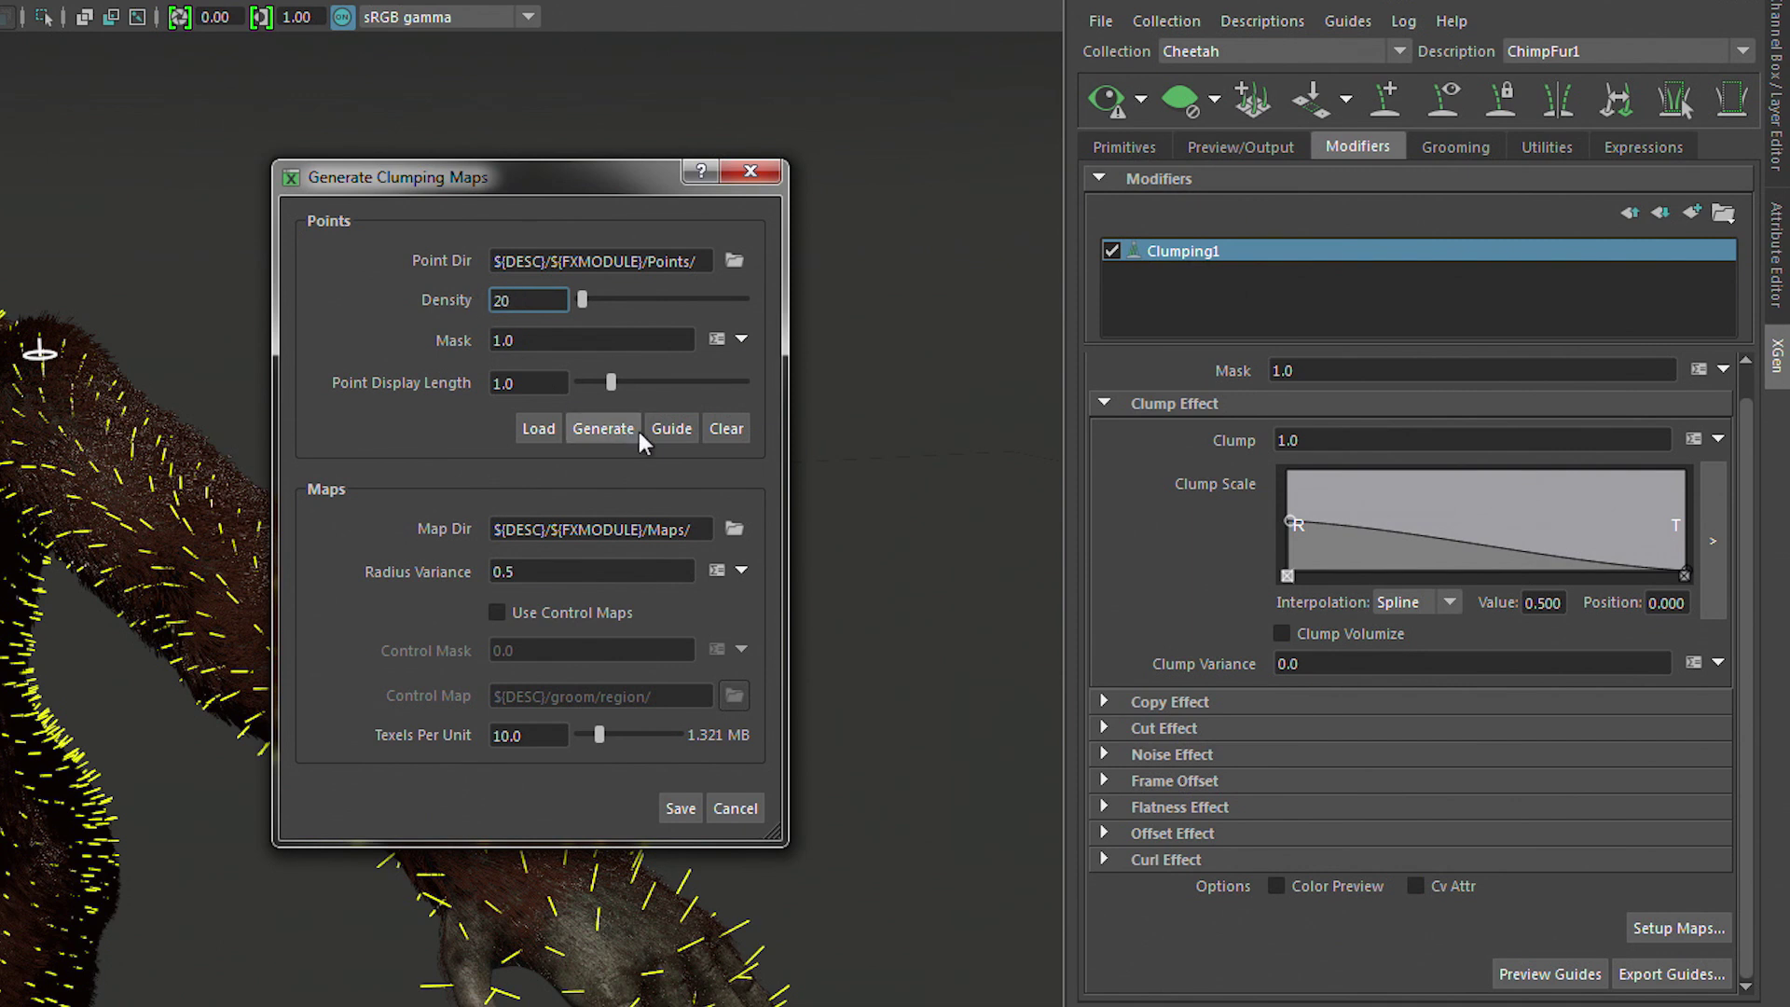
left_click(599, 431)
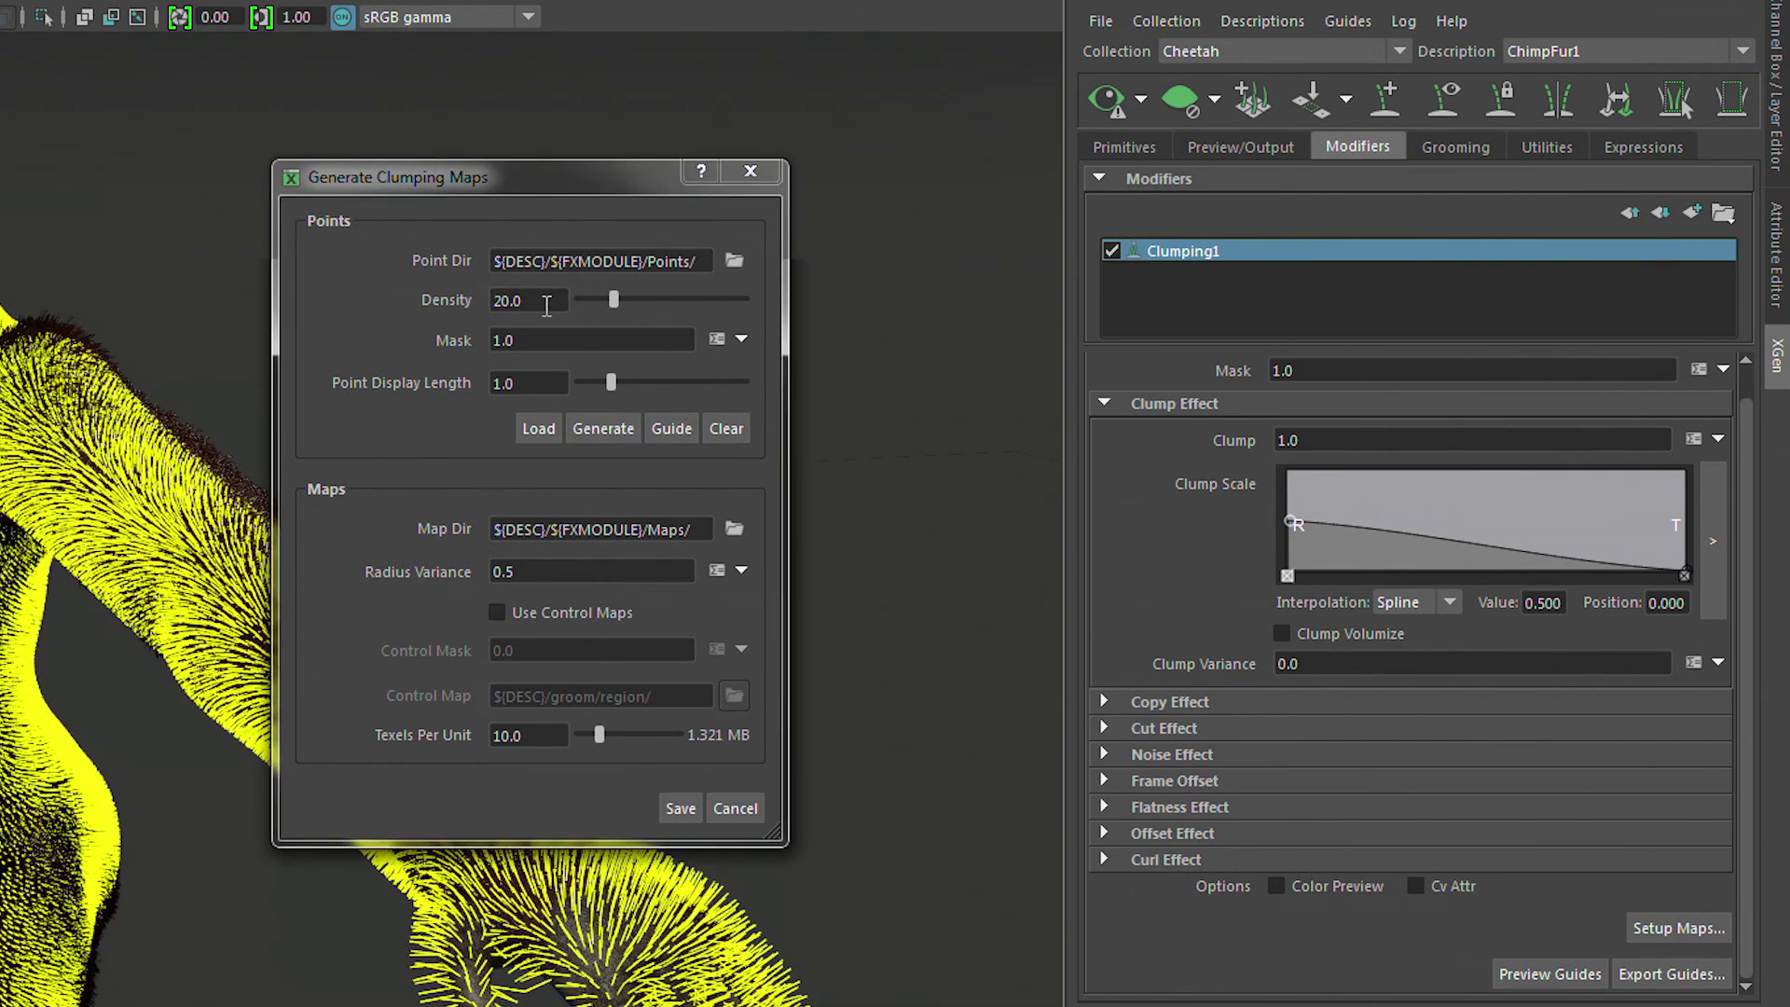
left_click(408, 296)
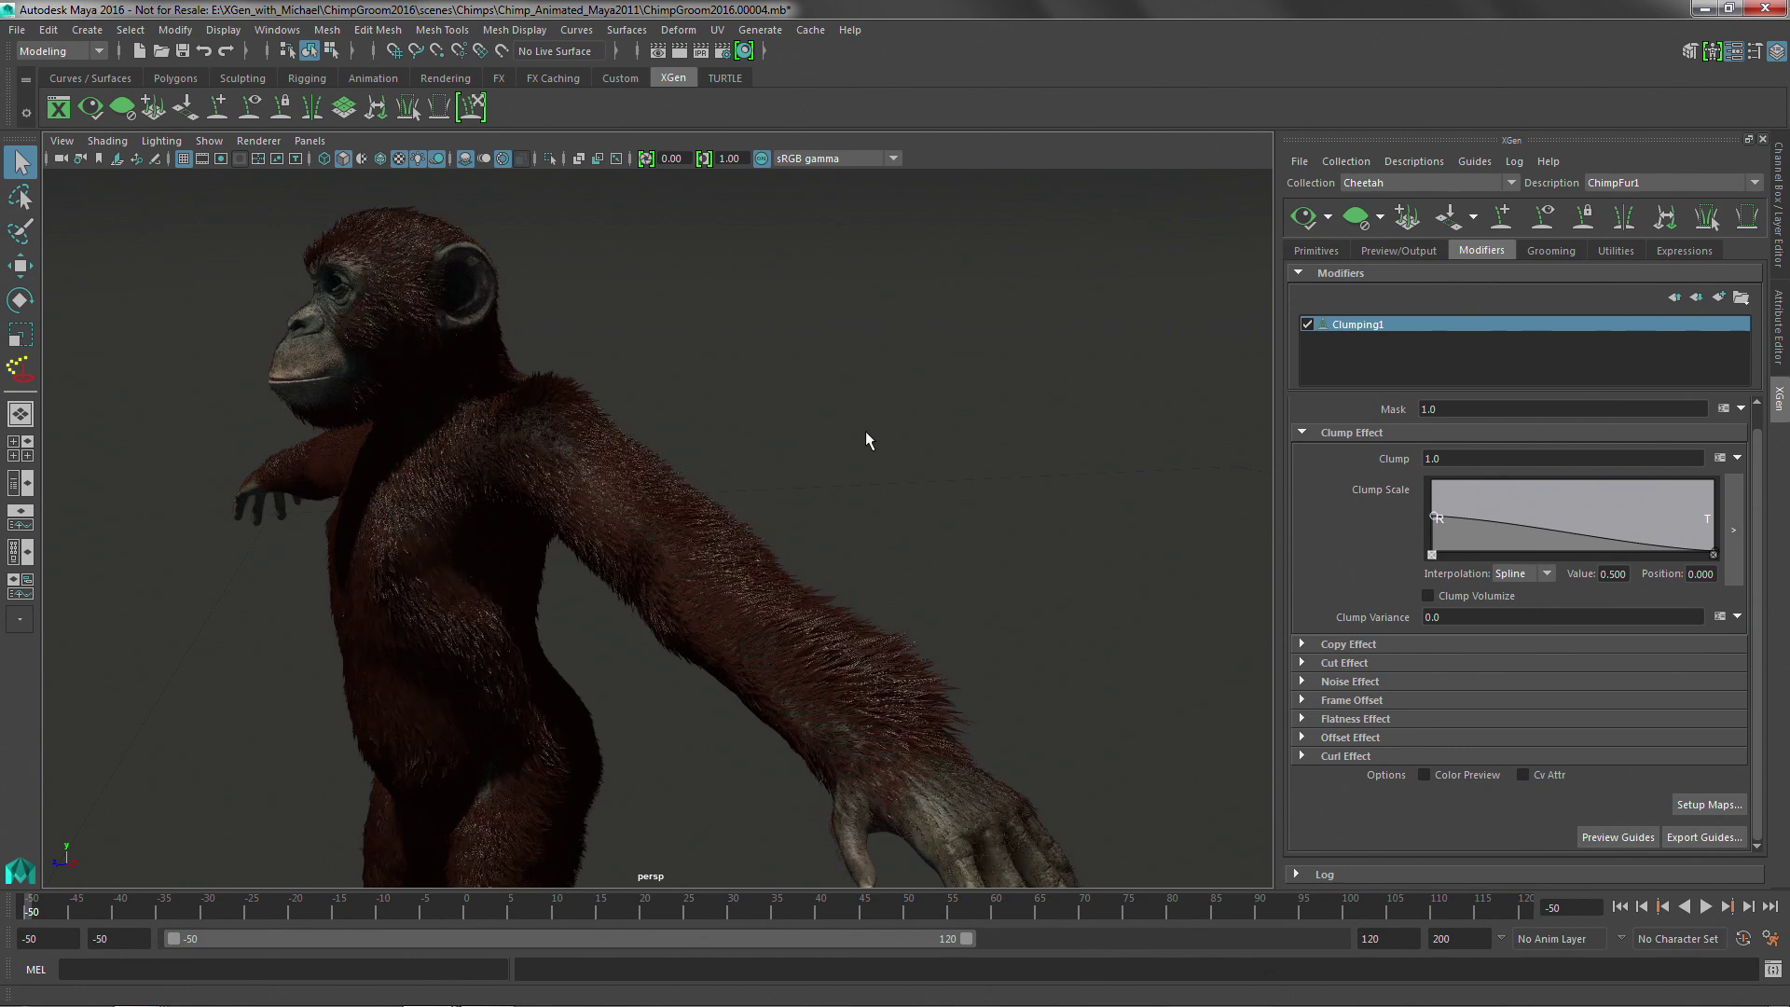
Step: Set the Clump effect's expression to 1.0 * $cLength and update the fur preview
left_click_drag(865, 440, 827, 472, "alt")
mouse_move(827, 471)
middle_mouse_down("alt")
mouse_move(871, 472)
mouse_move(827, 476)
middle_mouse_up("alt")
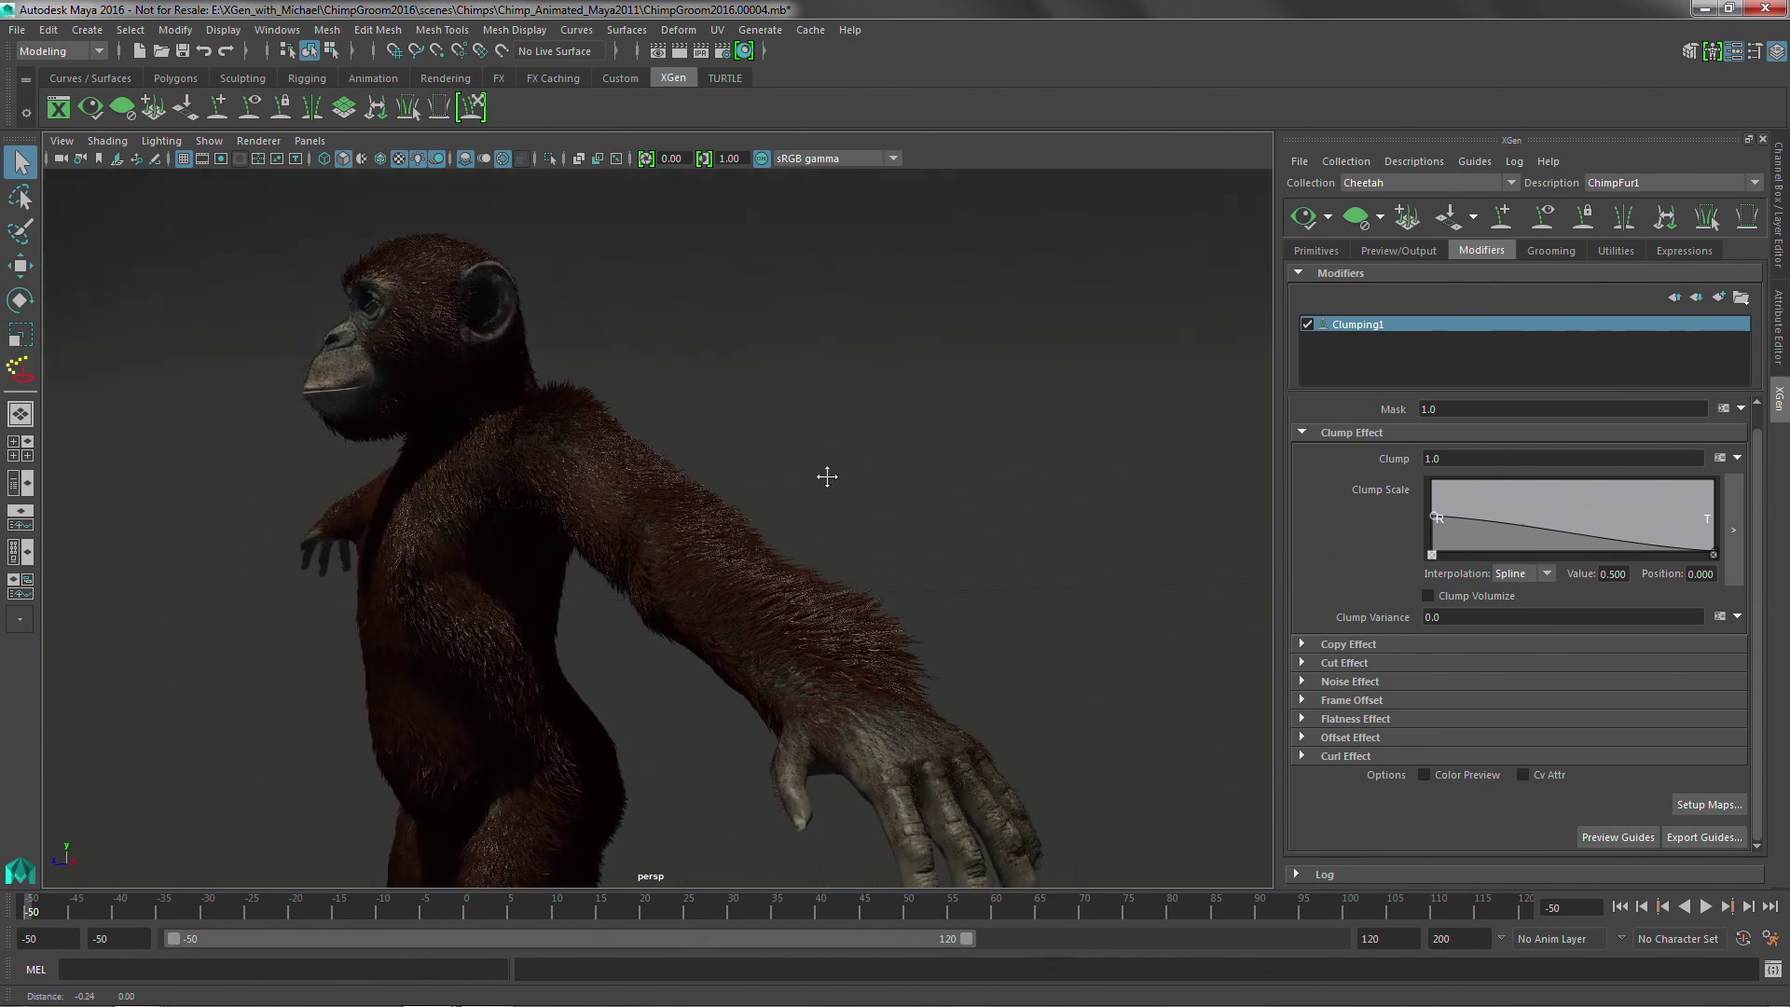
right_click_drag(826, 476, 902, 520, "alt")
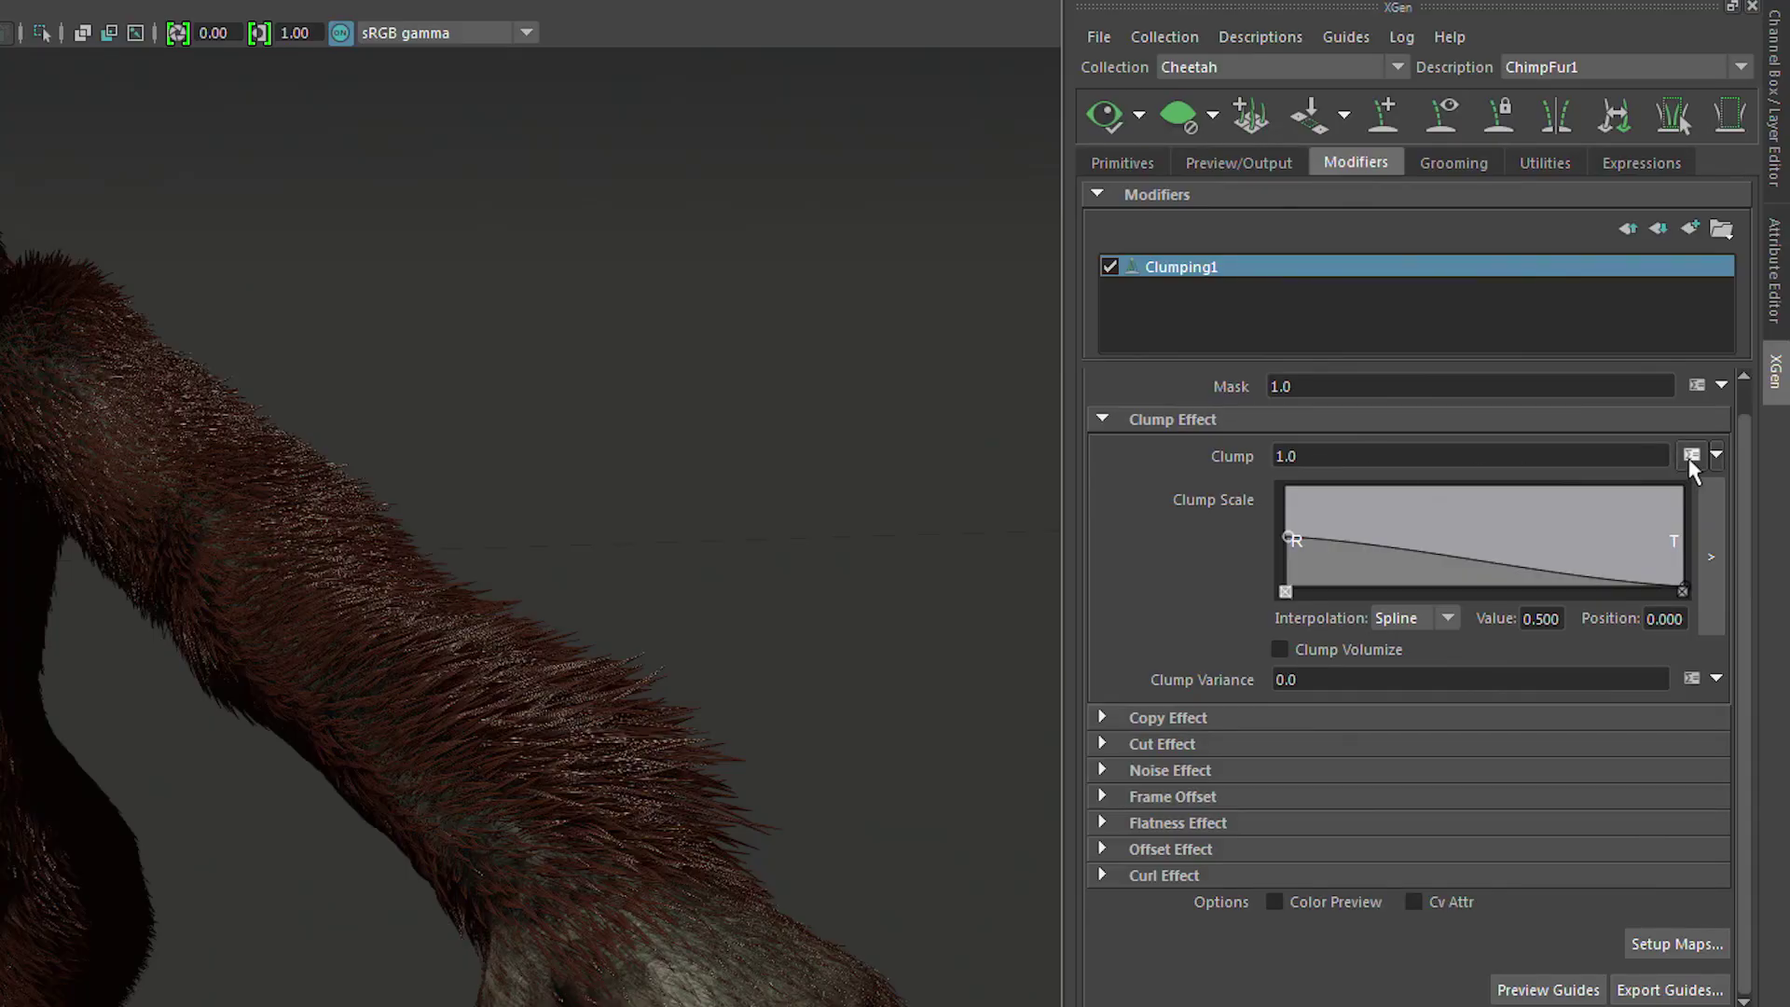
left_click(1691, 456)
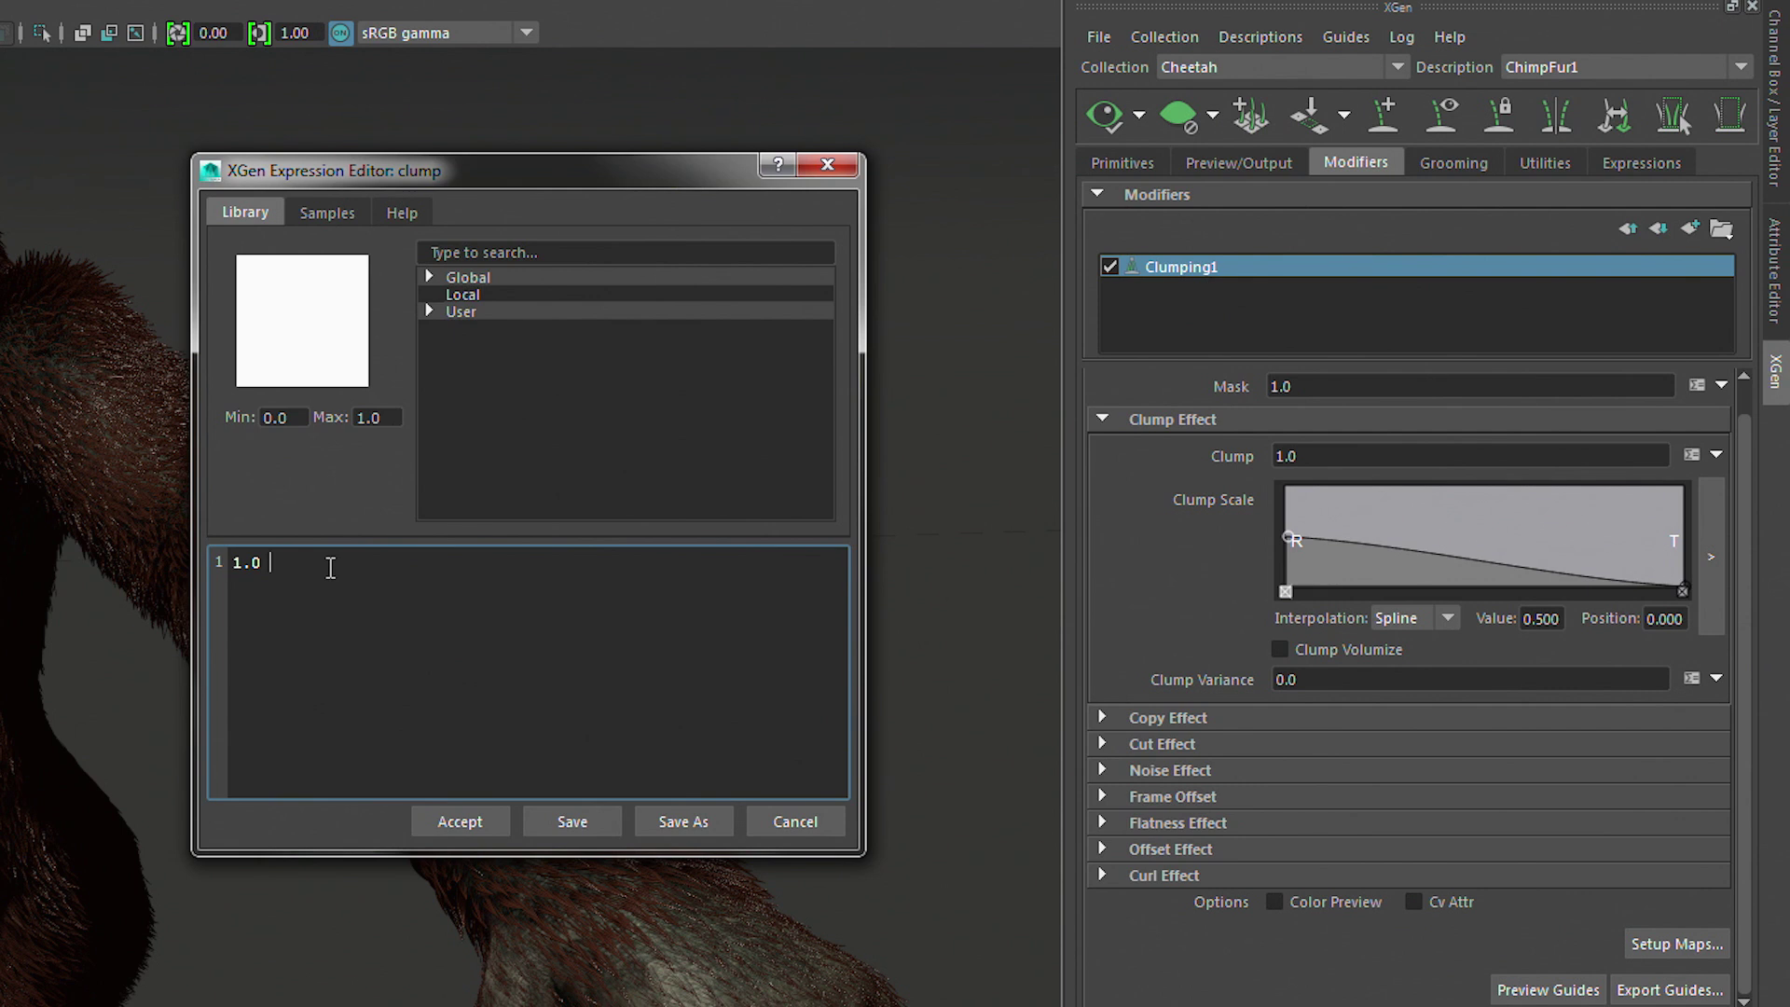
type("* cl")
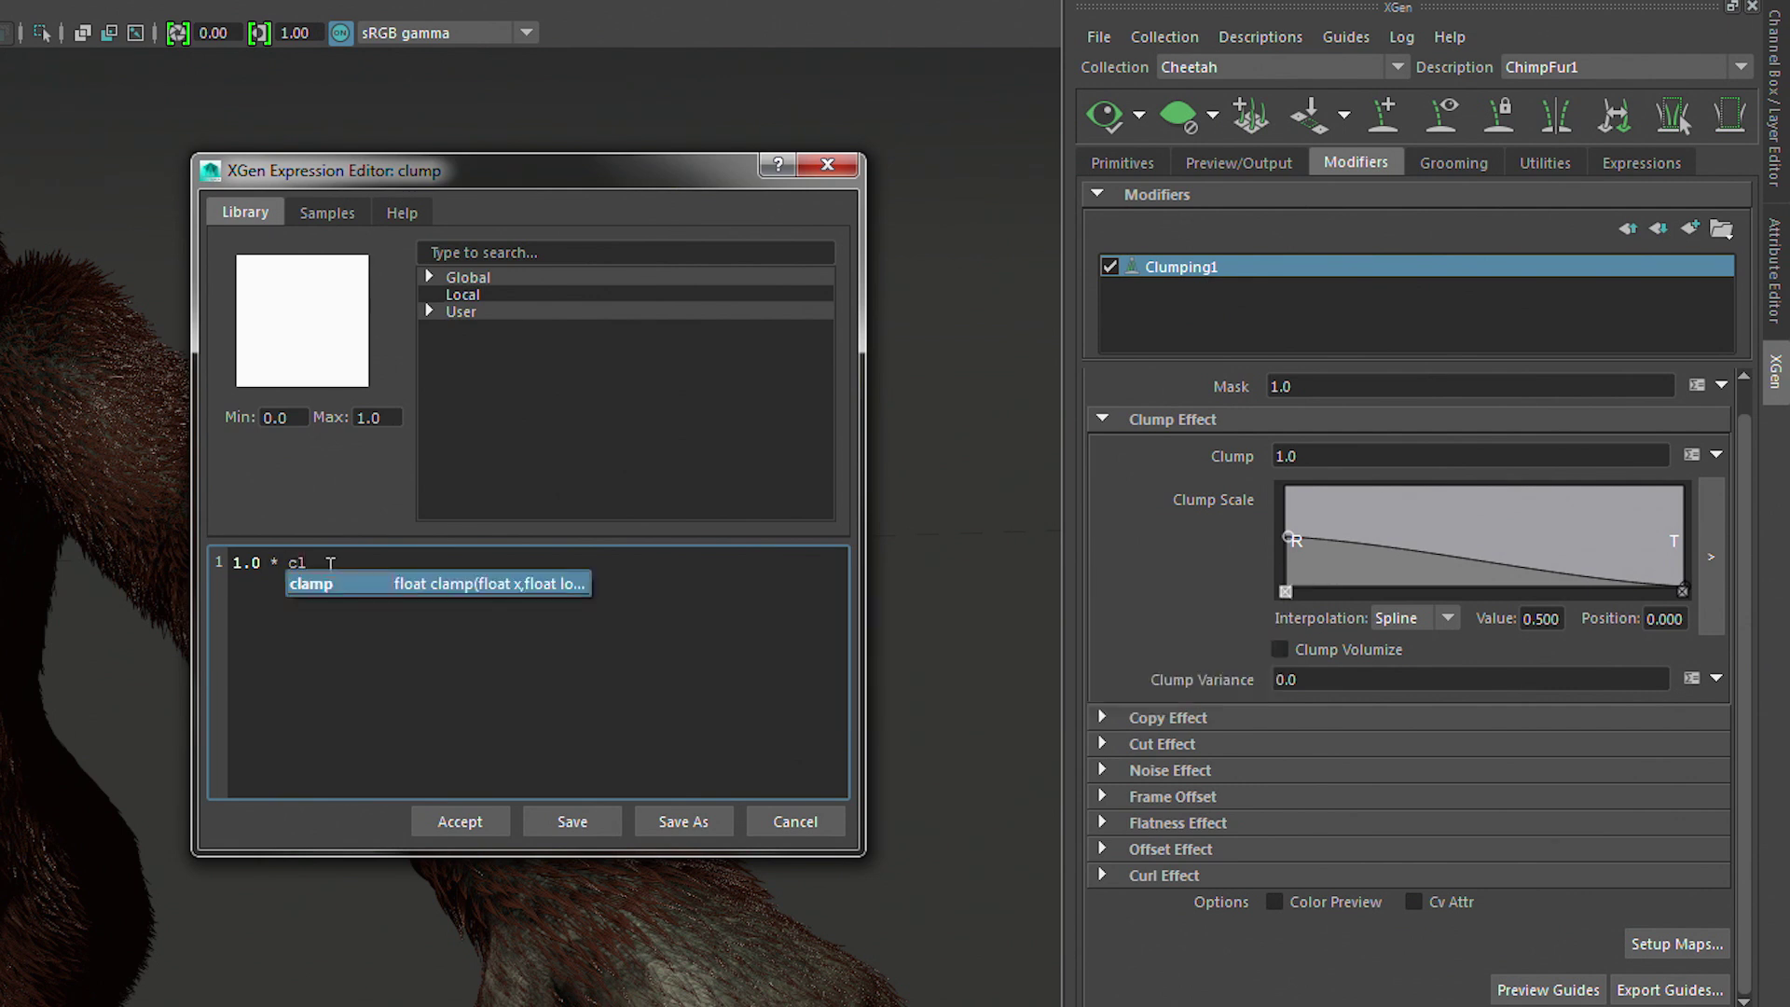
key("BackSpace")
key("BackSpace")
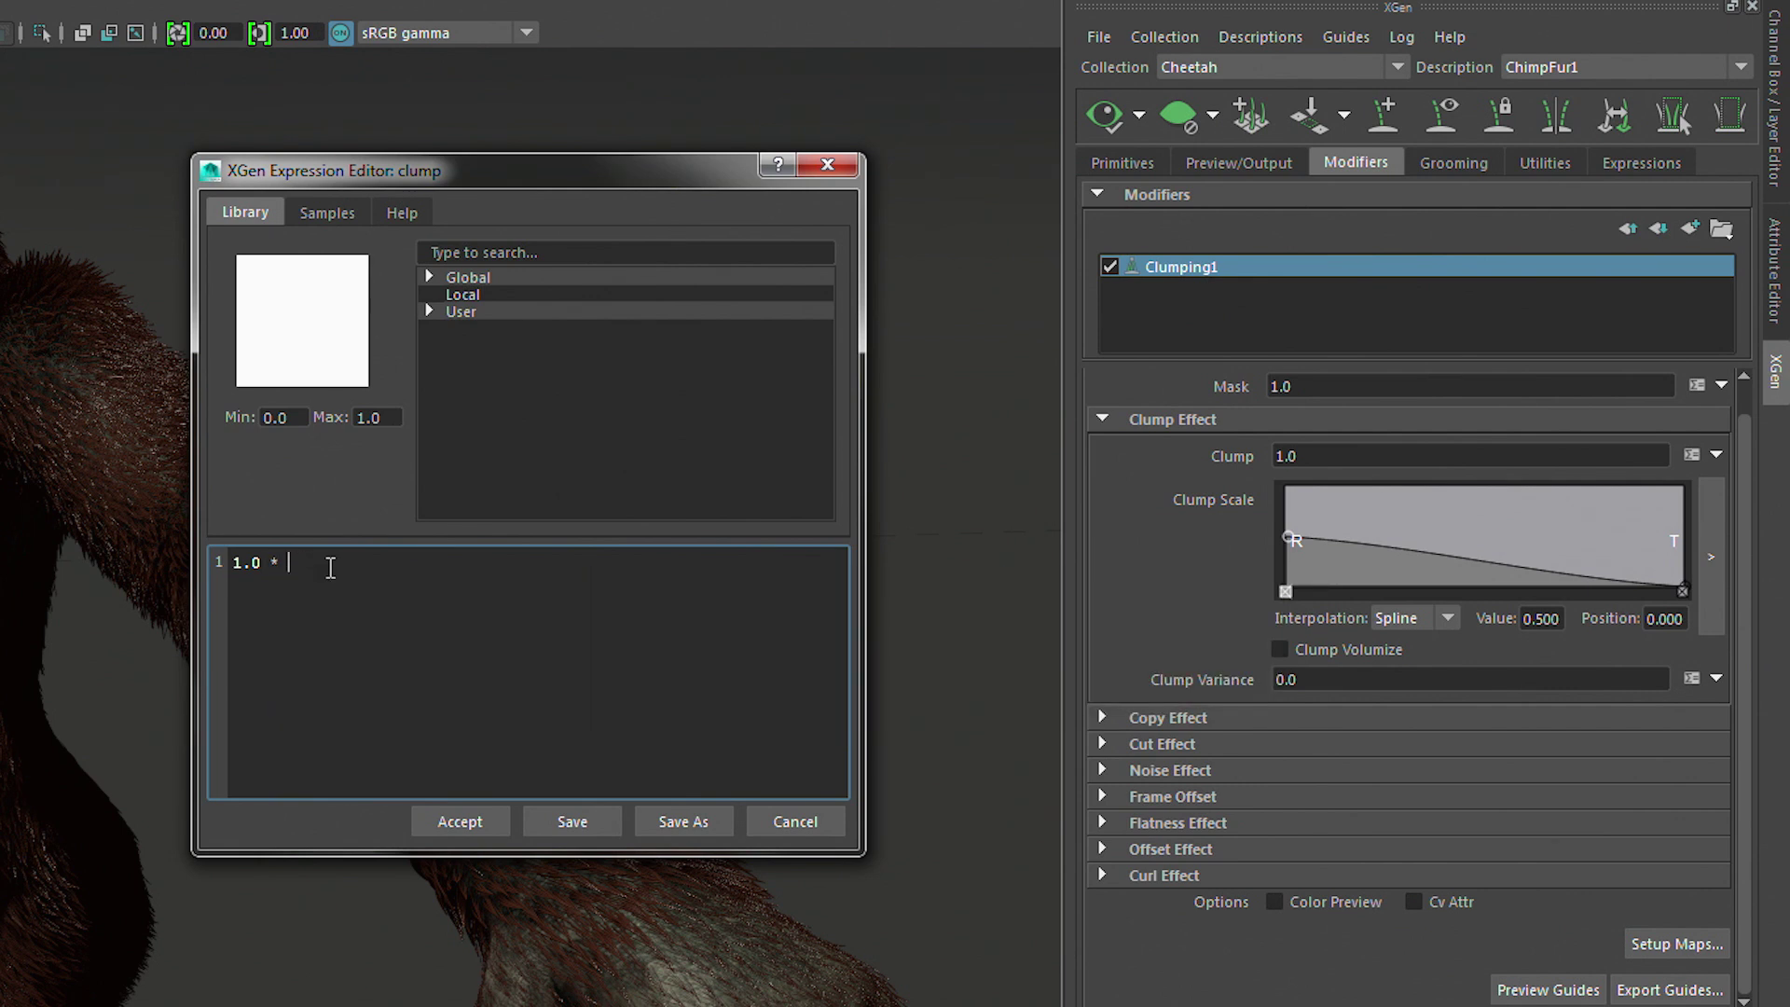
type("$c")
key("Escape")
key("ctrl+space")
key("Return")
left_click(444, 819)
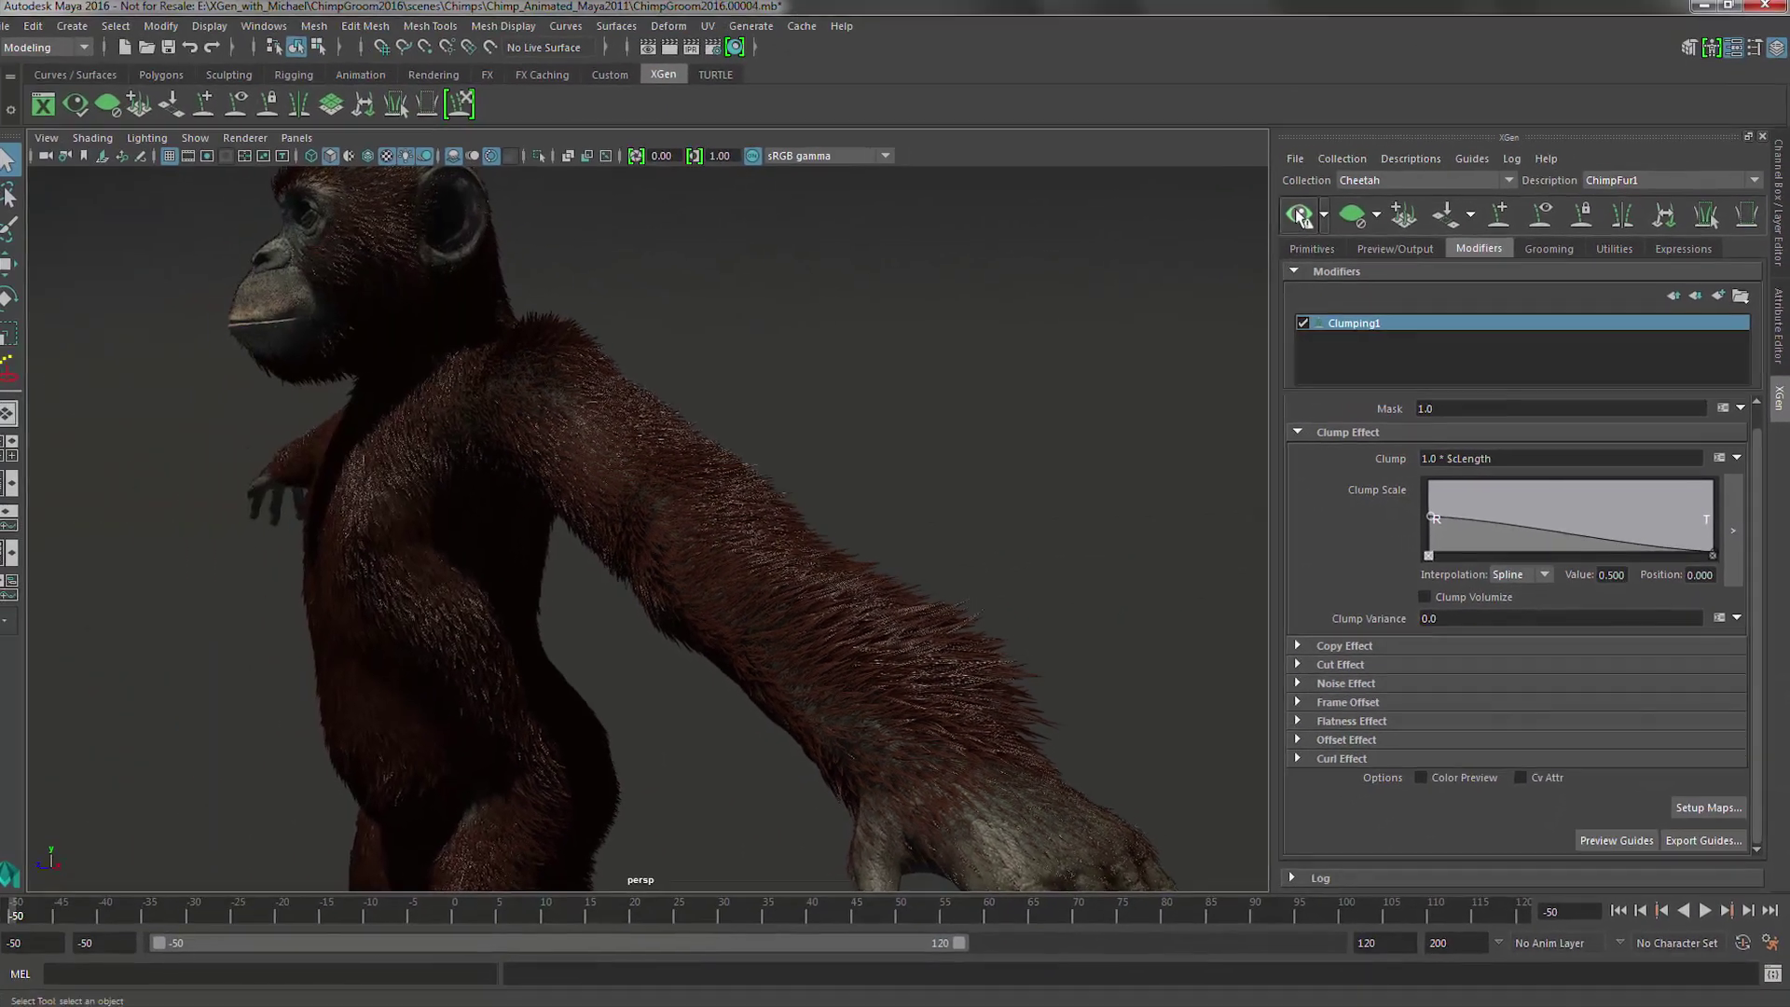
left_click(1301, 217)
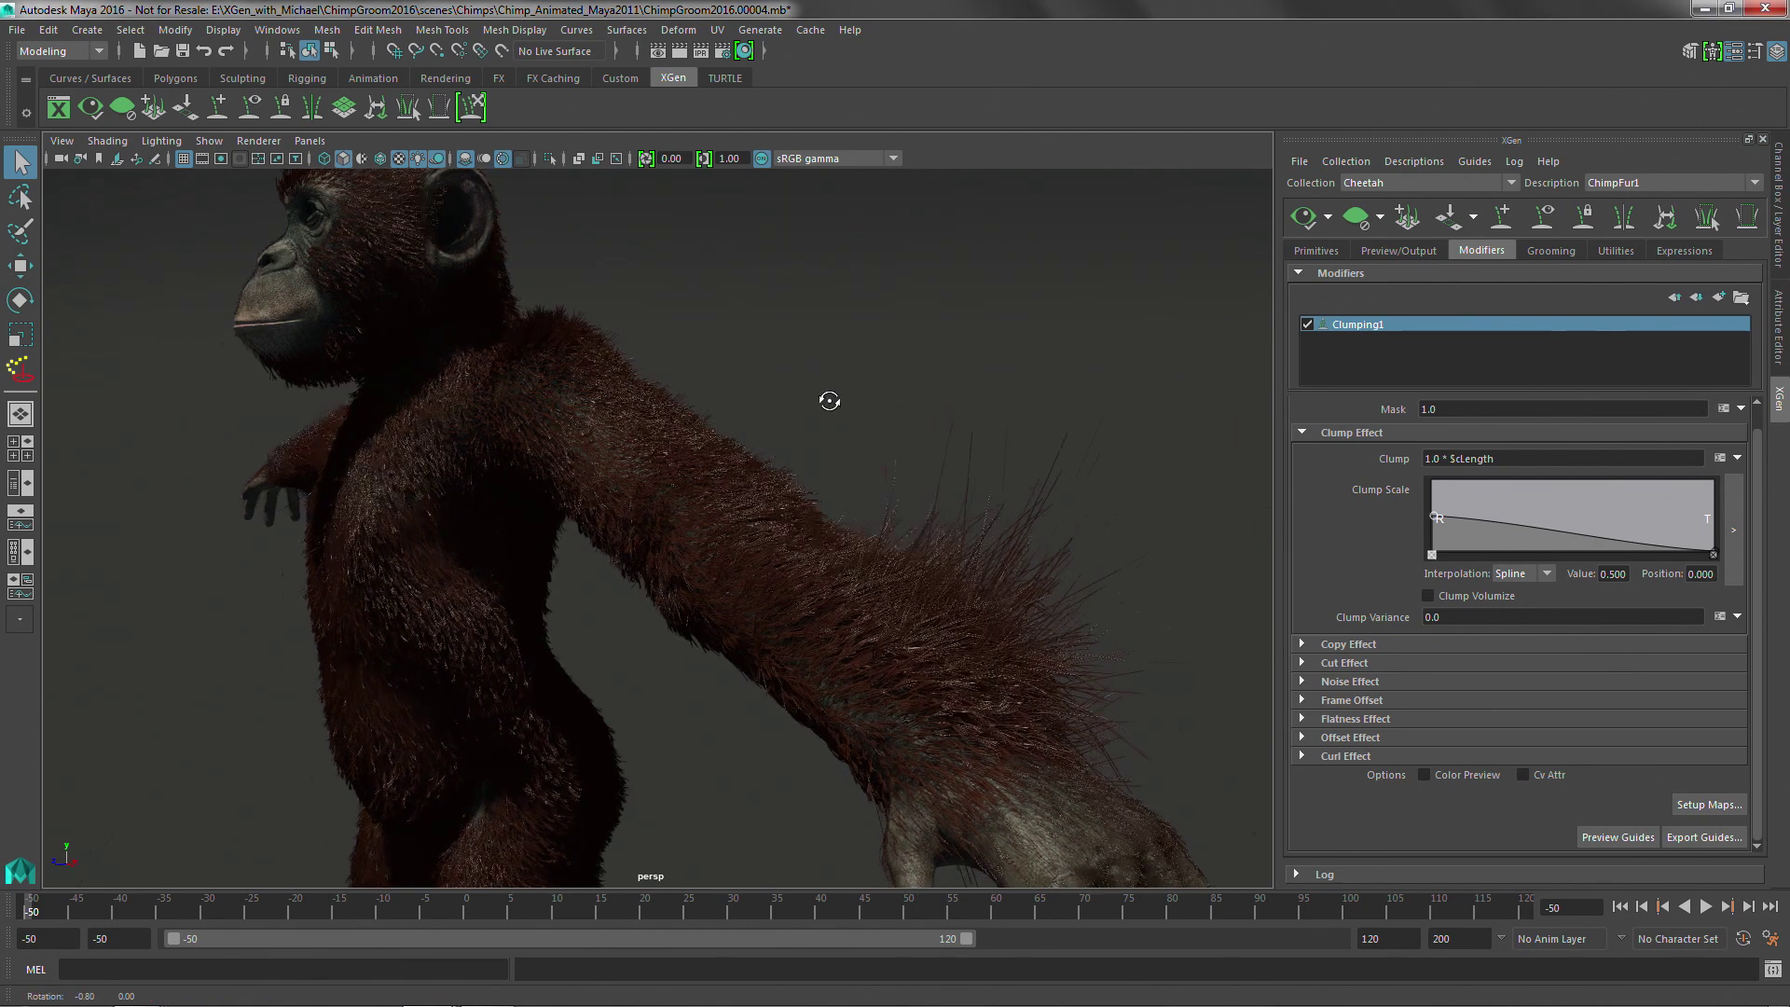
right_click_drag(827, 399, 901, 445, "alt")
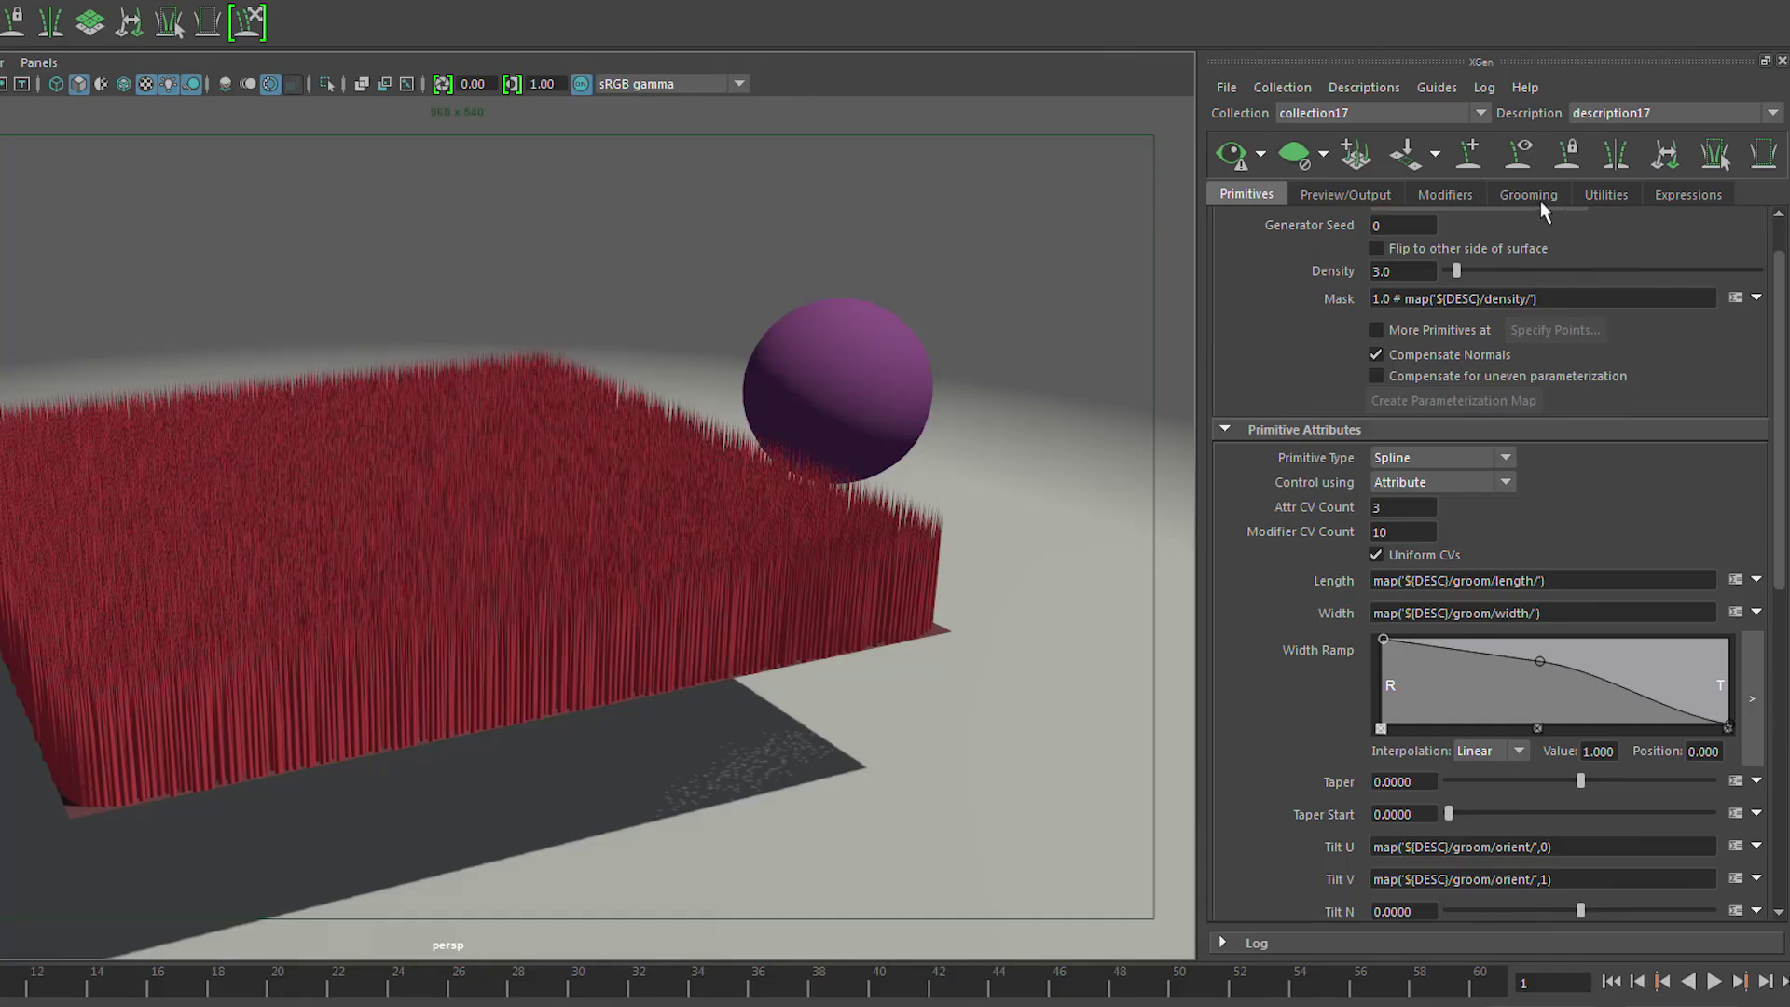
Step: Add an Anim Wires modifier to description17 on the red grass patch
left_click(1443, 193)
left_click(1727, 251)
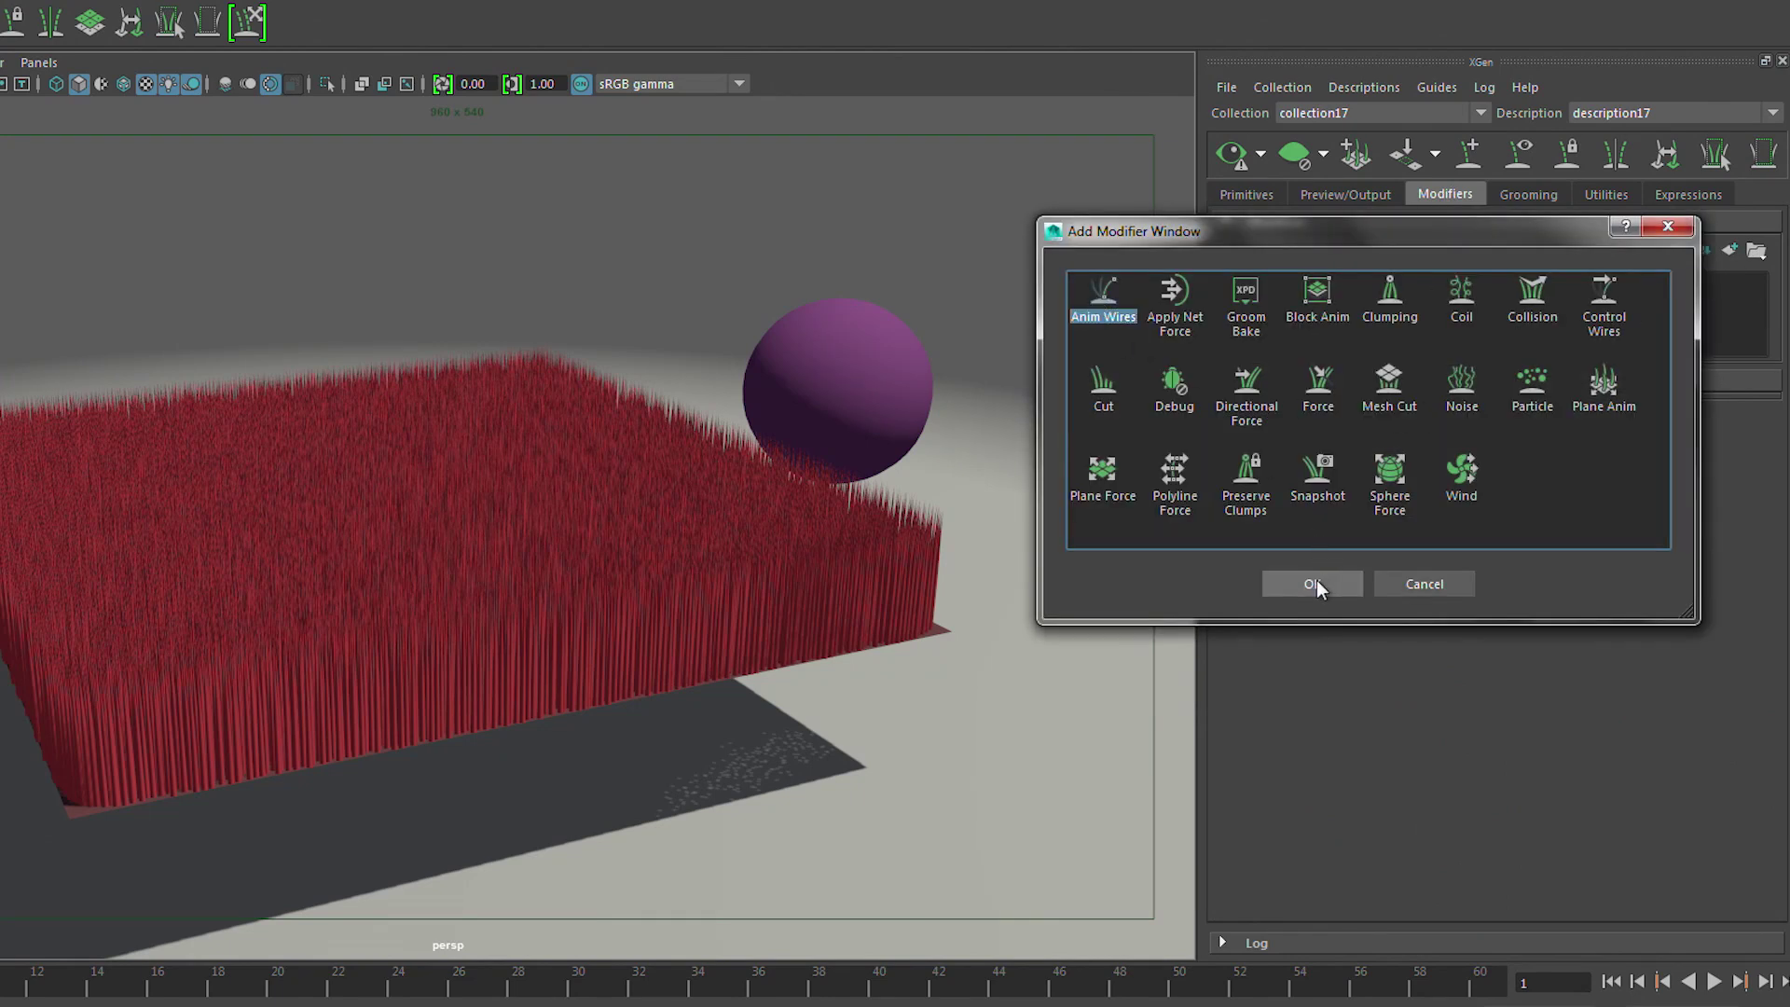
left_click(1311, 585)
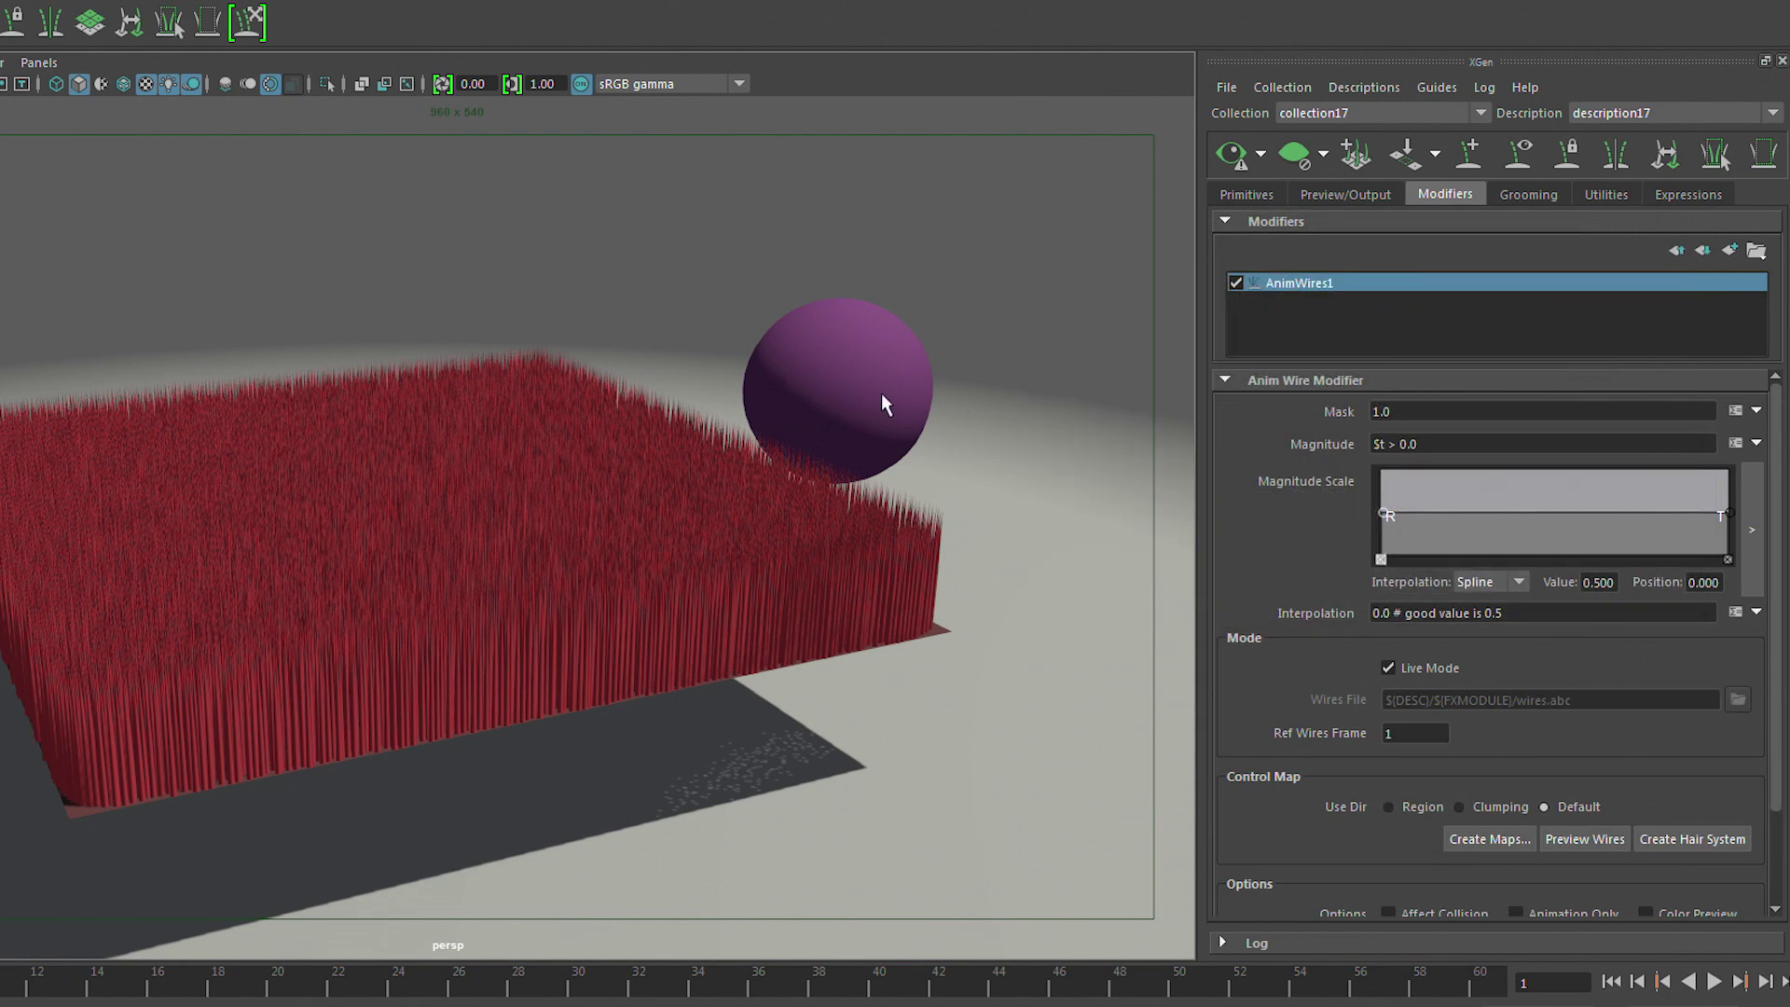
Step: Clear the grass preview and generate the Anim Wires points across the red patch at a density of 1.0
left_click_drag(773, 431, 799, 395, "alt")
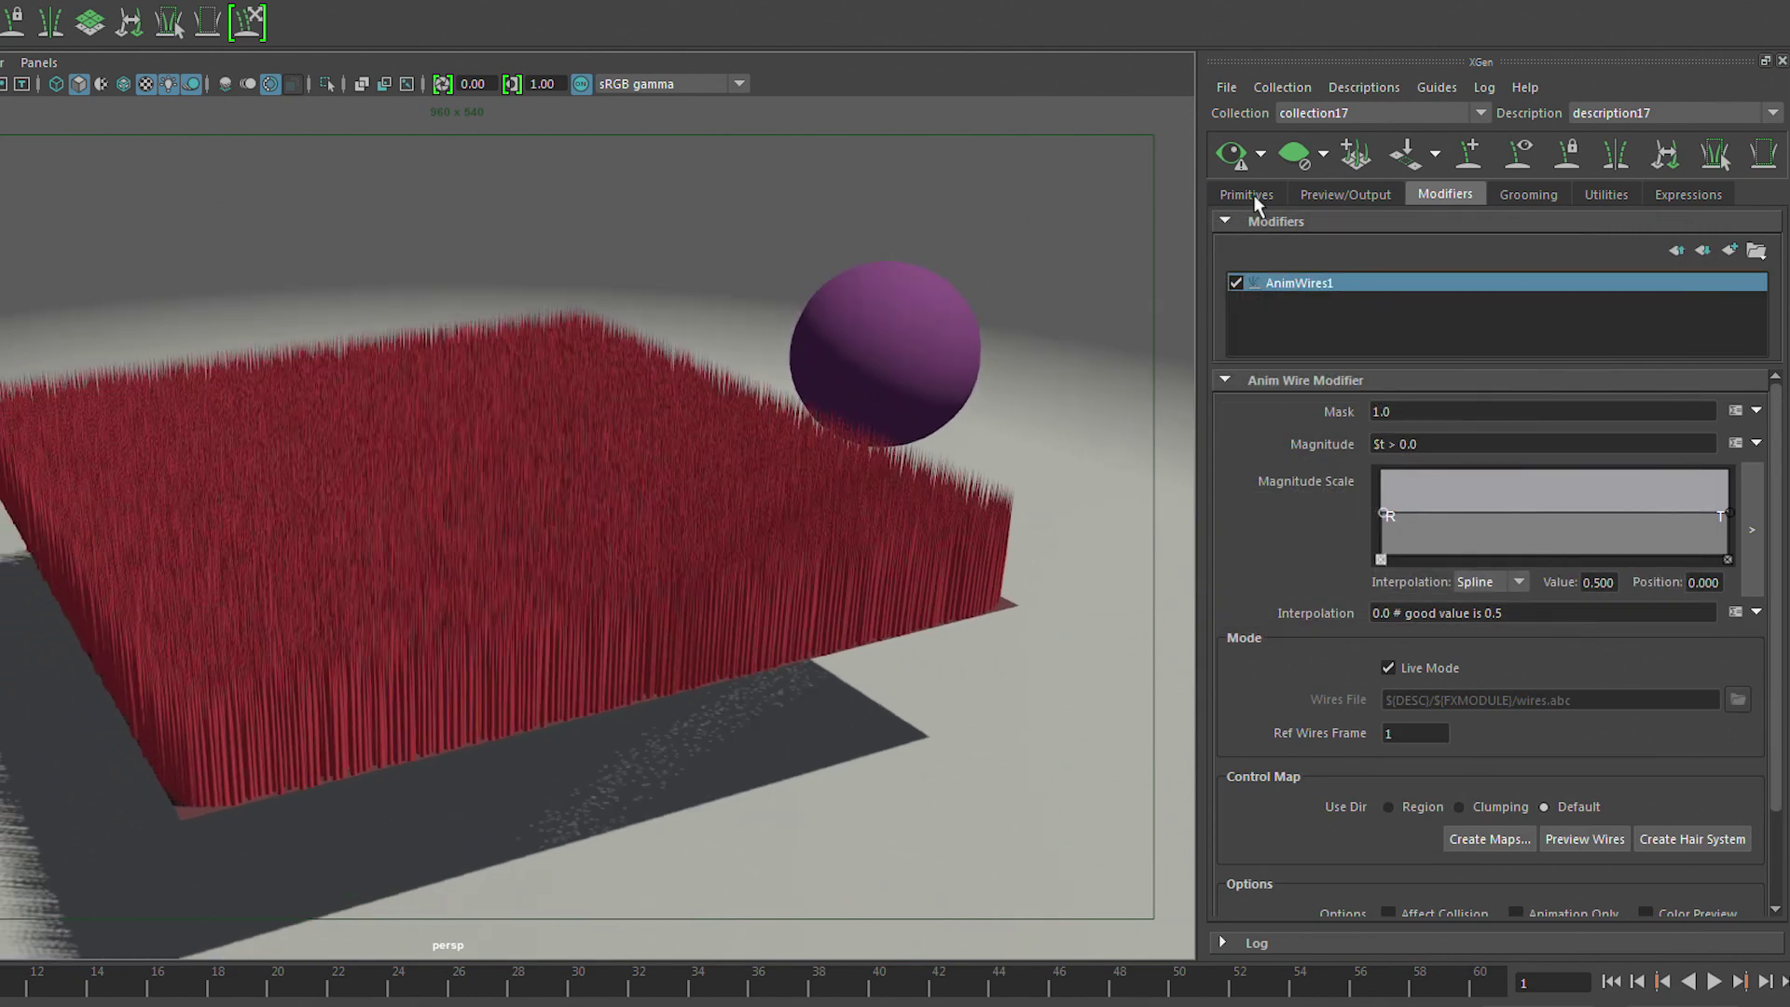
left_click(1293, 155)
left_click_drag(683, 398, 725, 394, "alt")
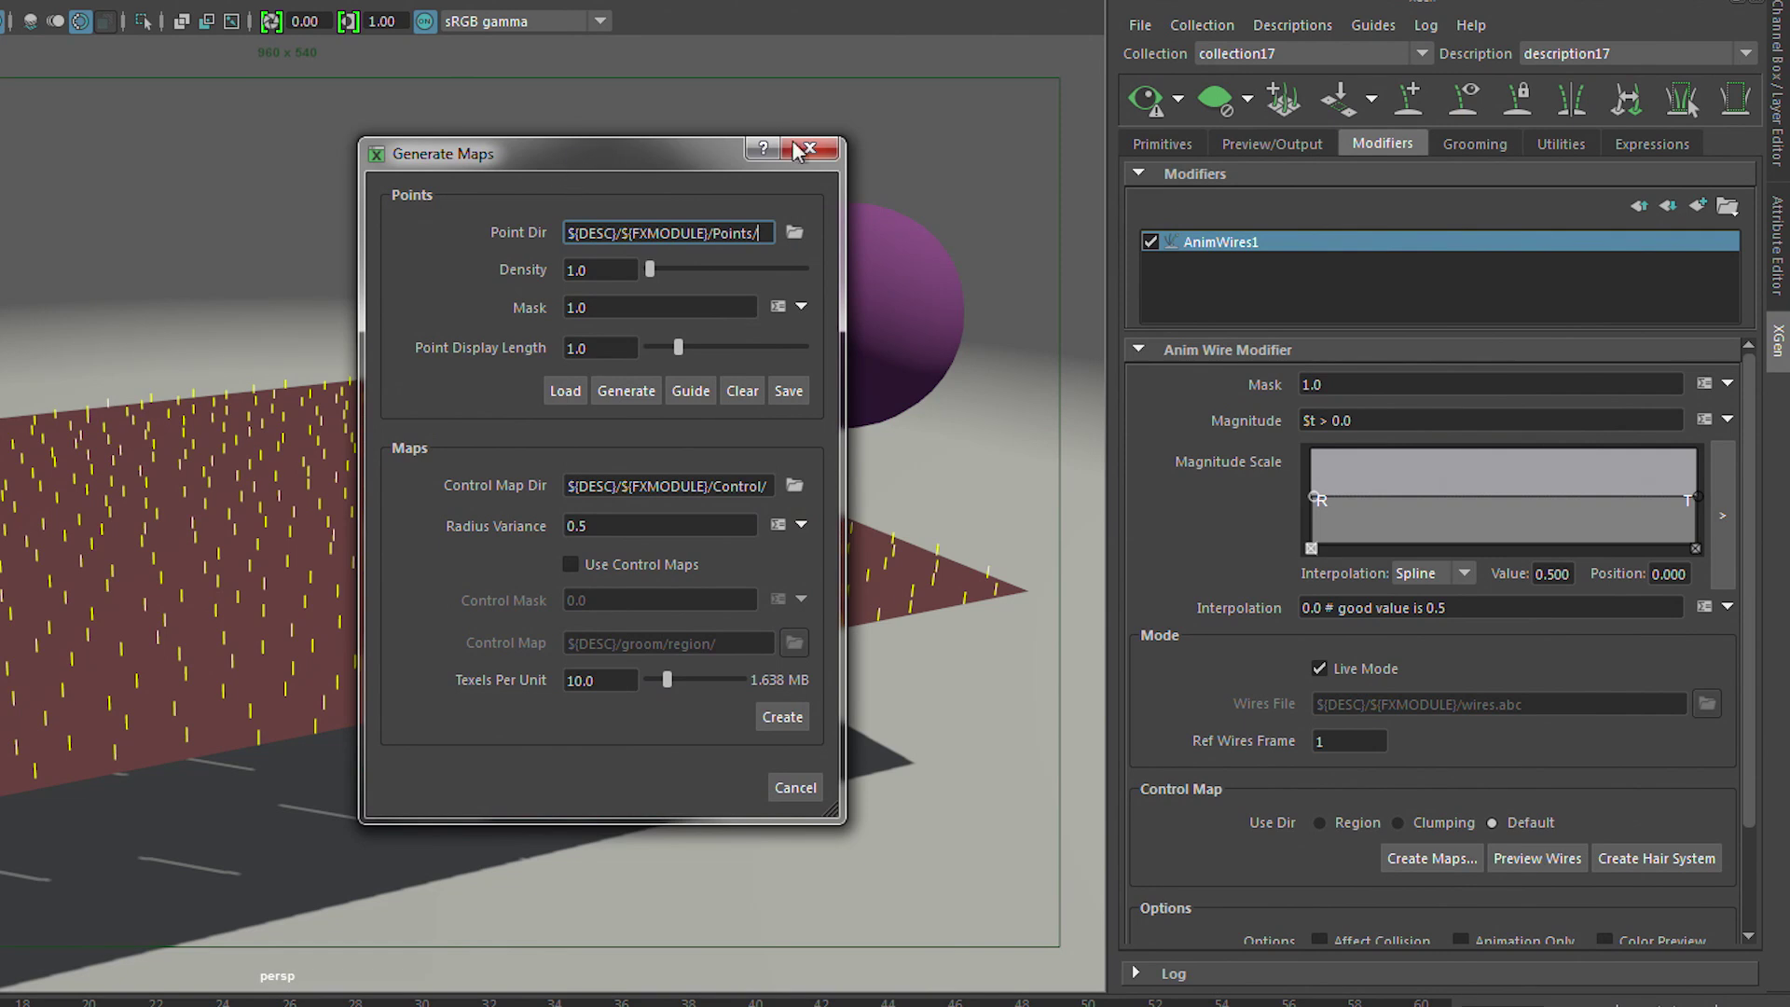
left_click_drag(603, 147, 1204, 121)
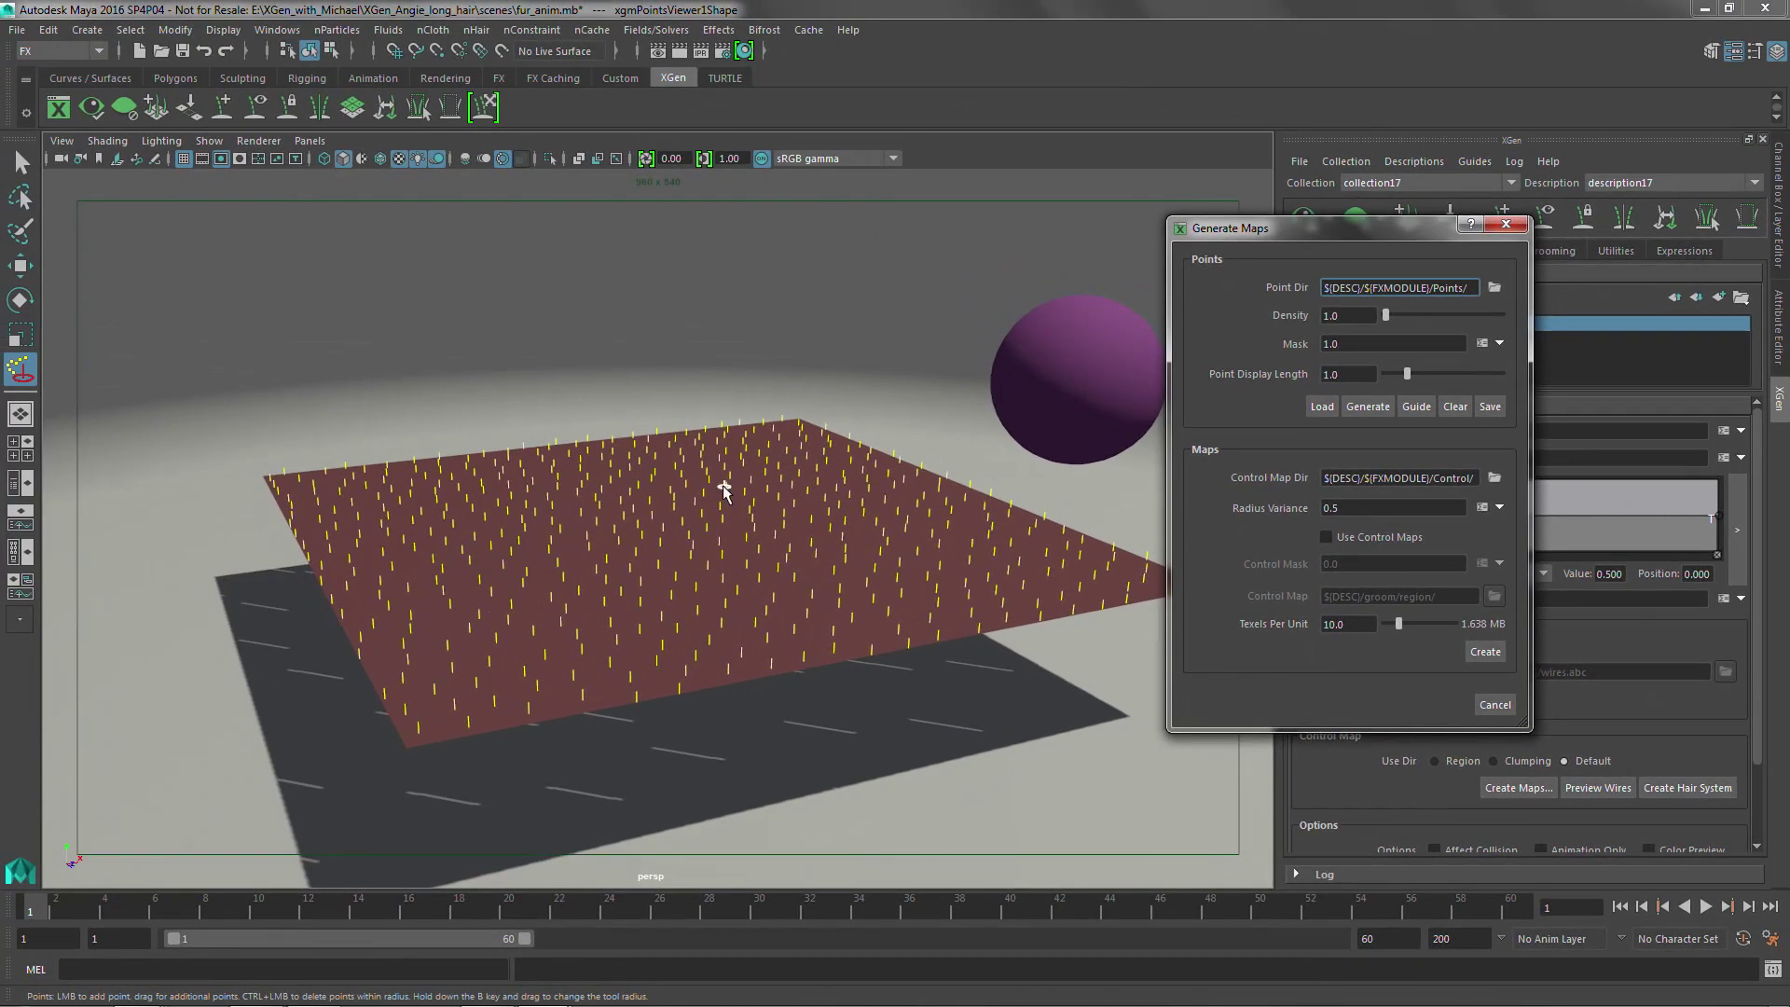
left_click_drag(724, 485, 789, 496, "alt")
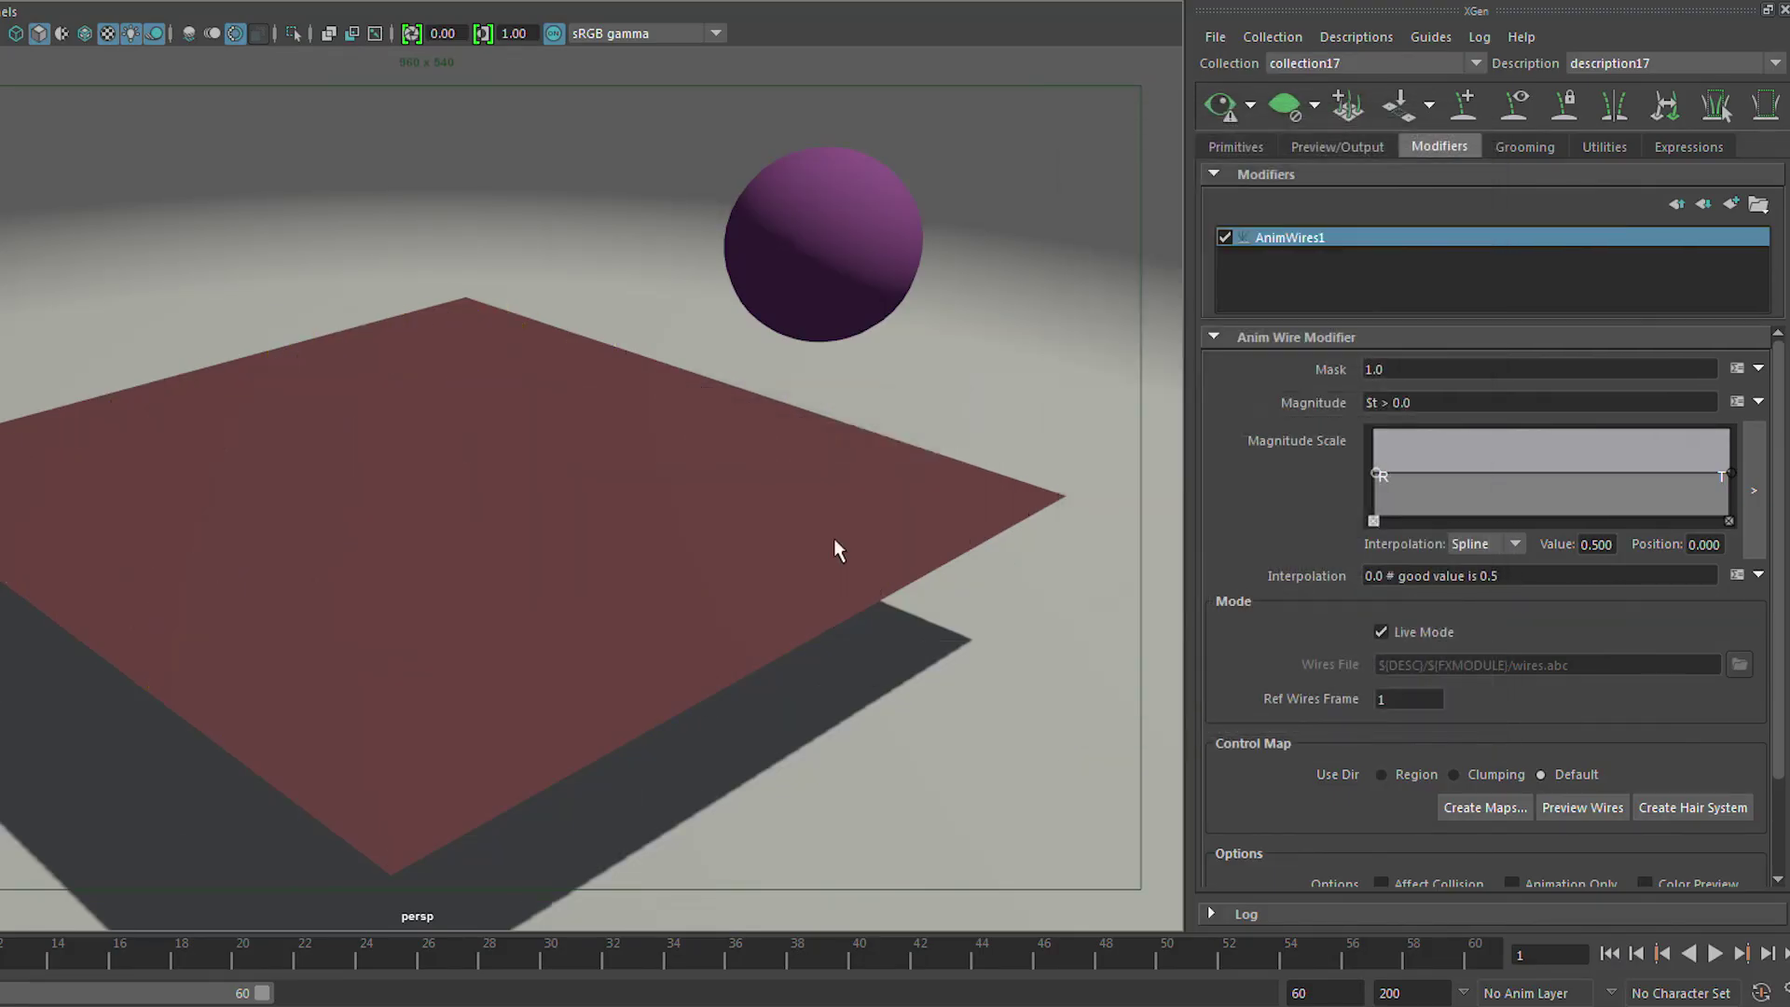
Step: Preview the wires of the Anim Wires modifier on the patch and inspect them from several angles
left_click_drag(556, 383, 607, 387, "alt")
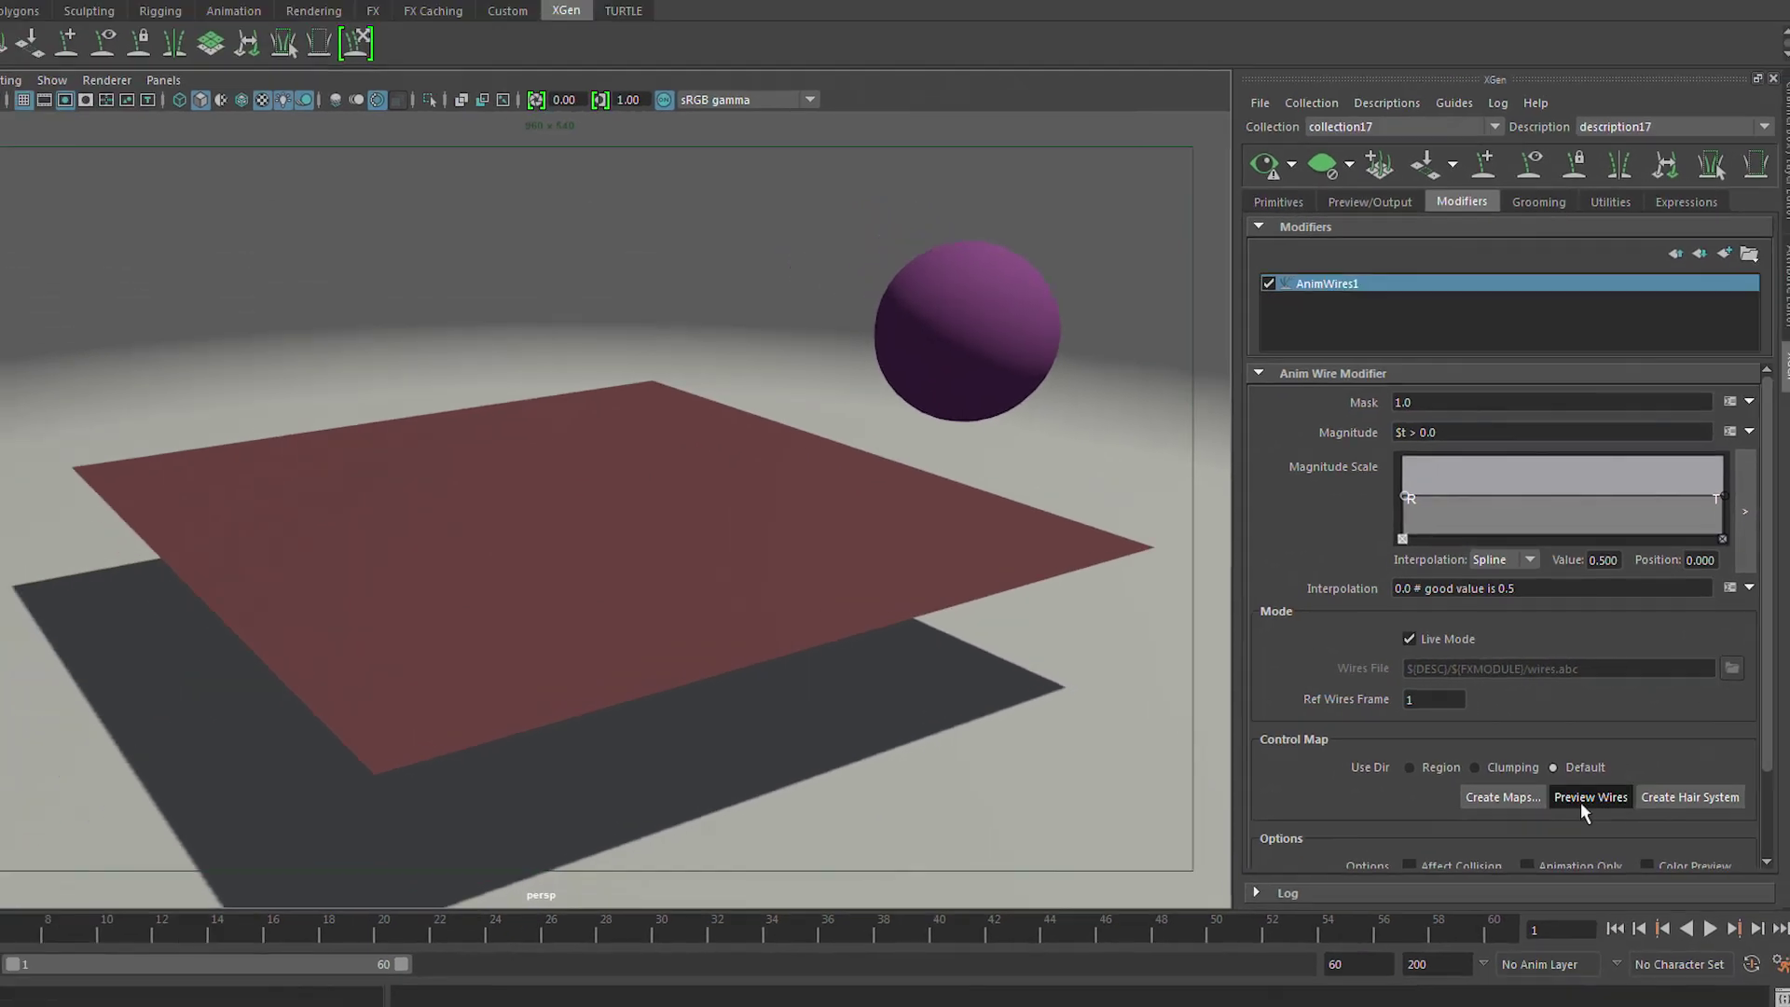
left_click(1582, 807)
left_click_drag(810, 463, 348, 422, "alt")
left_click_drag(595, 474, 751, 466, "alt")
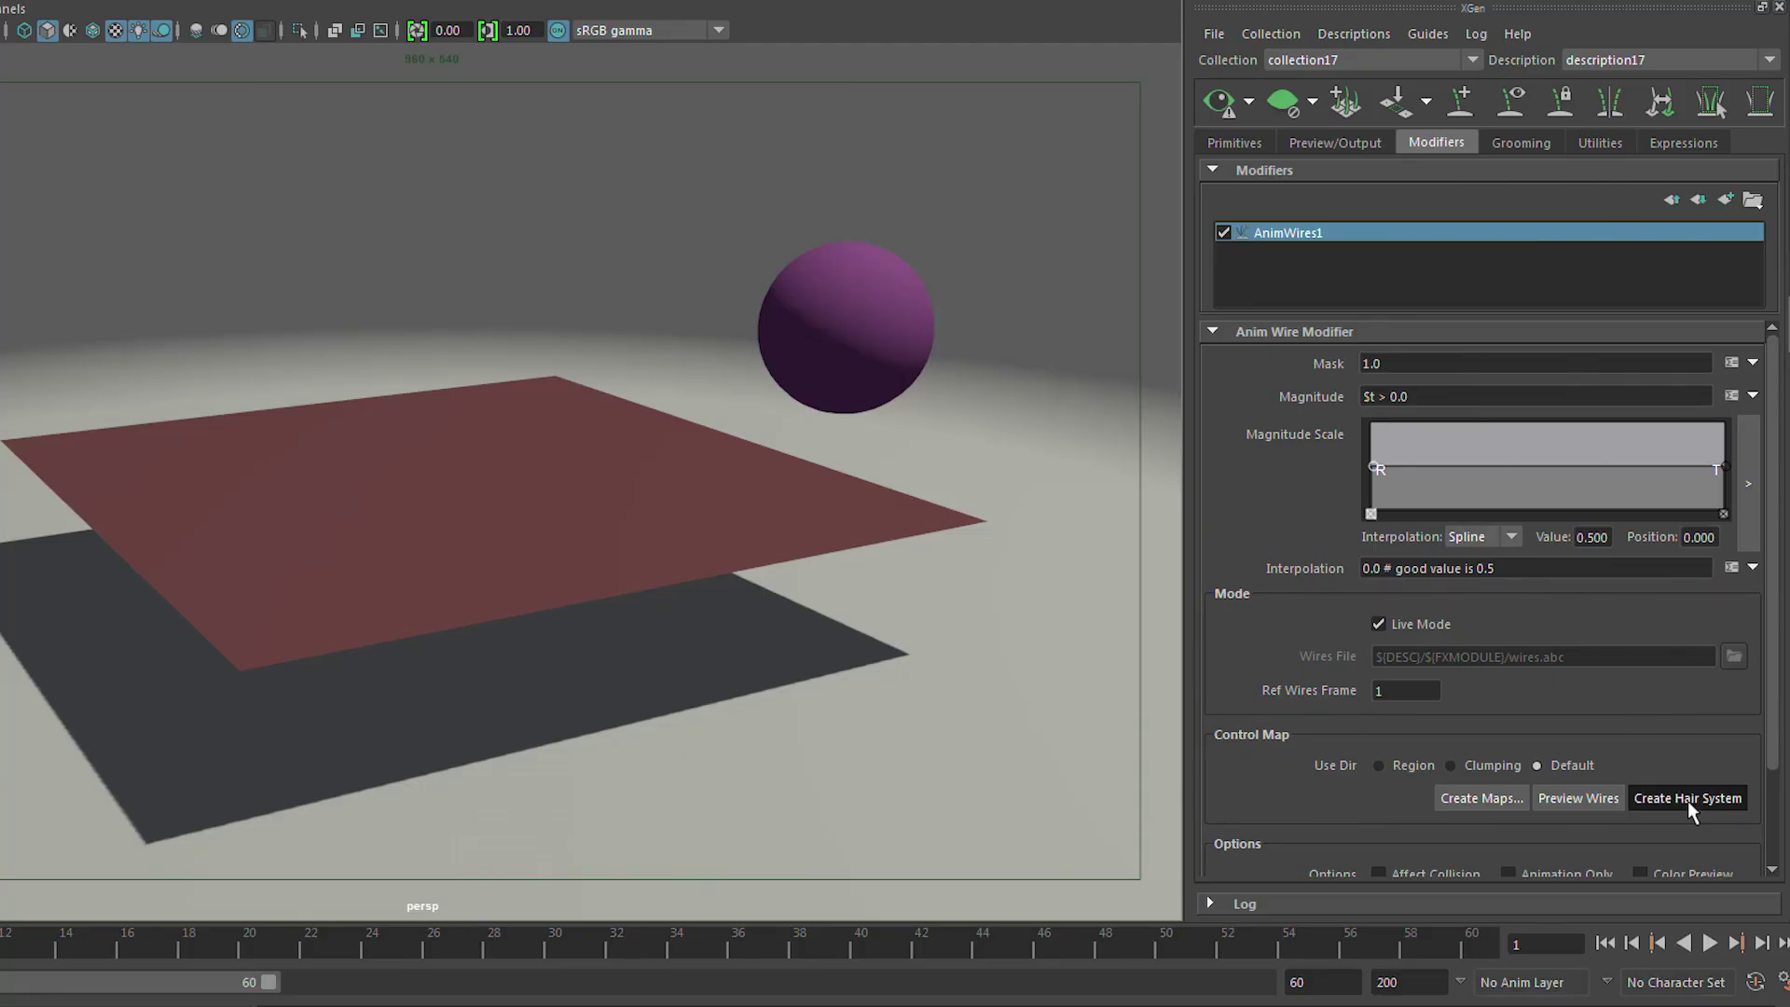
Step: Create a hair system from the wires with NURBS curves output, attached and snapped to the surface, with exact shape match
left_click(1688, 802)
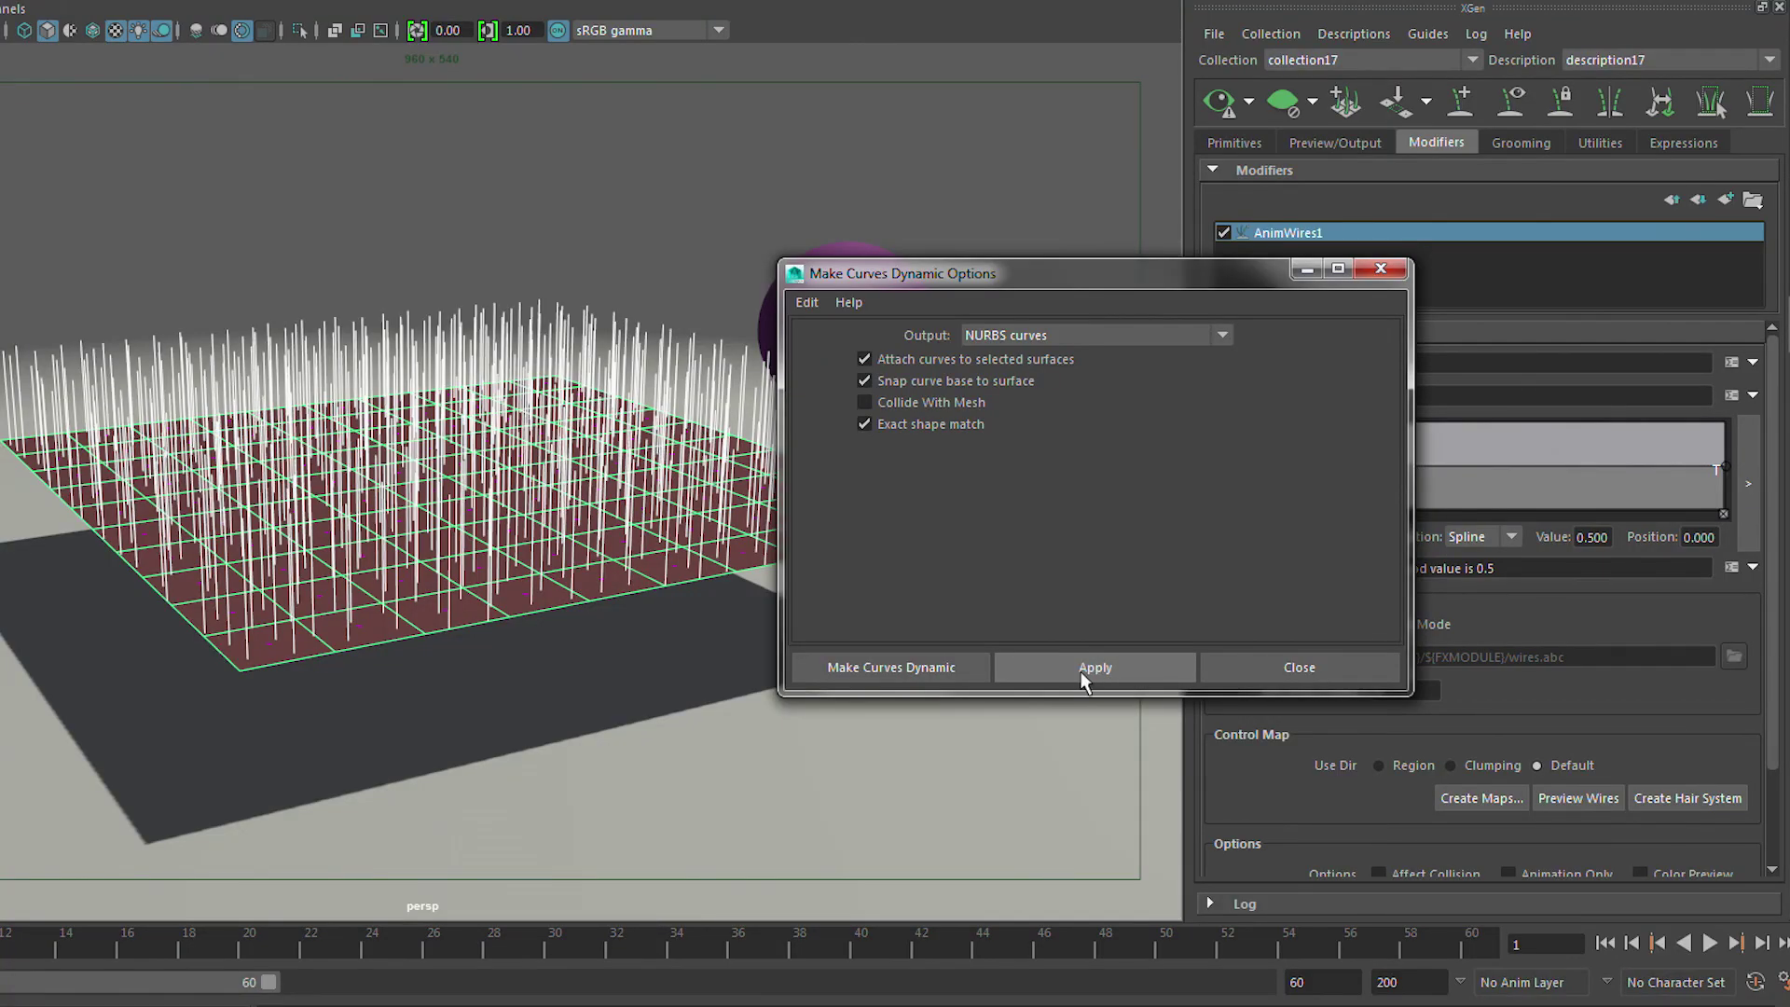
left_click(1084, 669)
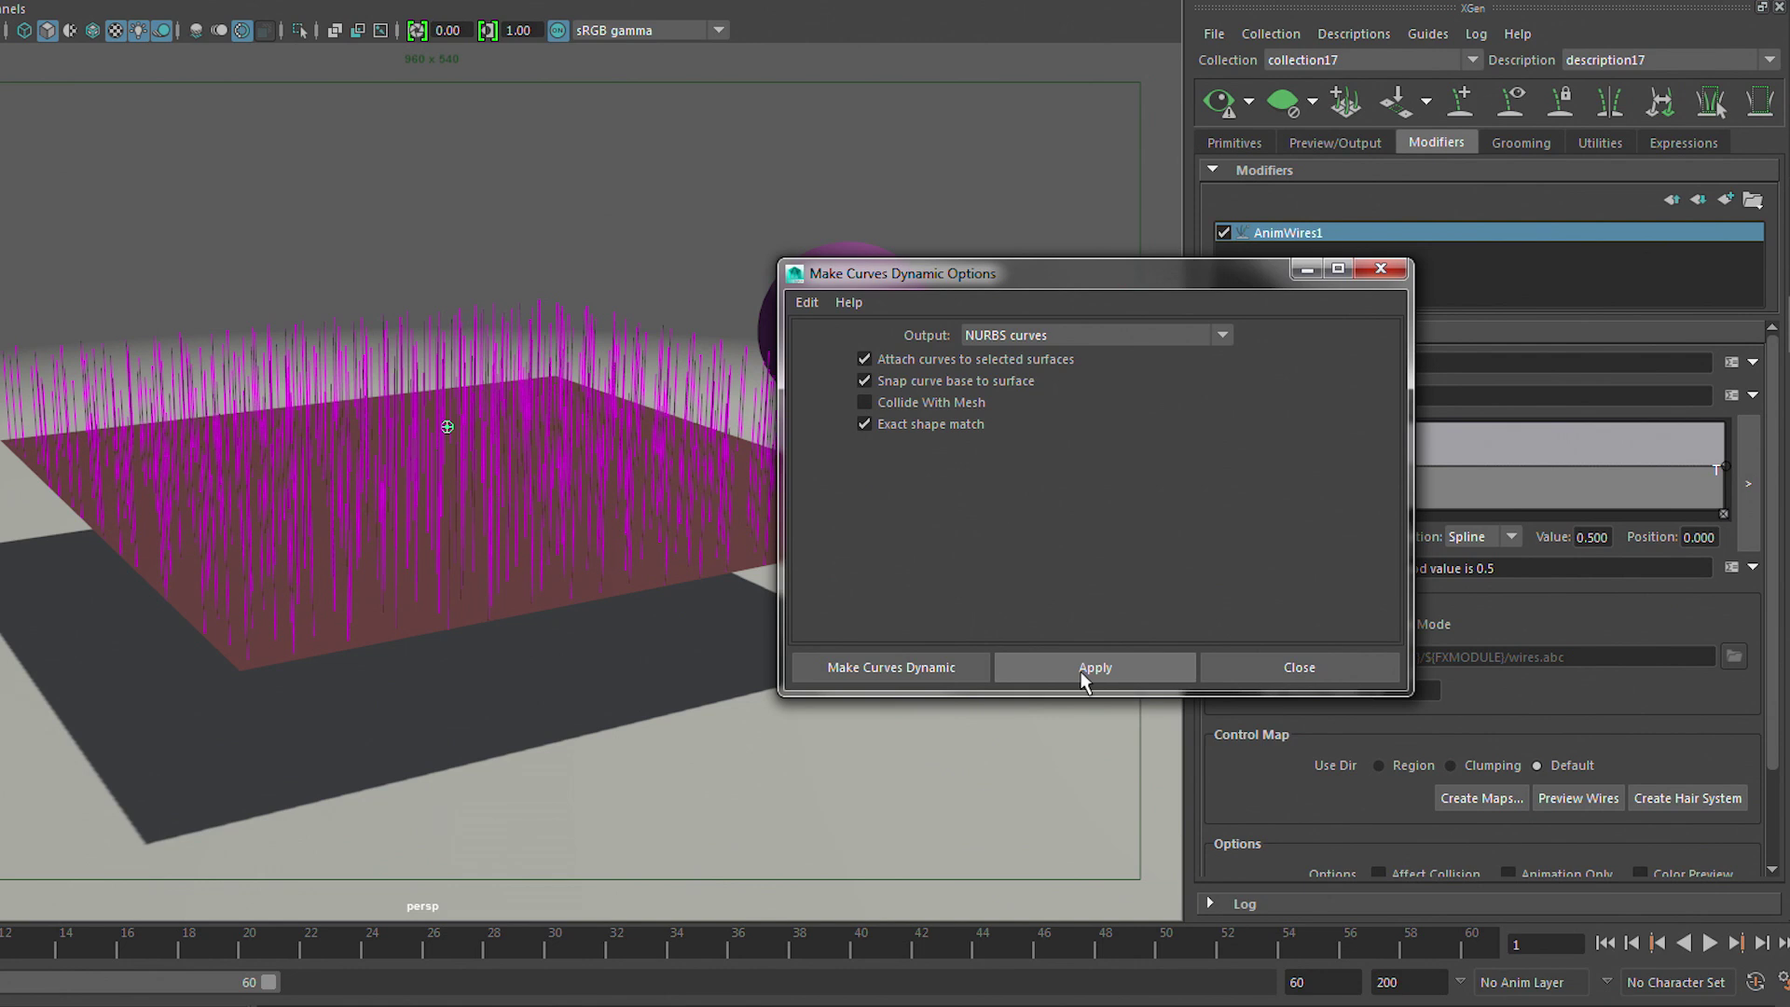
left_click(1295, 668)
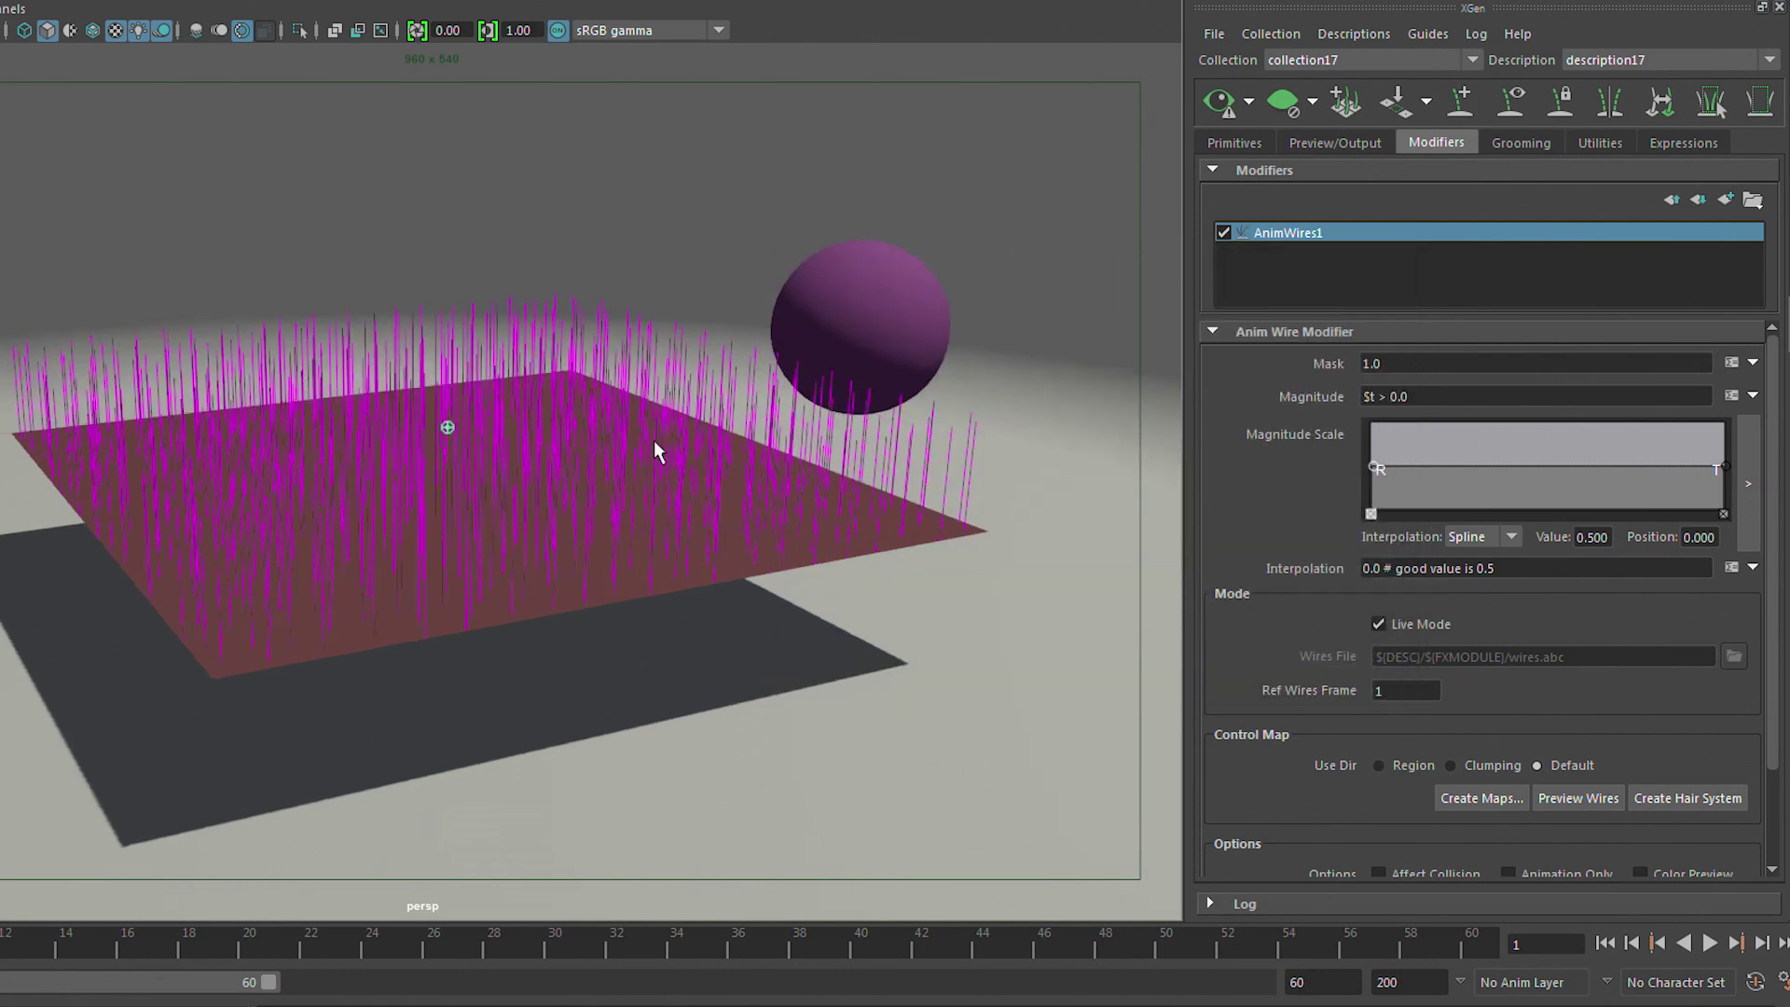
Step: Hide the hairSystem1Follicles group and attach all hairSystem1OutputCurves curves, from curve490 to curve978, to the Anim Wires modifier
key("space")
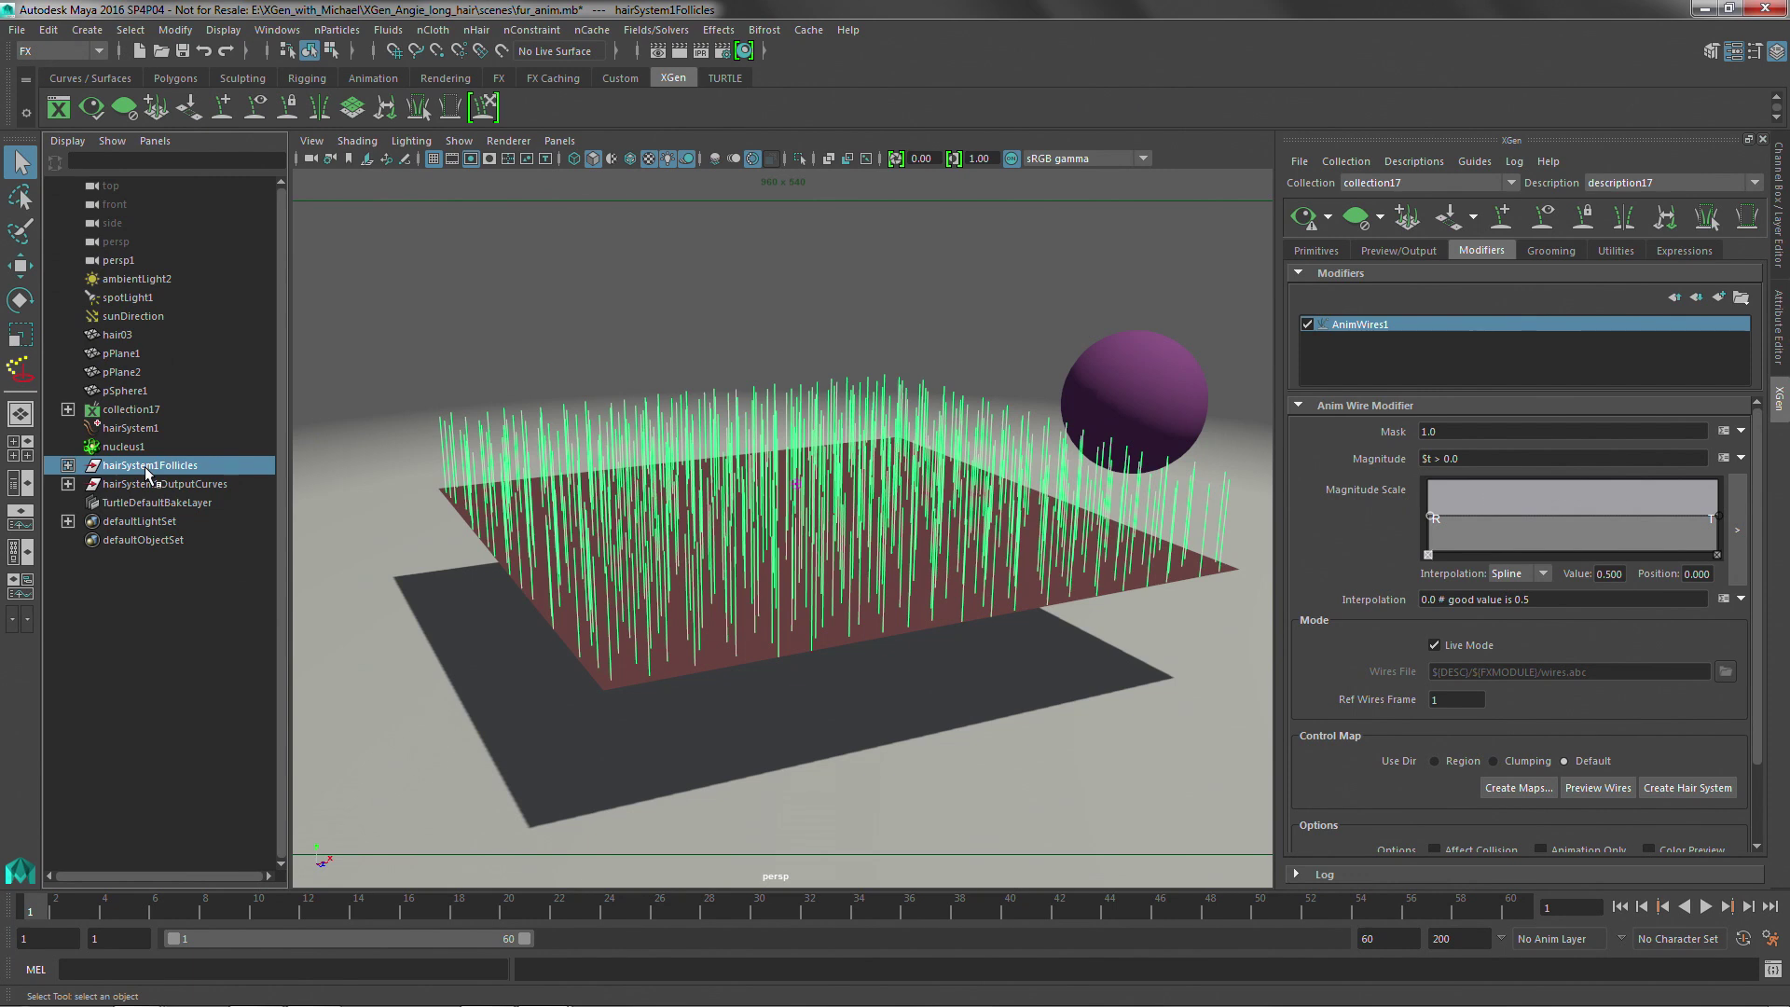
key("ctrl+h")
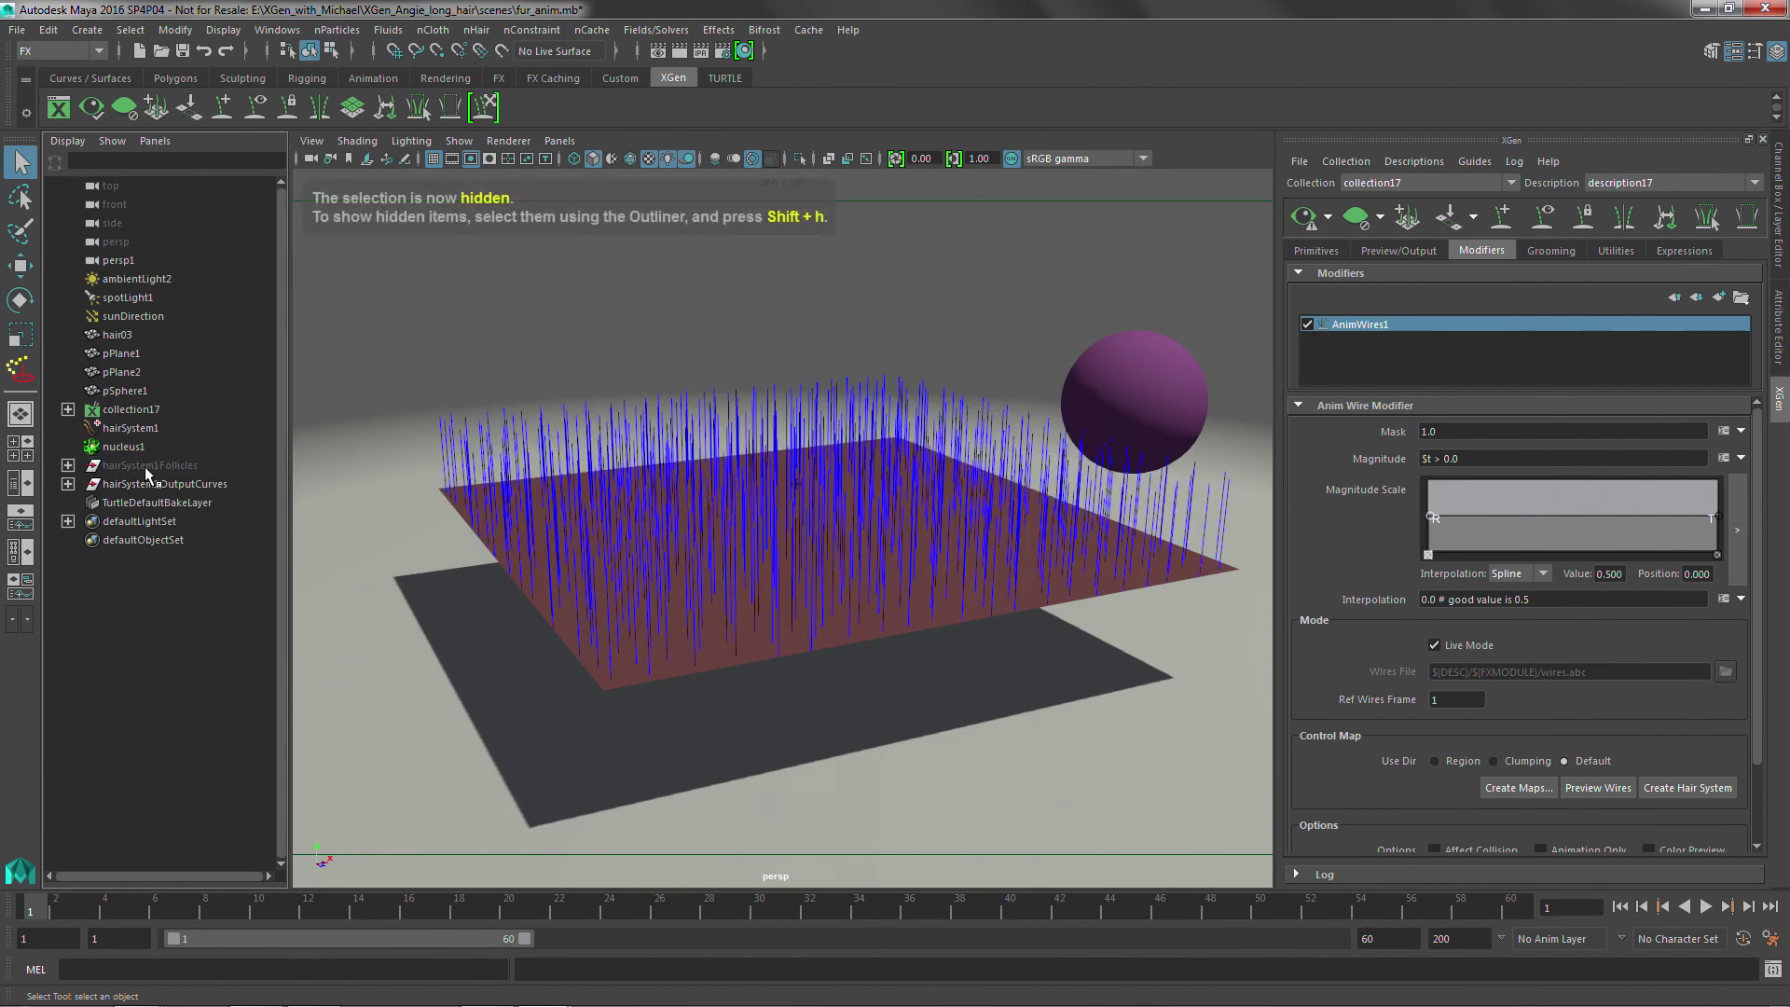
left_click(66, 485)
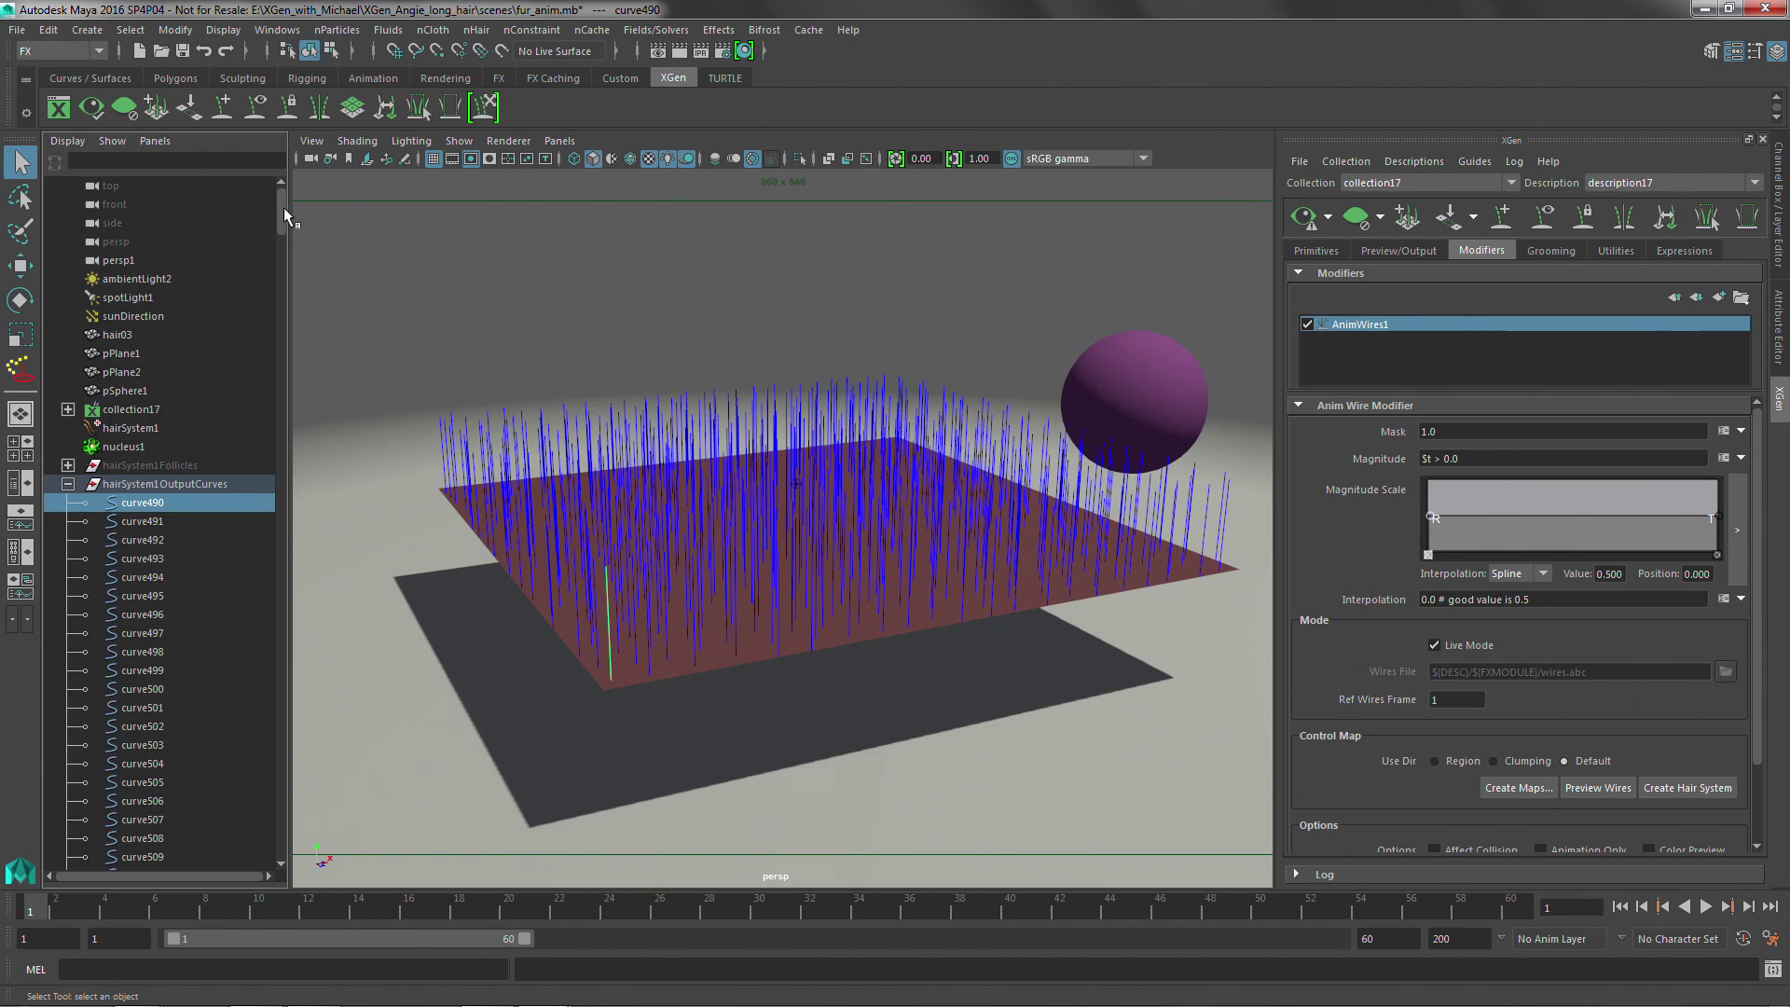
left_click_drag(283, 207, 274, 445)
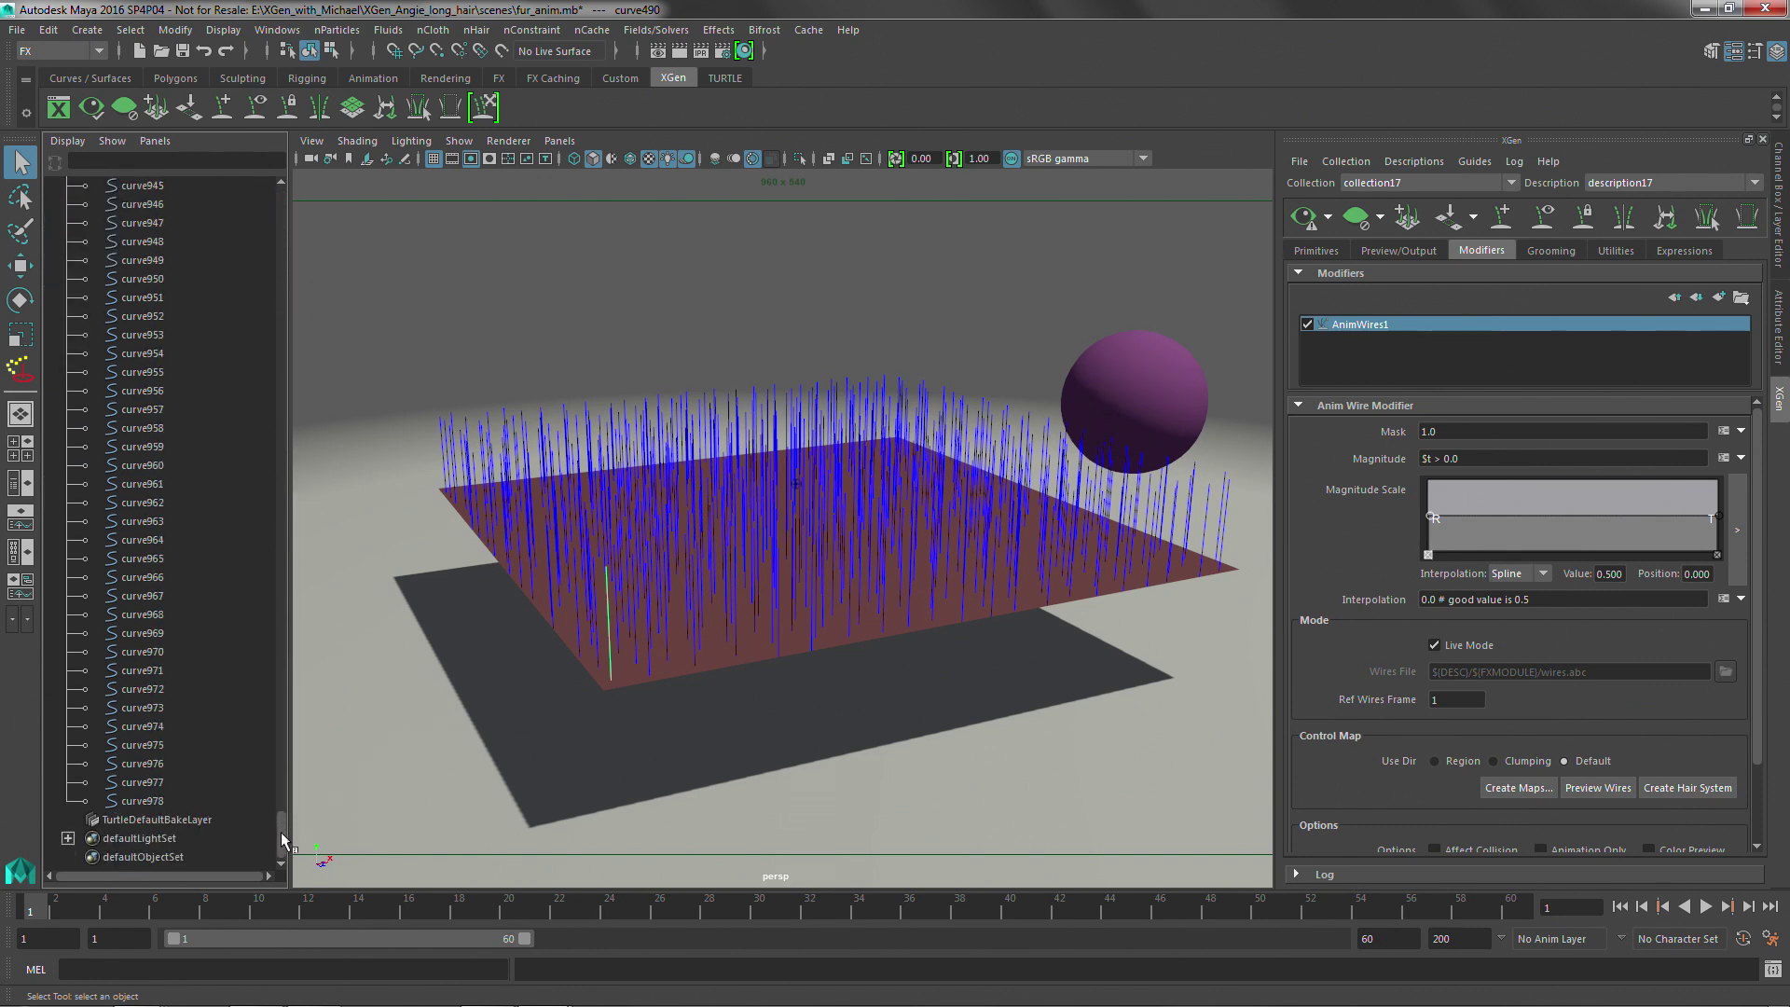
left_click(163, 800, "shift")
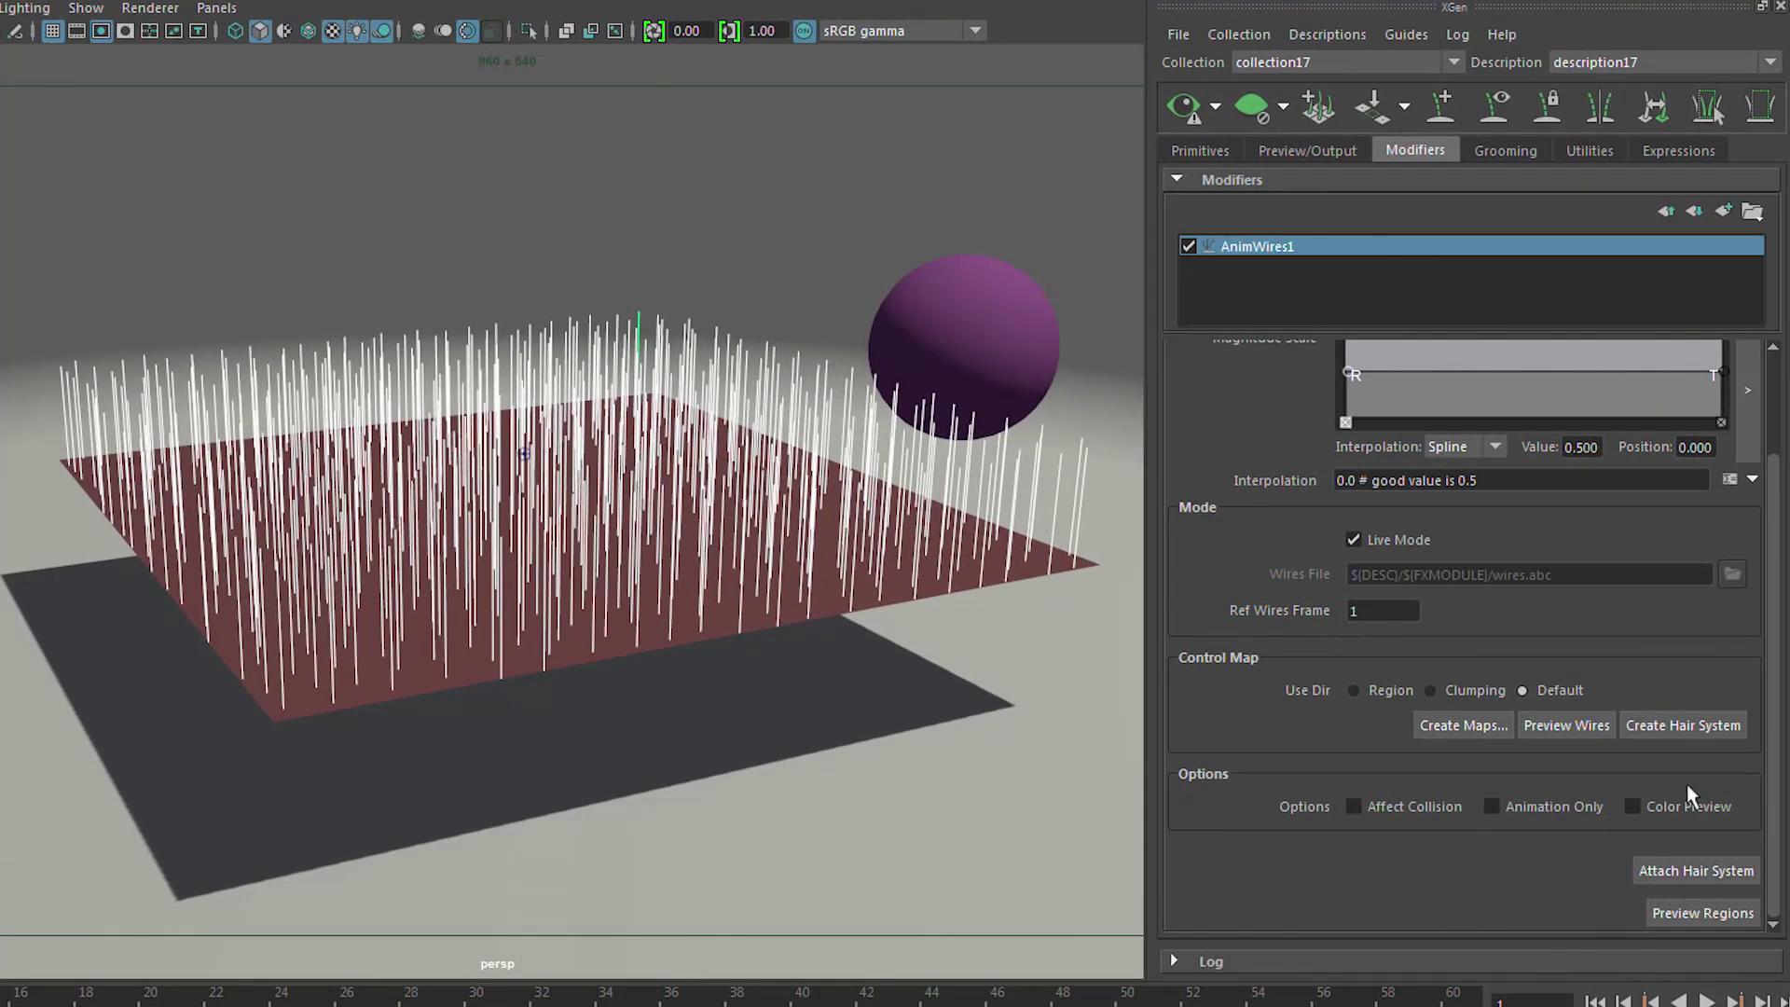
left_click(1696, 871)
Step: Make the purple sphere an nCloth passive collider
left_click_drag(951, 419, 890, 408, "alt")
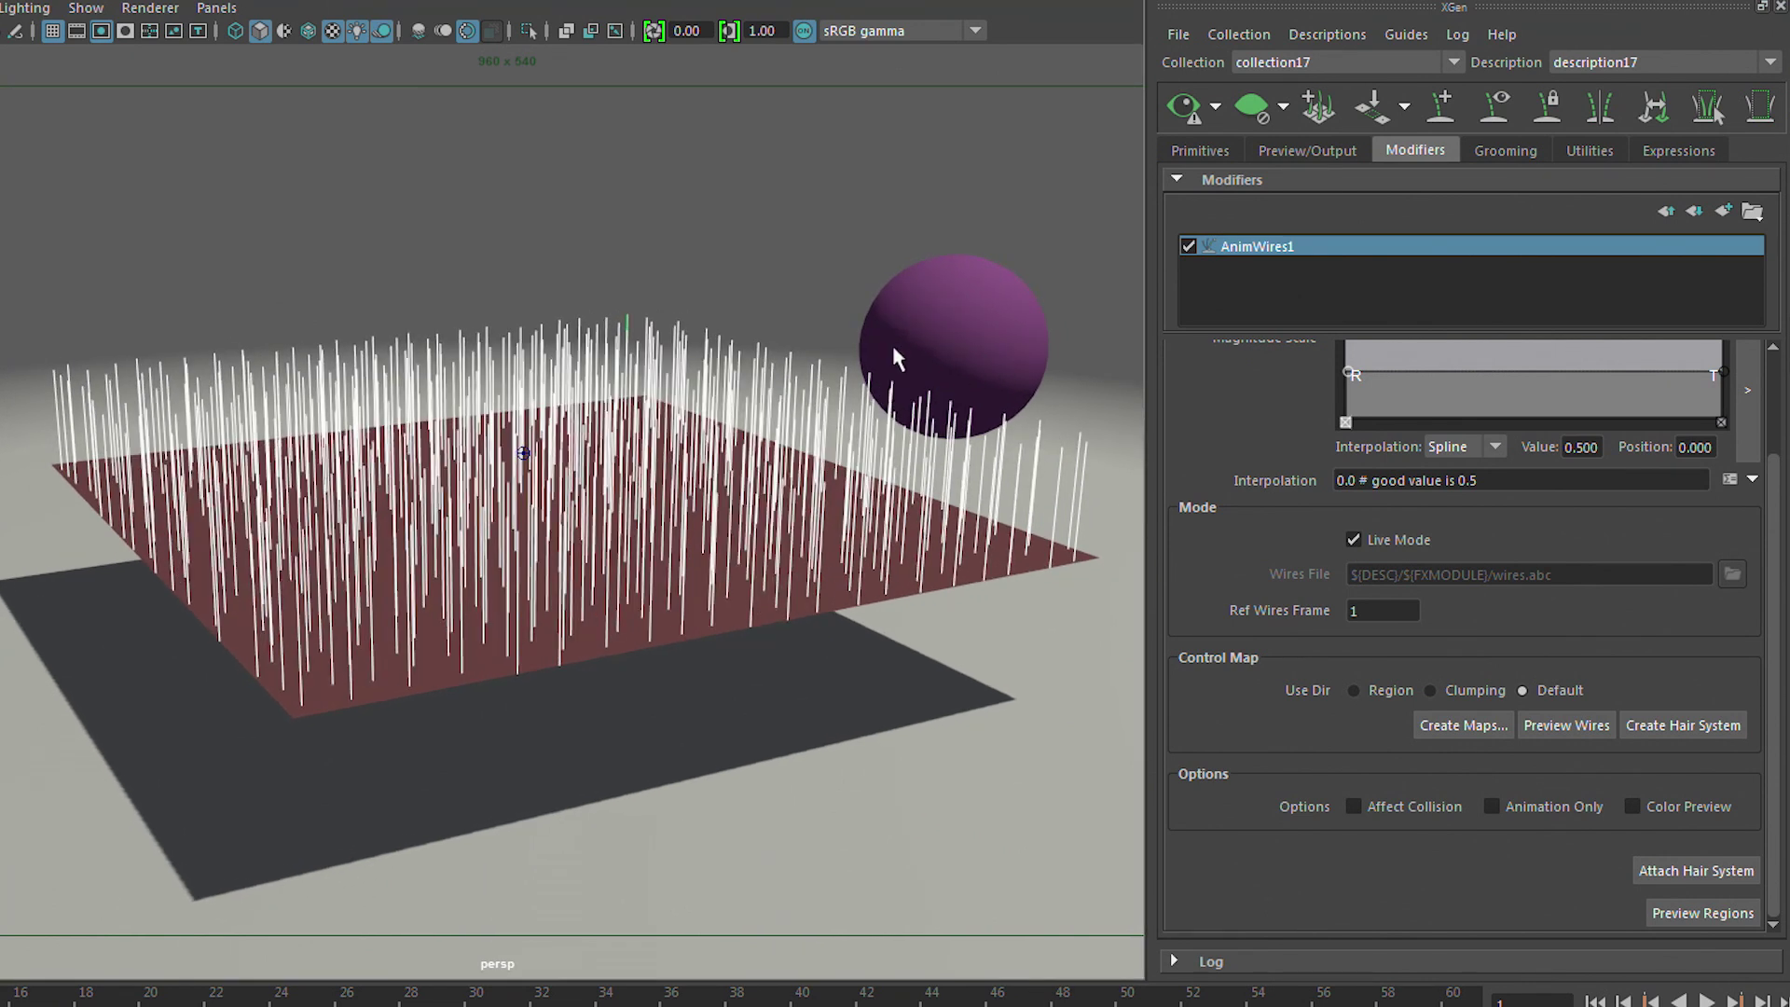
left_click_drag(893, 357, 867, 393, "alt")
left_click(959, 333)
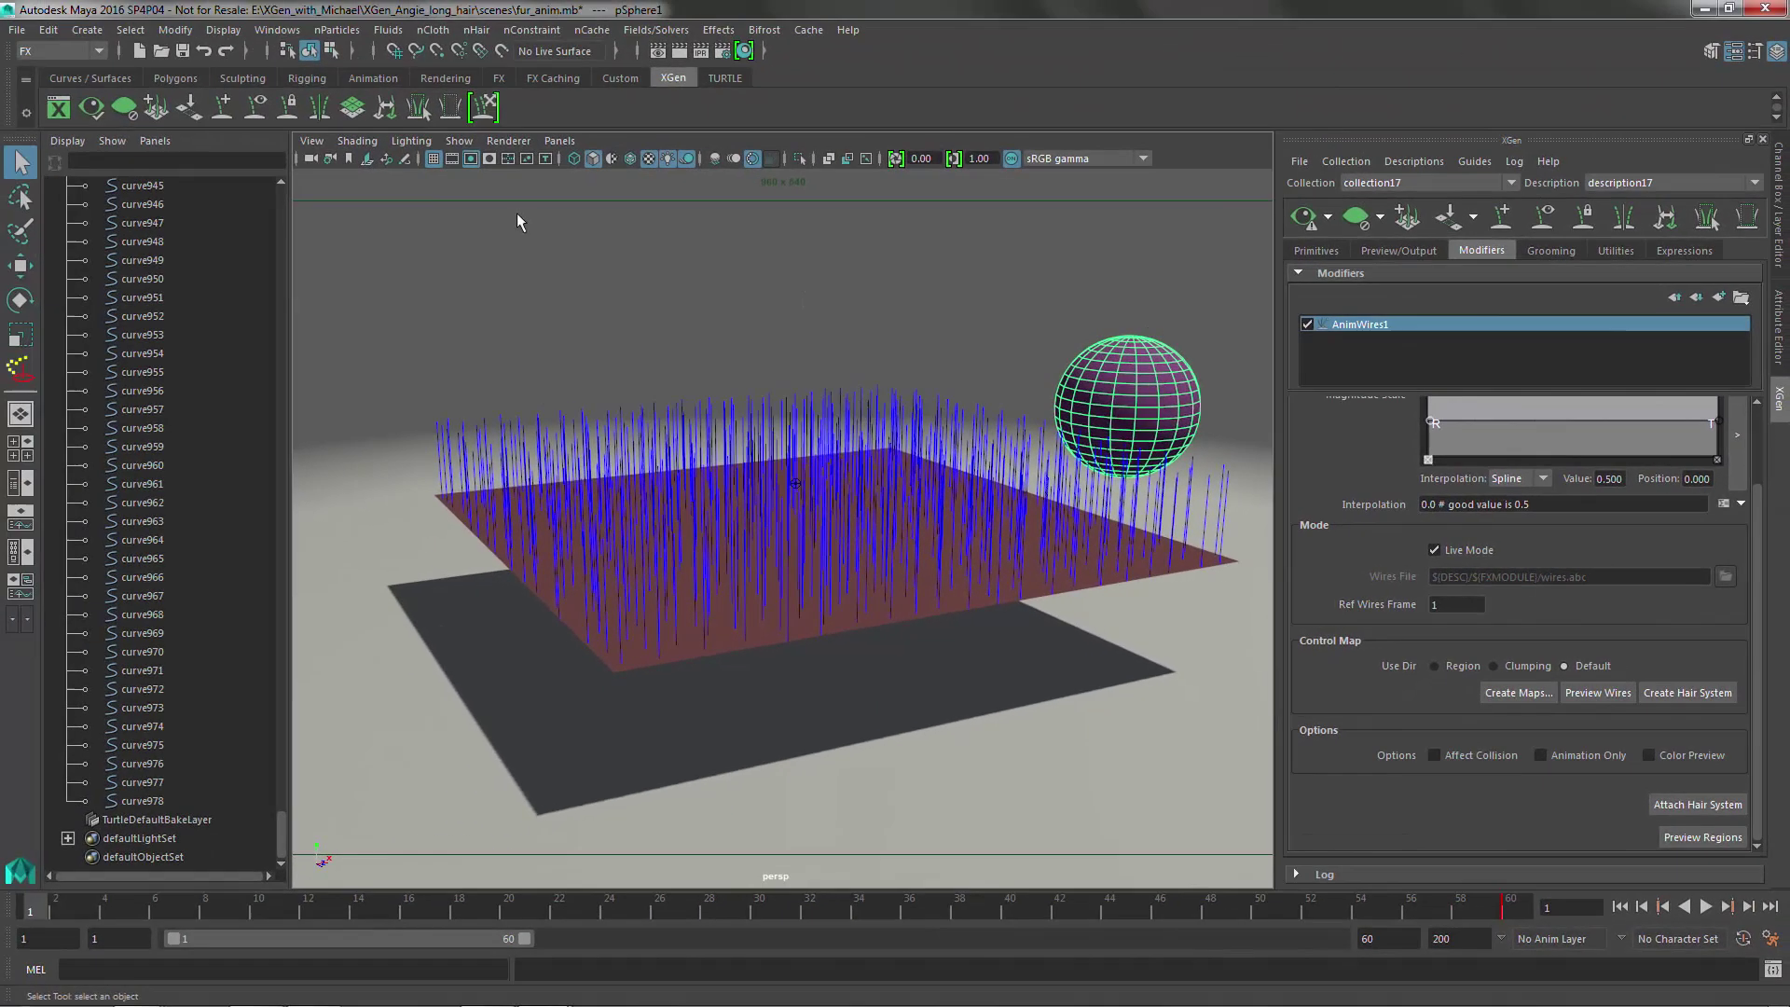
left_click(432, 32)
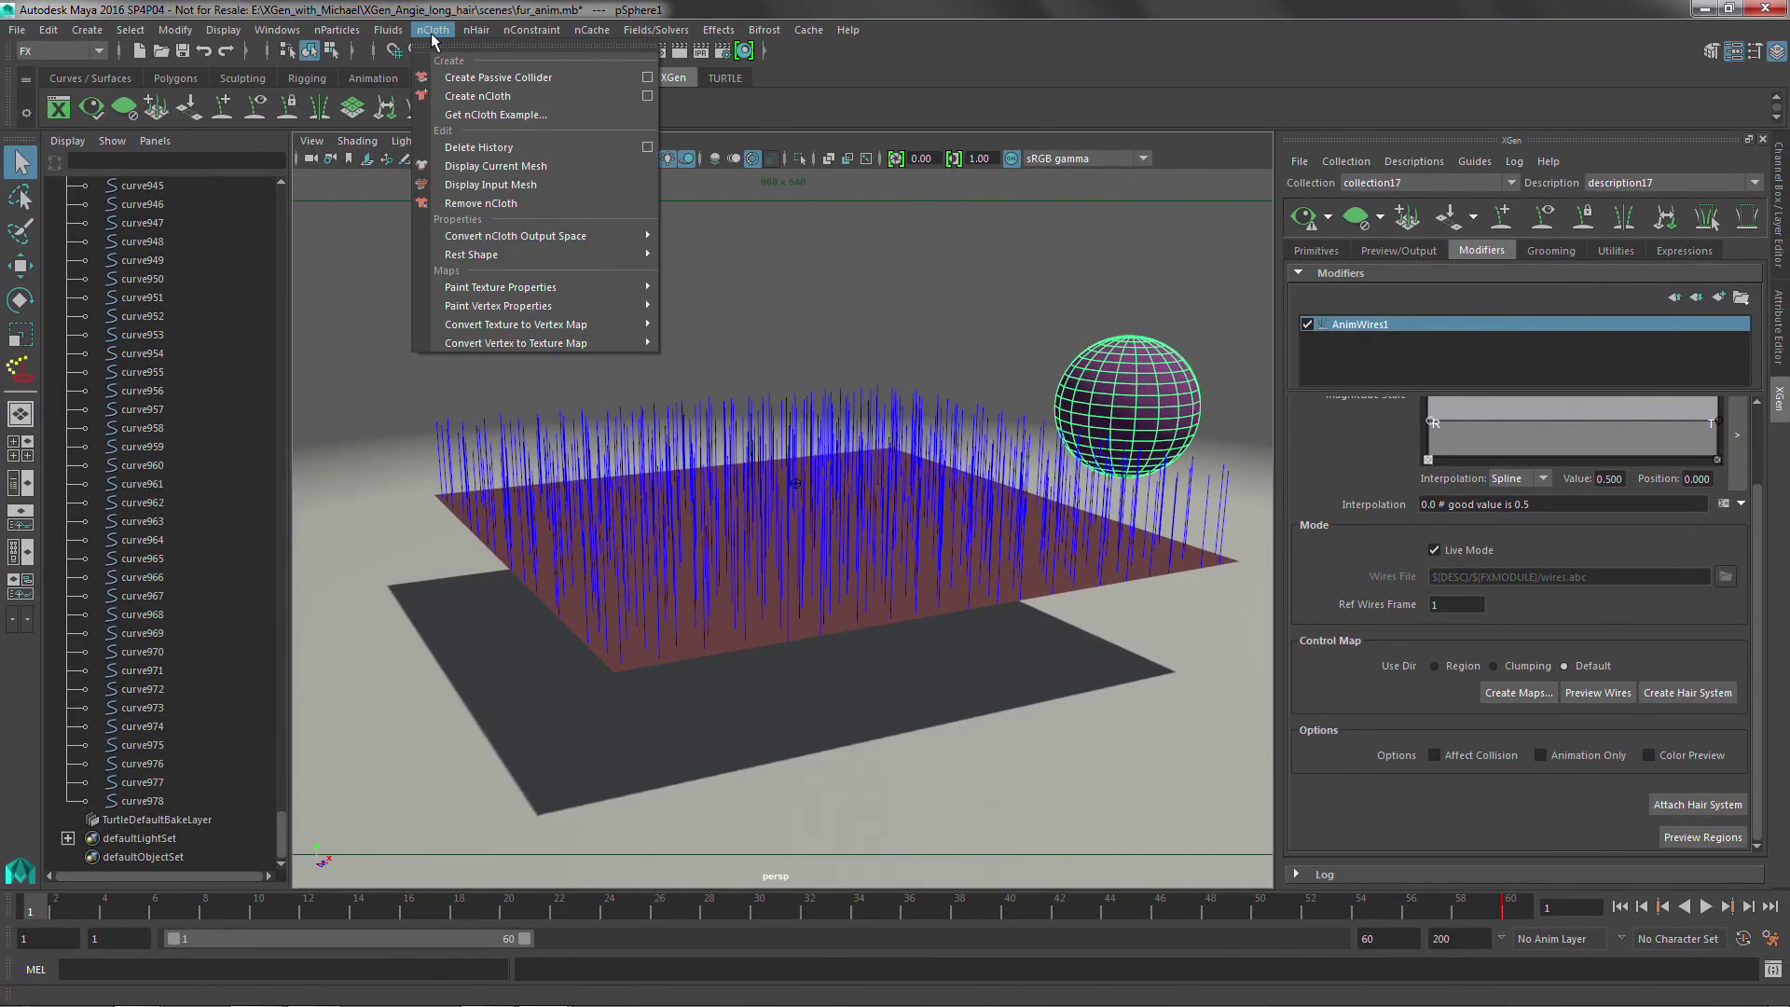
left_click(494, 78)
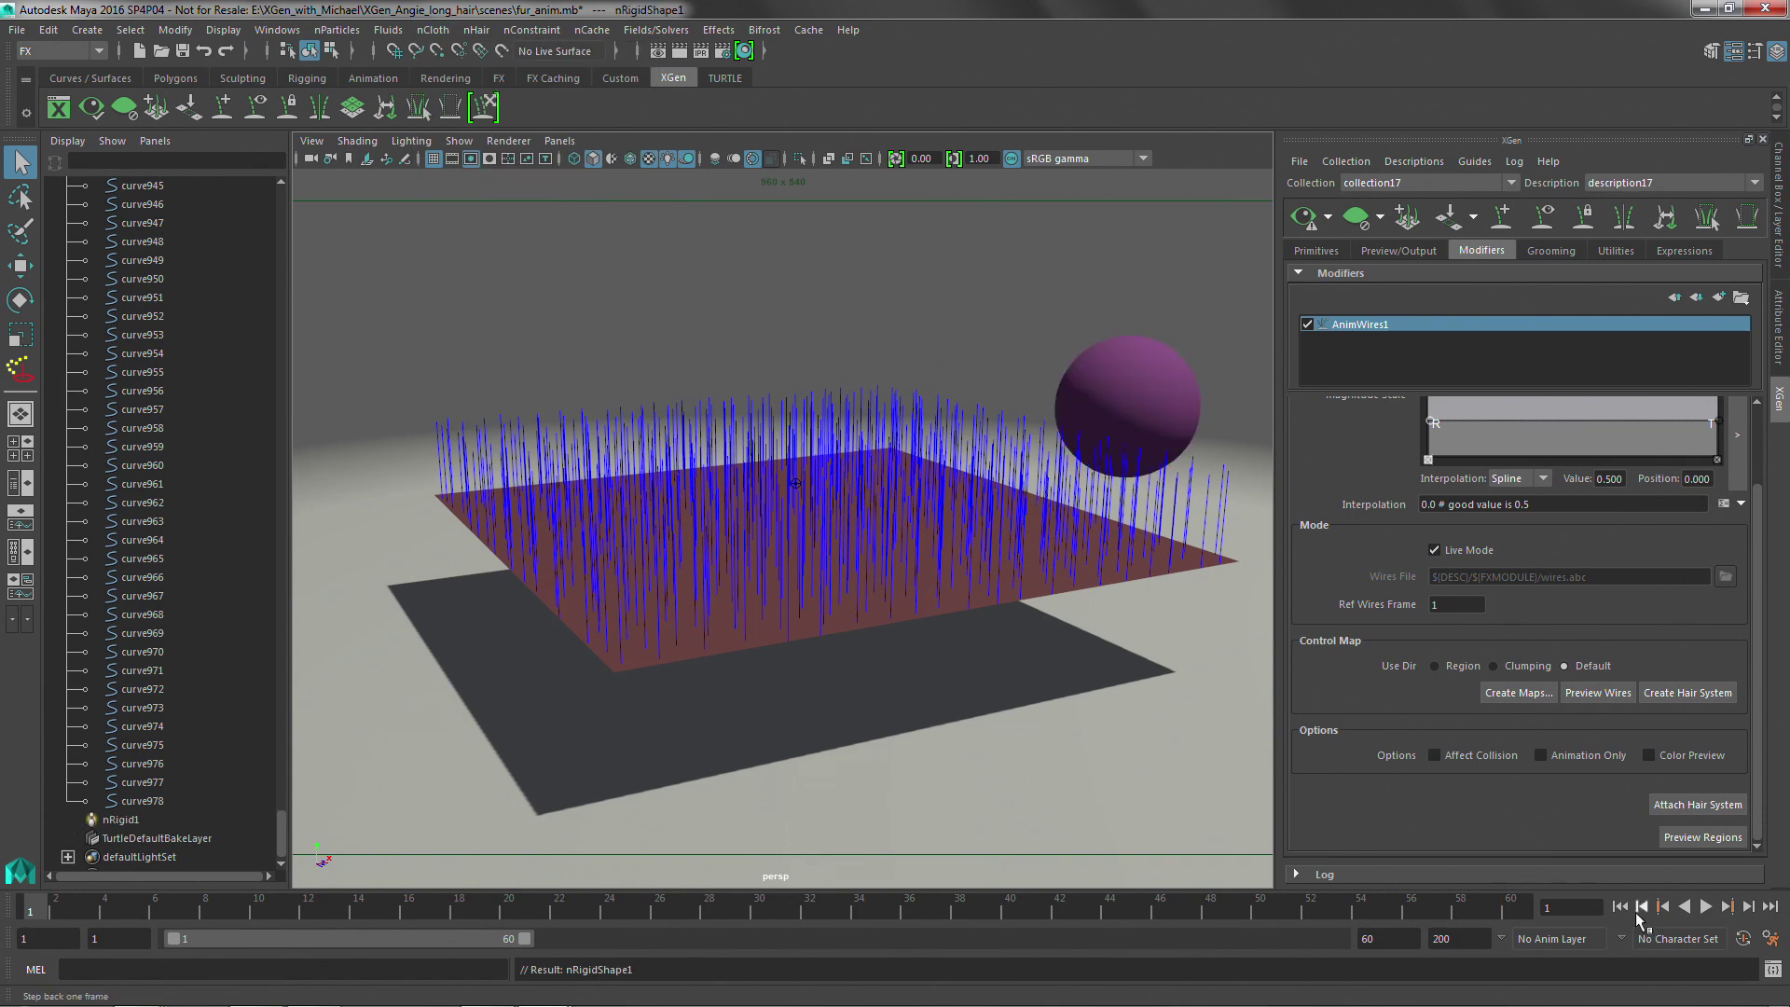
Step: Play the simulation to check how the moving sphere collides with the hair curves
left_click(1330, 220)
left_click(1100, 238)
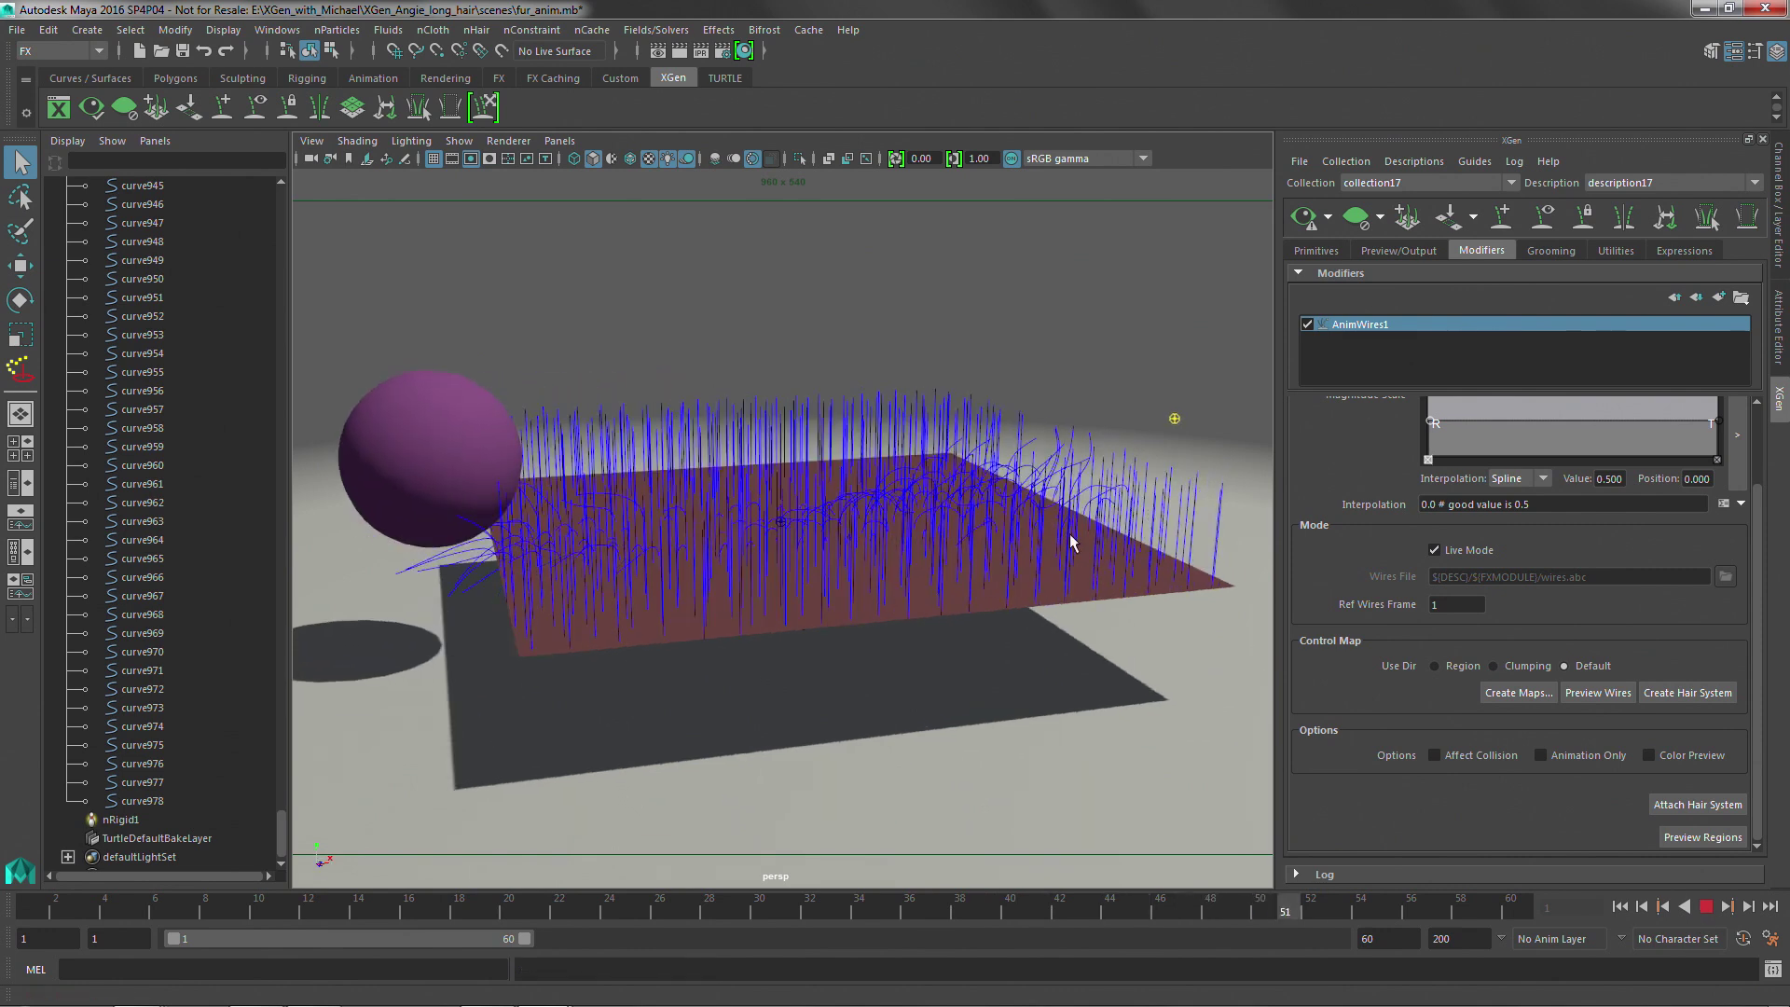
key("Escape")
left_click_drag(1035, 576, 1023, 579, "alt")
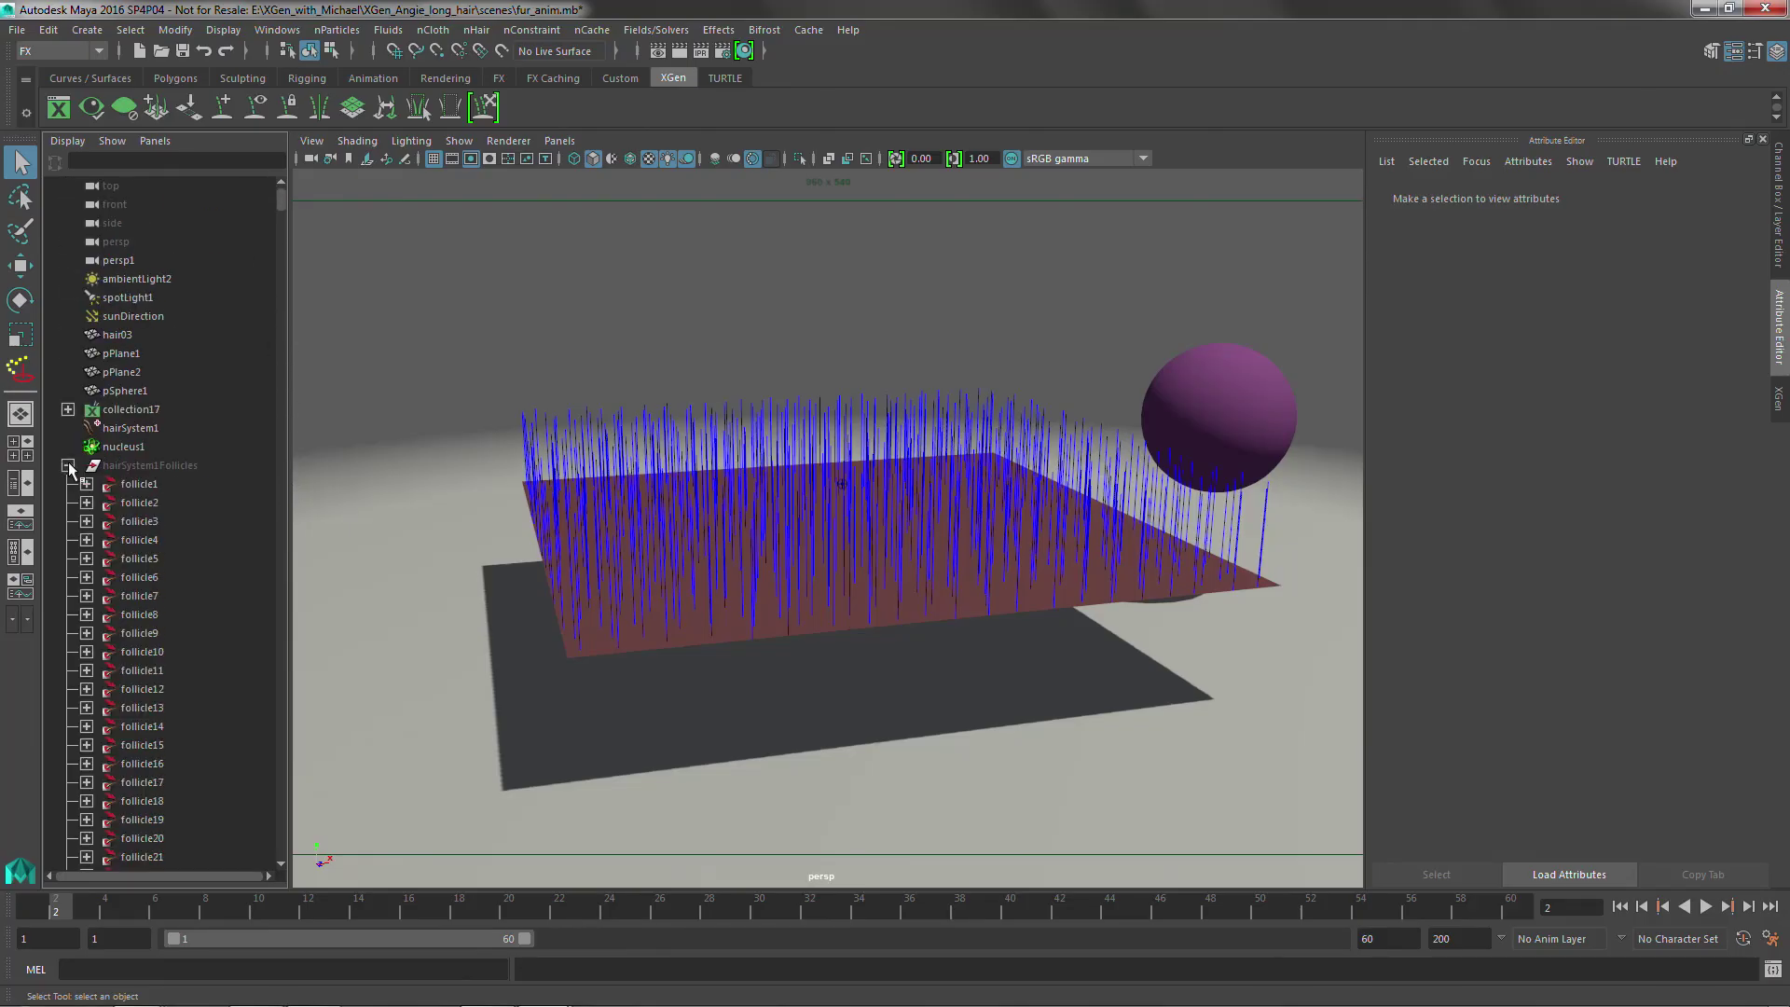
Step: Set hairSystem1's Start Curve Attract to 0.1, Damp to 0.4 and Bend Resistance to 14.737
left_click(137, 430)
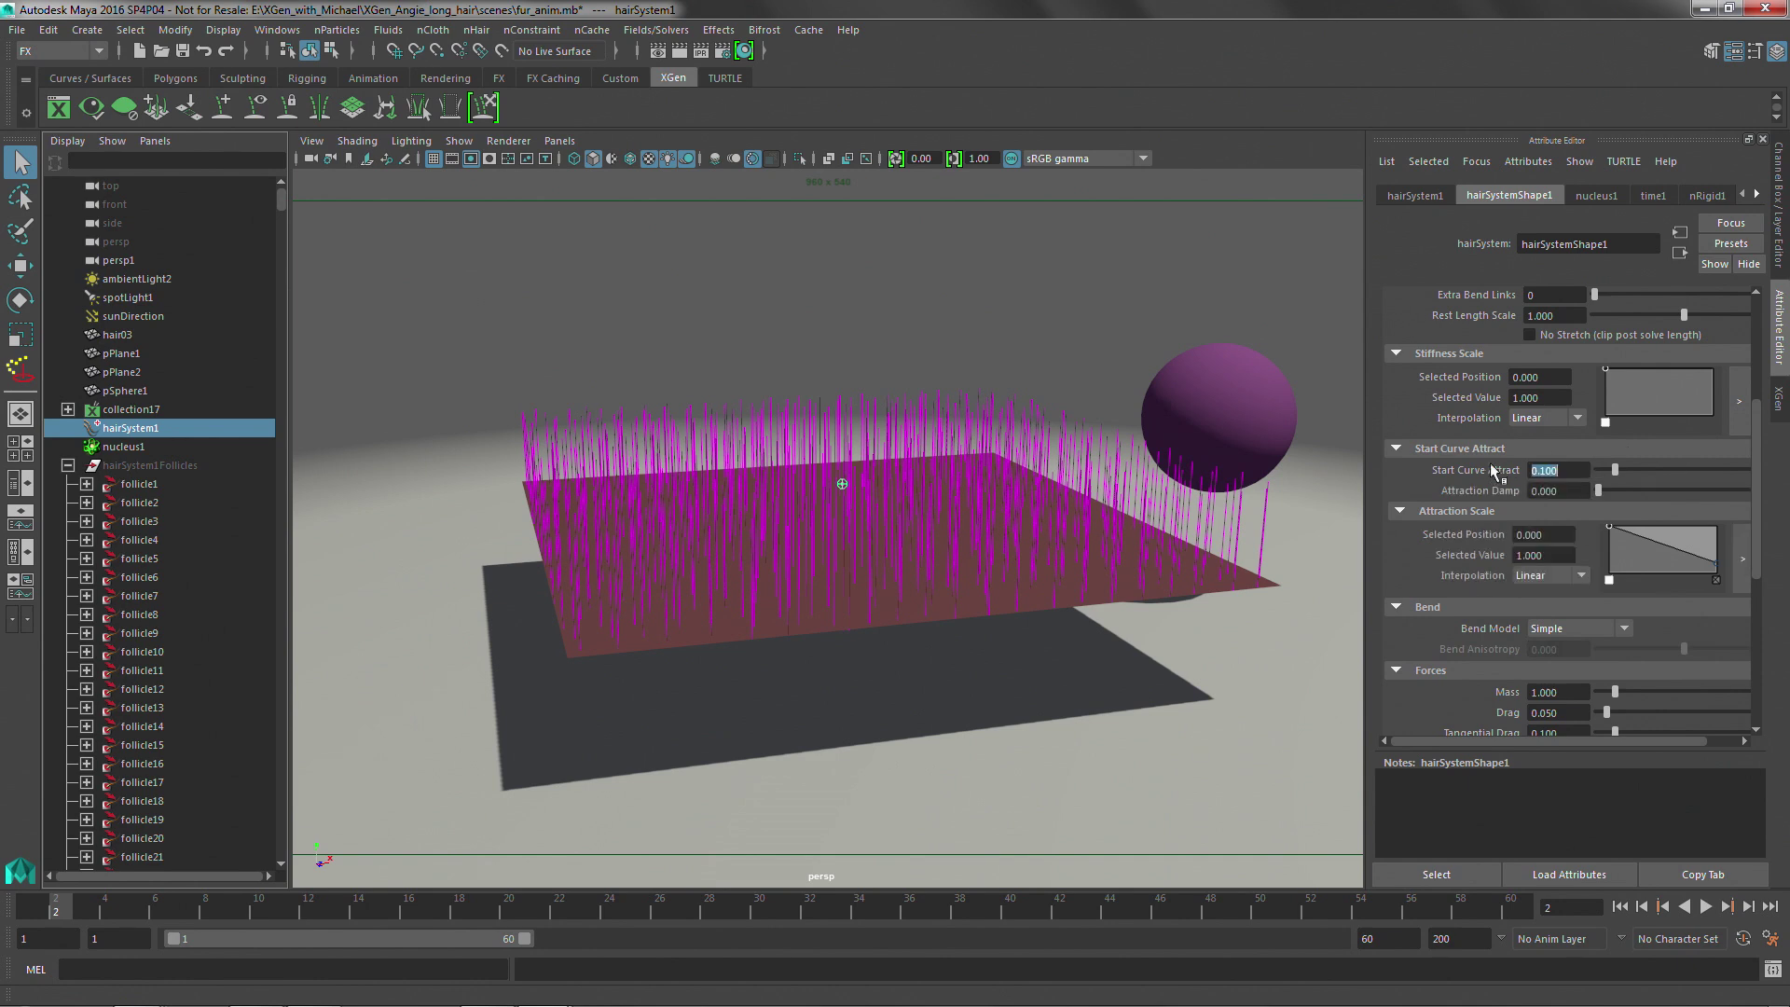
scroll(1620, 641, "down", 4)
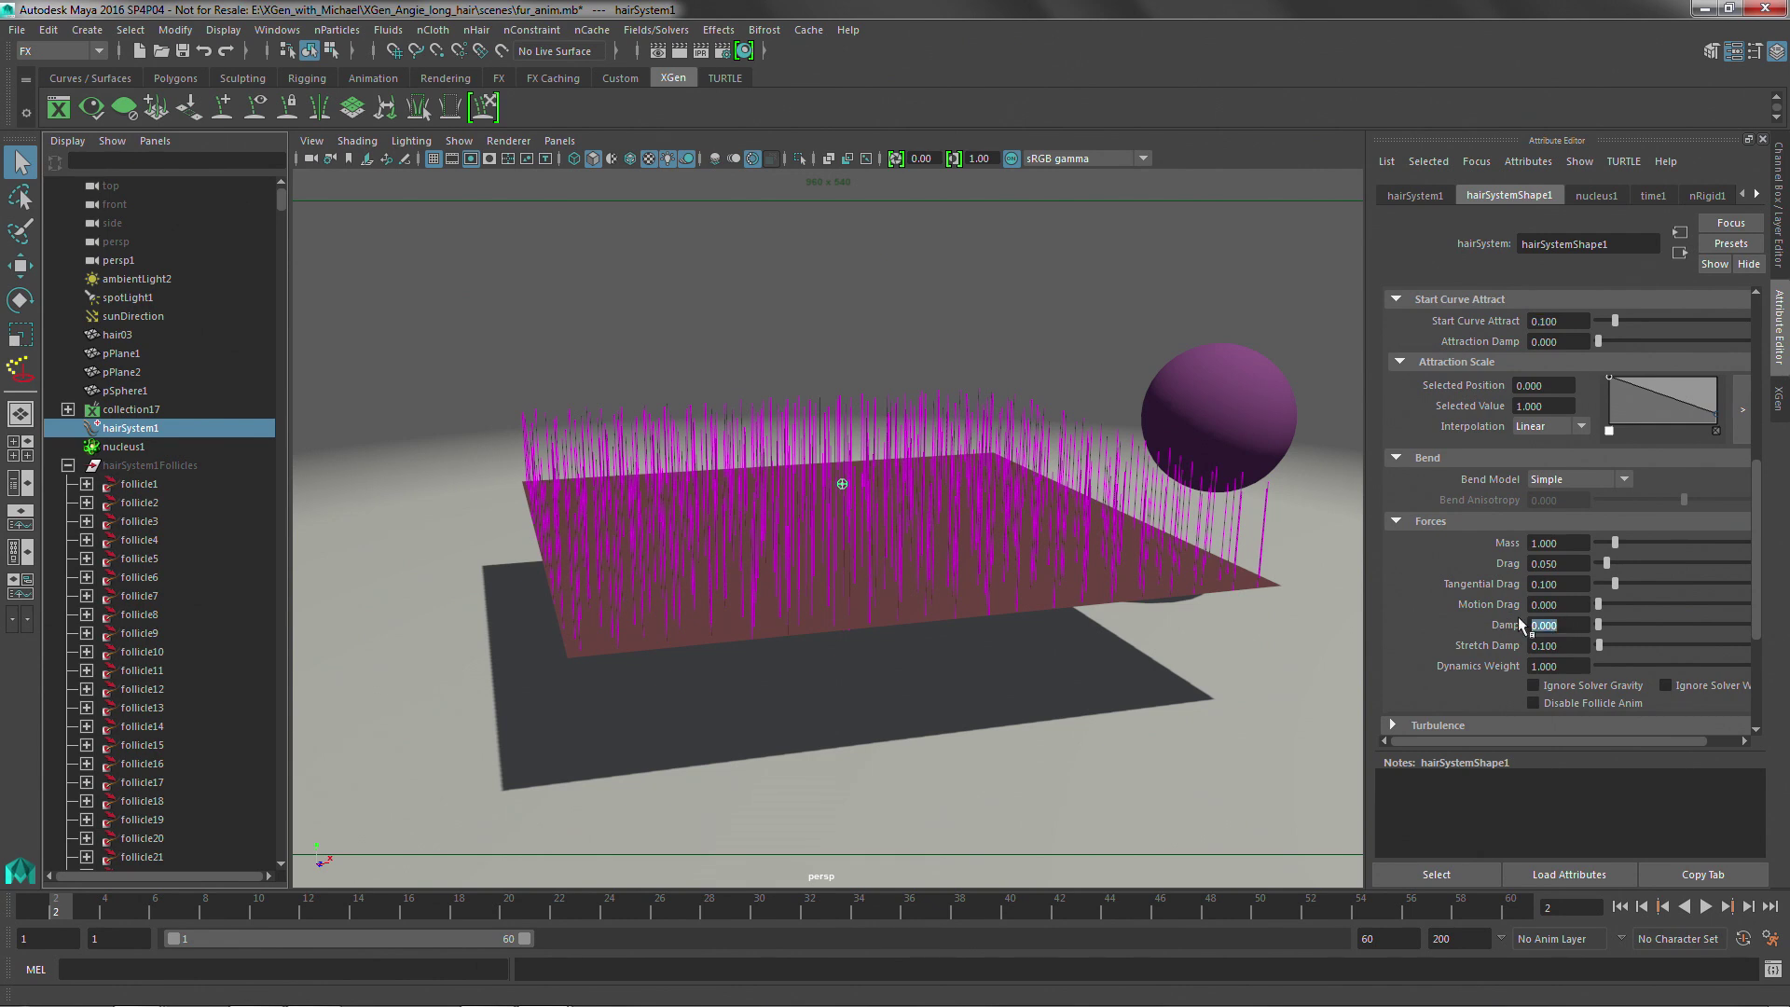
type("0.4")
key("Return")
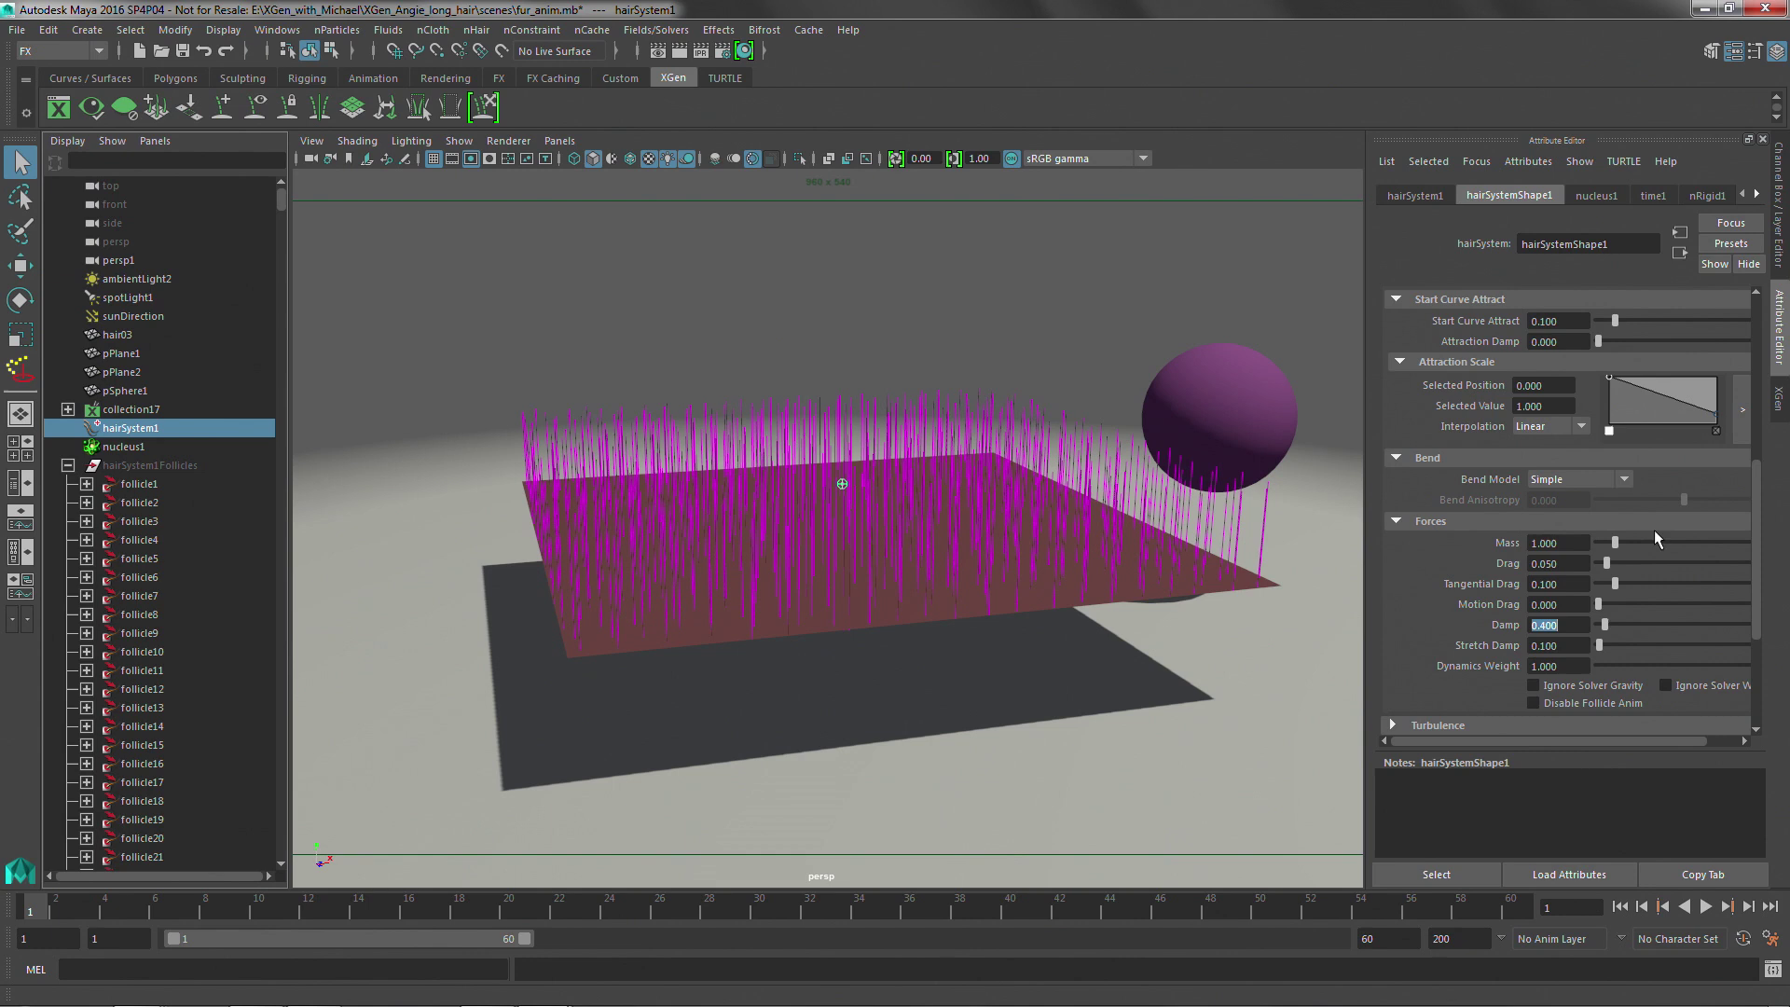
left_click_drag(1758, 587, 1730, 433)
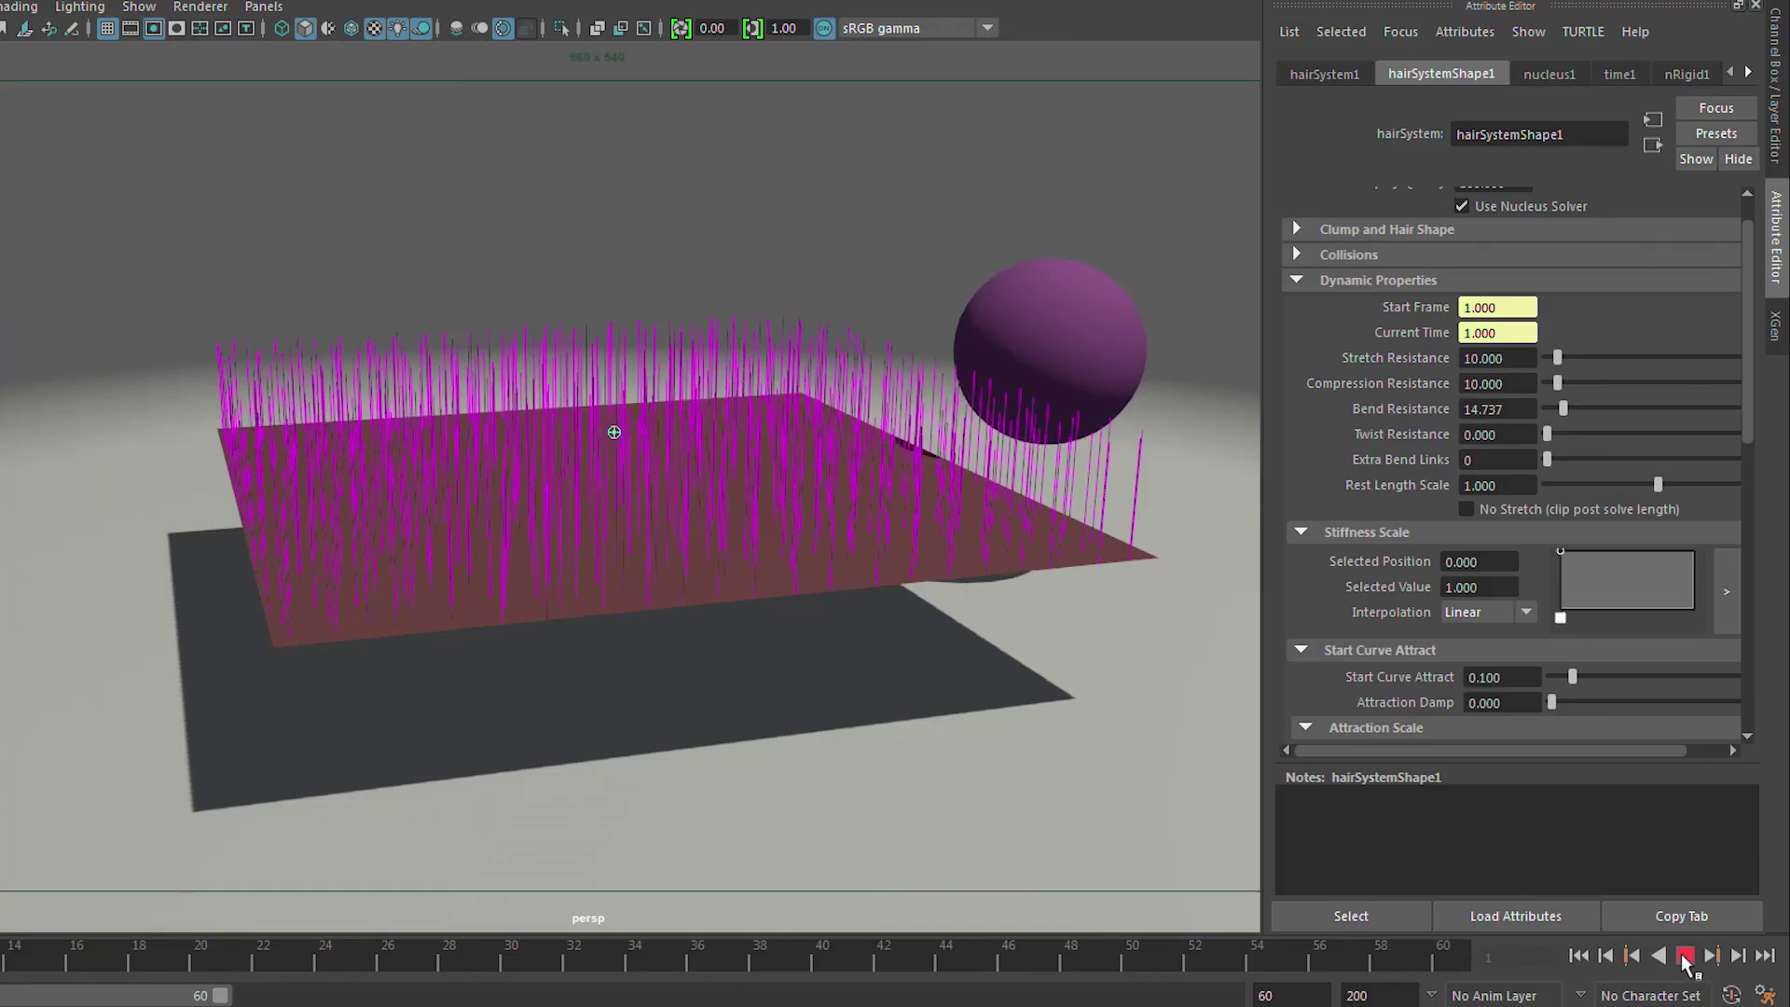
Step: Play the hair simulation to frame 29 and update the XGen grass preview around the sphere
left_click(1685, 955)
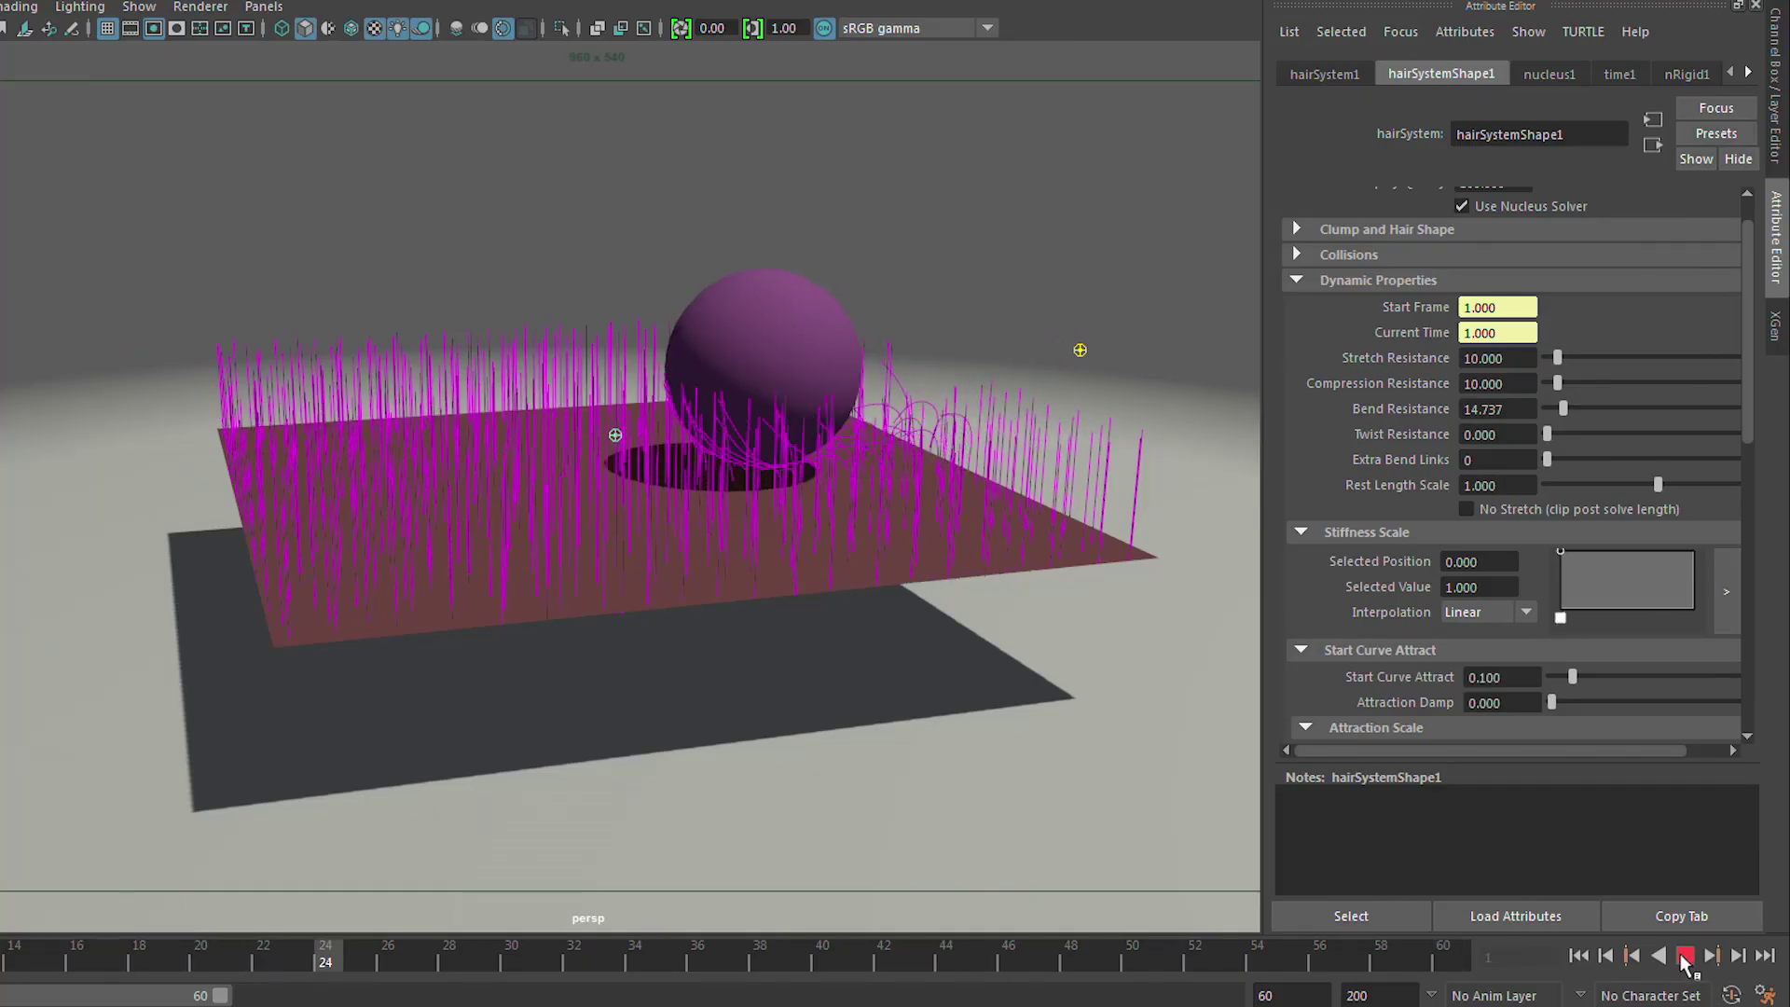
left_click_drag(900, 294, 1223, 135, "alt")
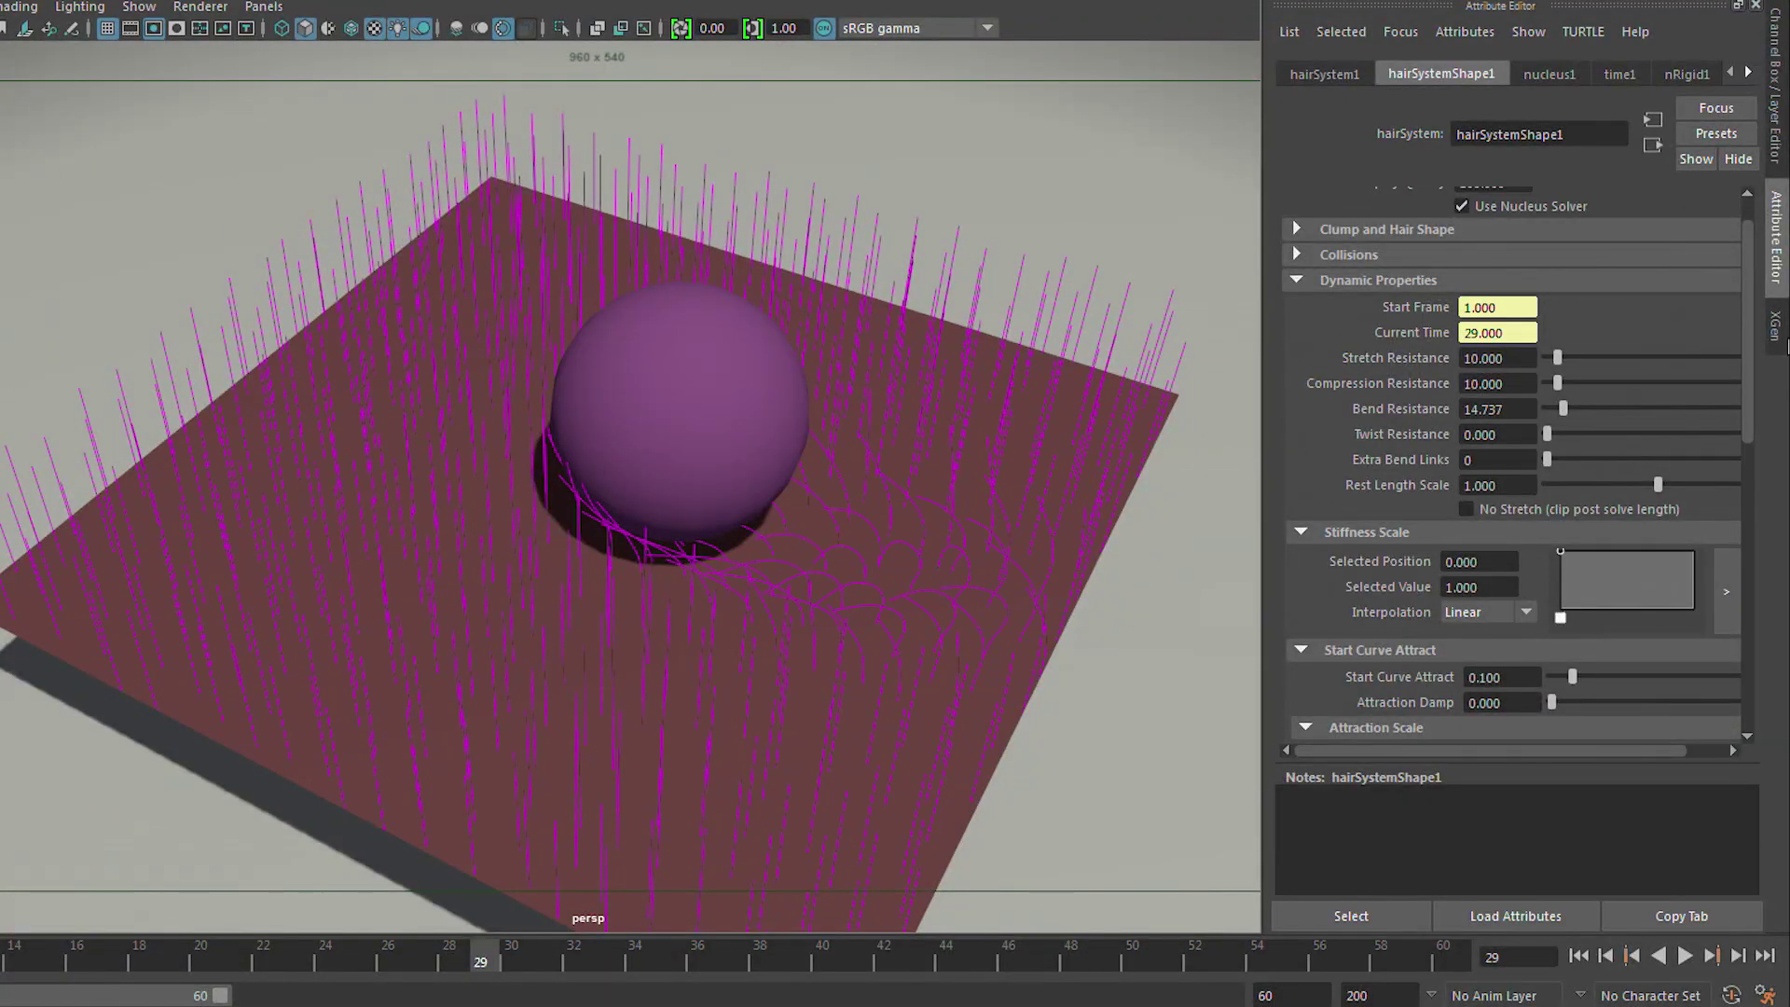
left_click(1775, 329)
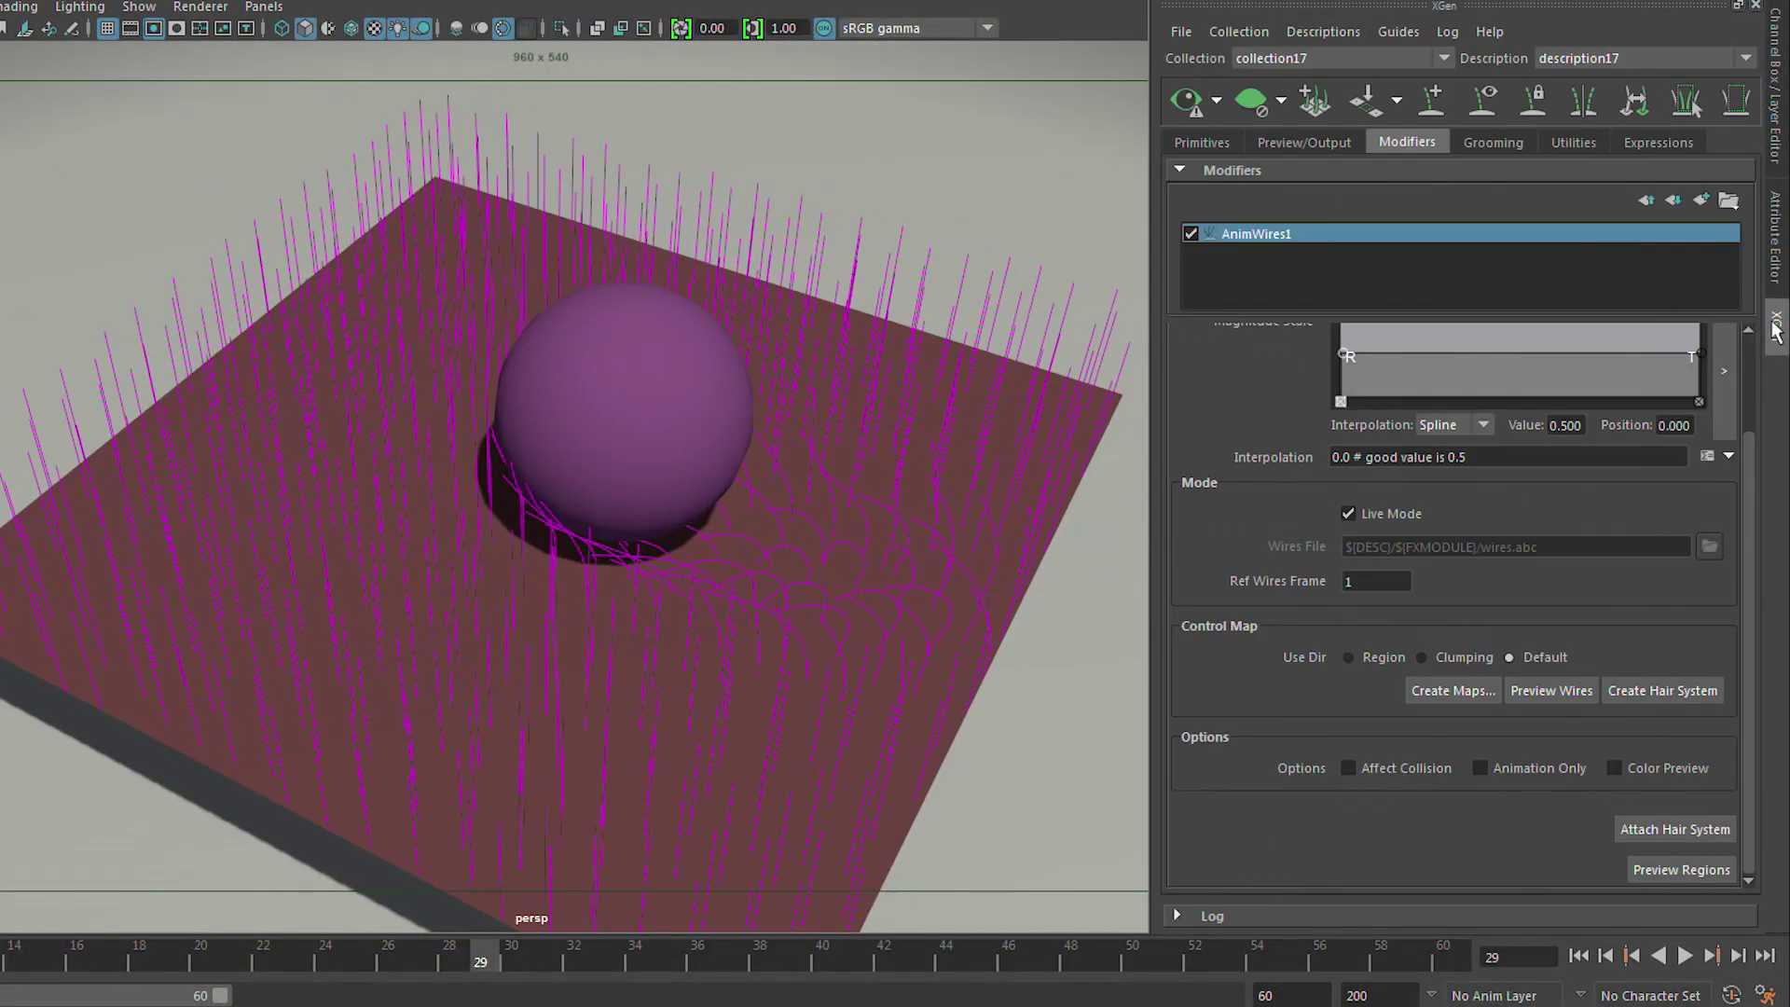
left_click(1187, 108)
left_click_drag(863, 180, 551, 288, "alt")
right_click_drag(551, 288, 759, 286, "alt")
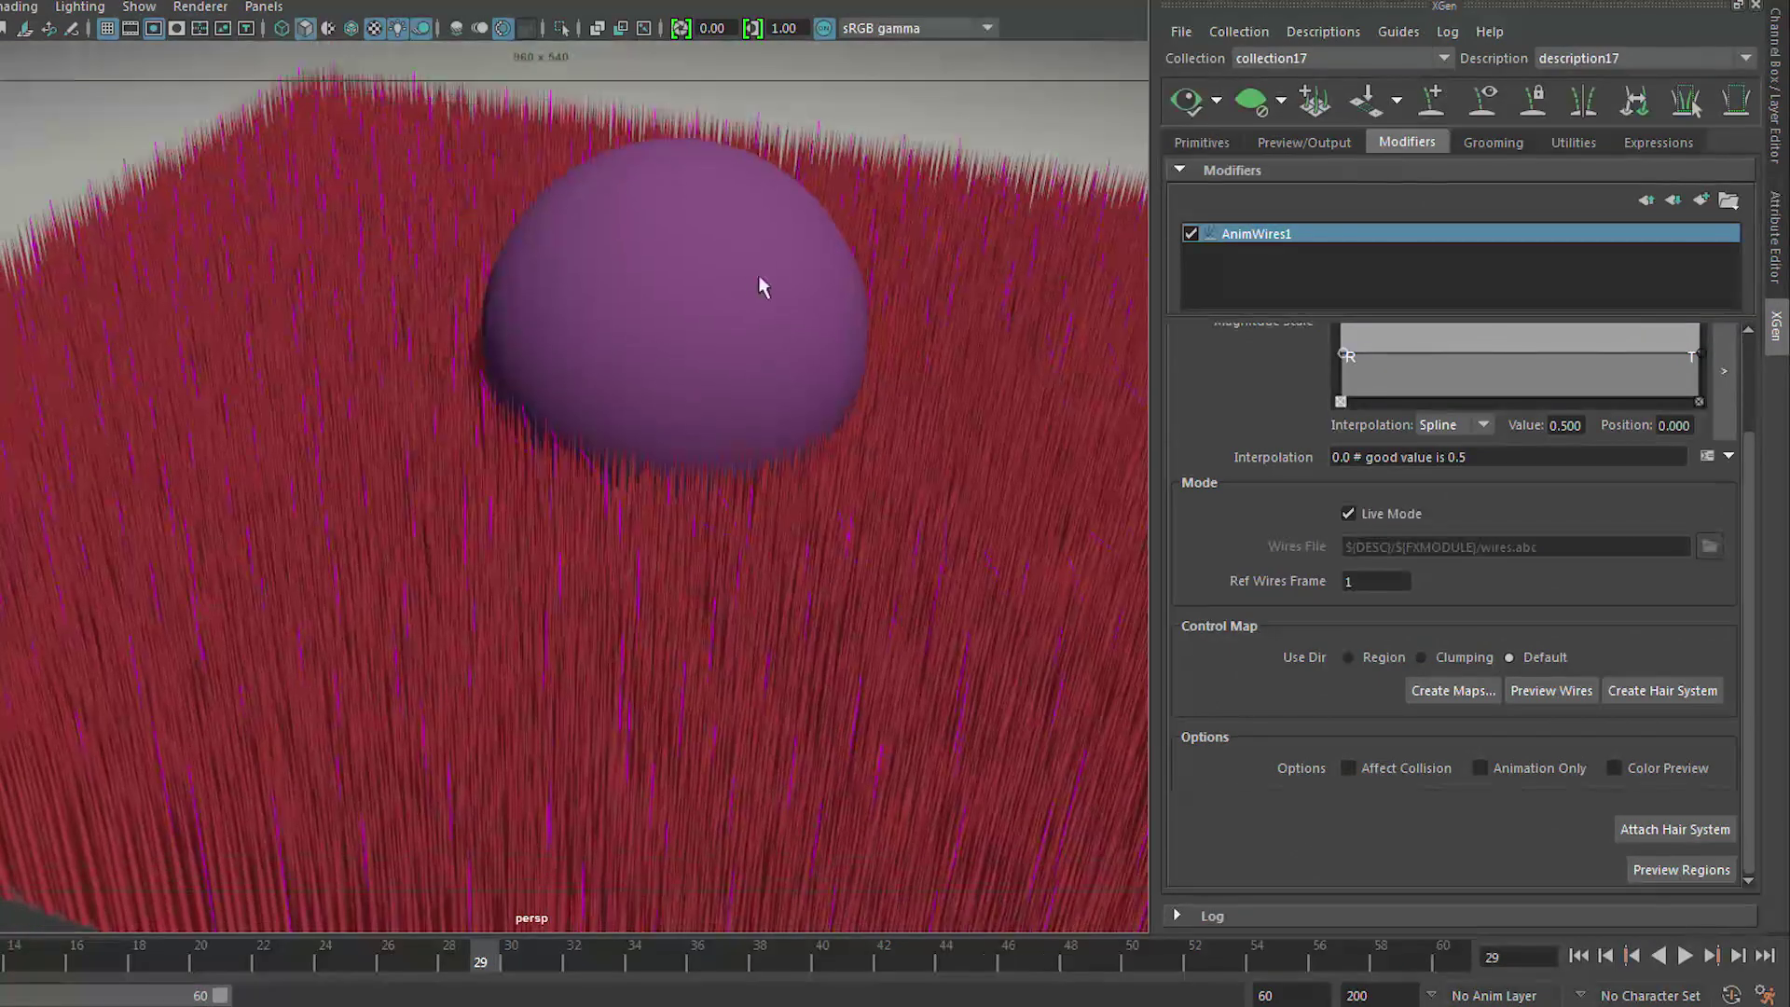
left_click_drag(799, 332, 637, 291, "alt")
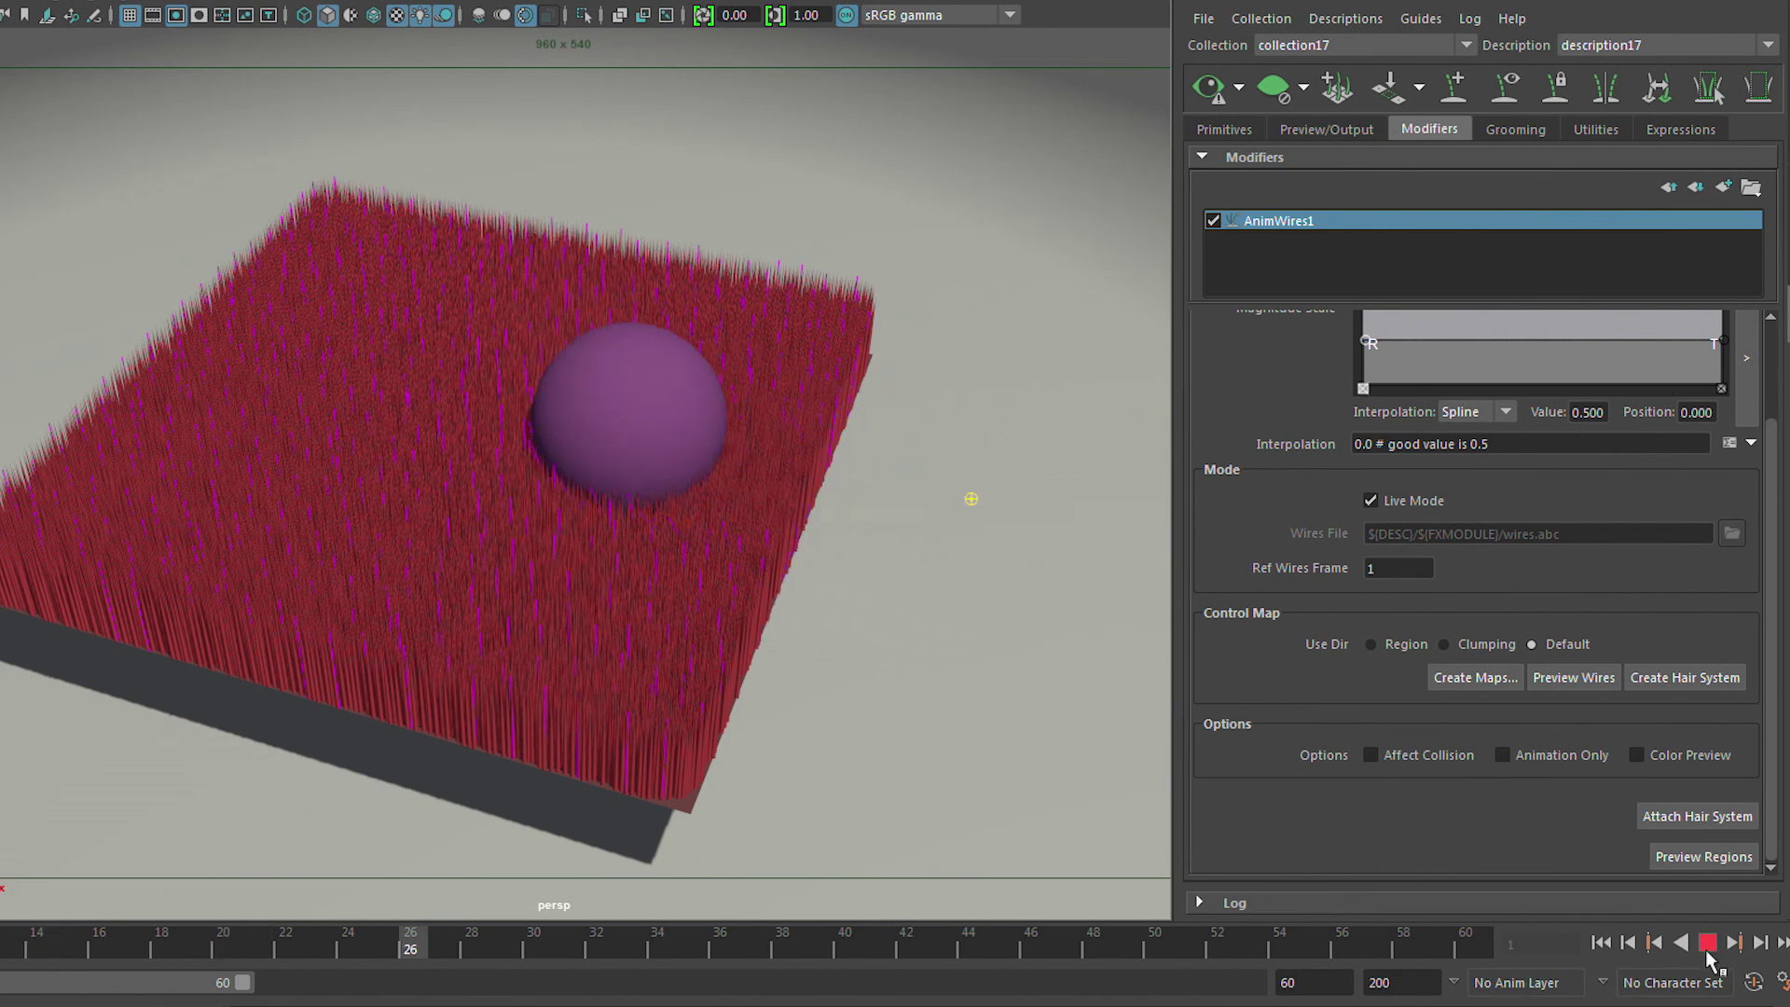
Step: Play the simulation with the grass preview to frame 28 and examine the flattened blades behind the sphere up close
left_click(1706, 943)
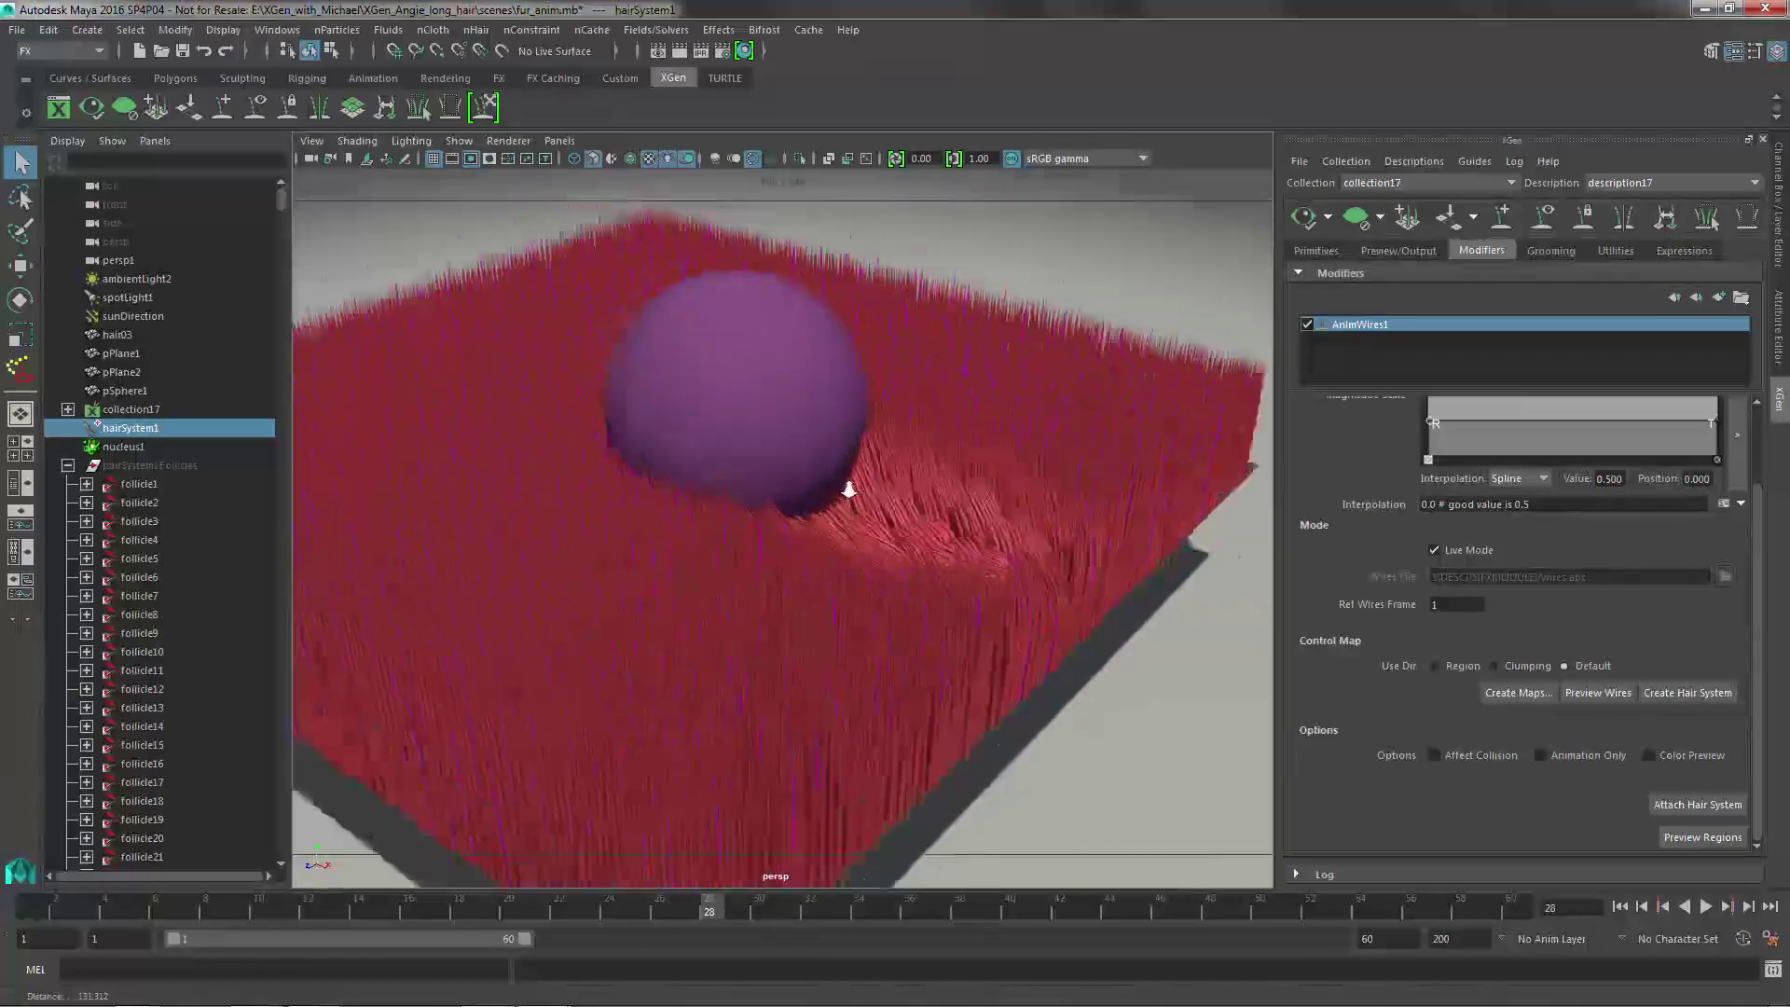
scroll(848, 488, "up", 3)
scroll(792, 512, "up", 2)
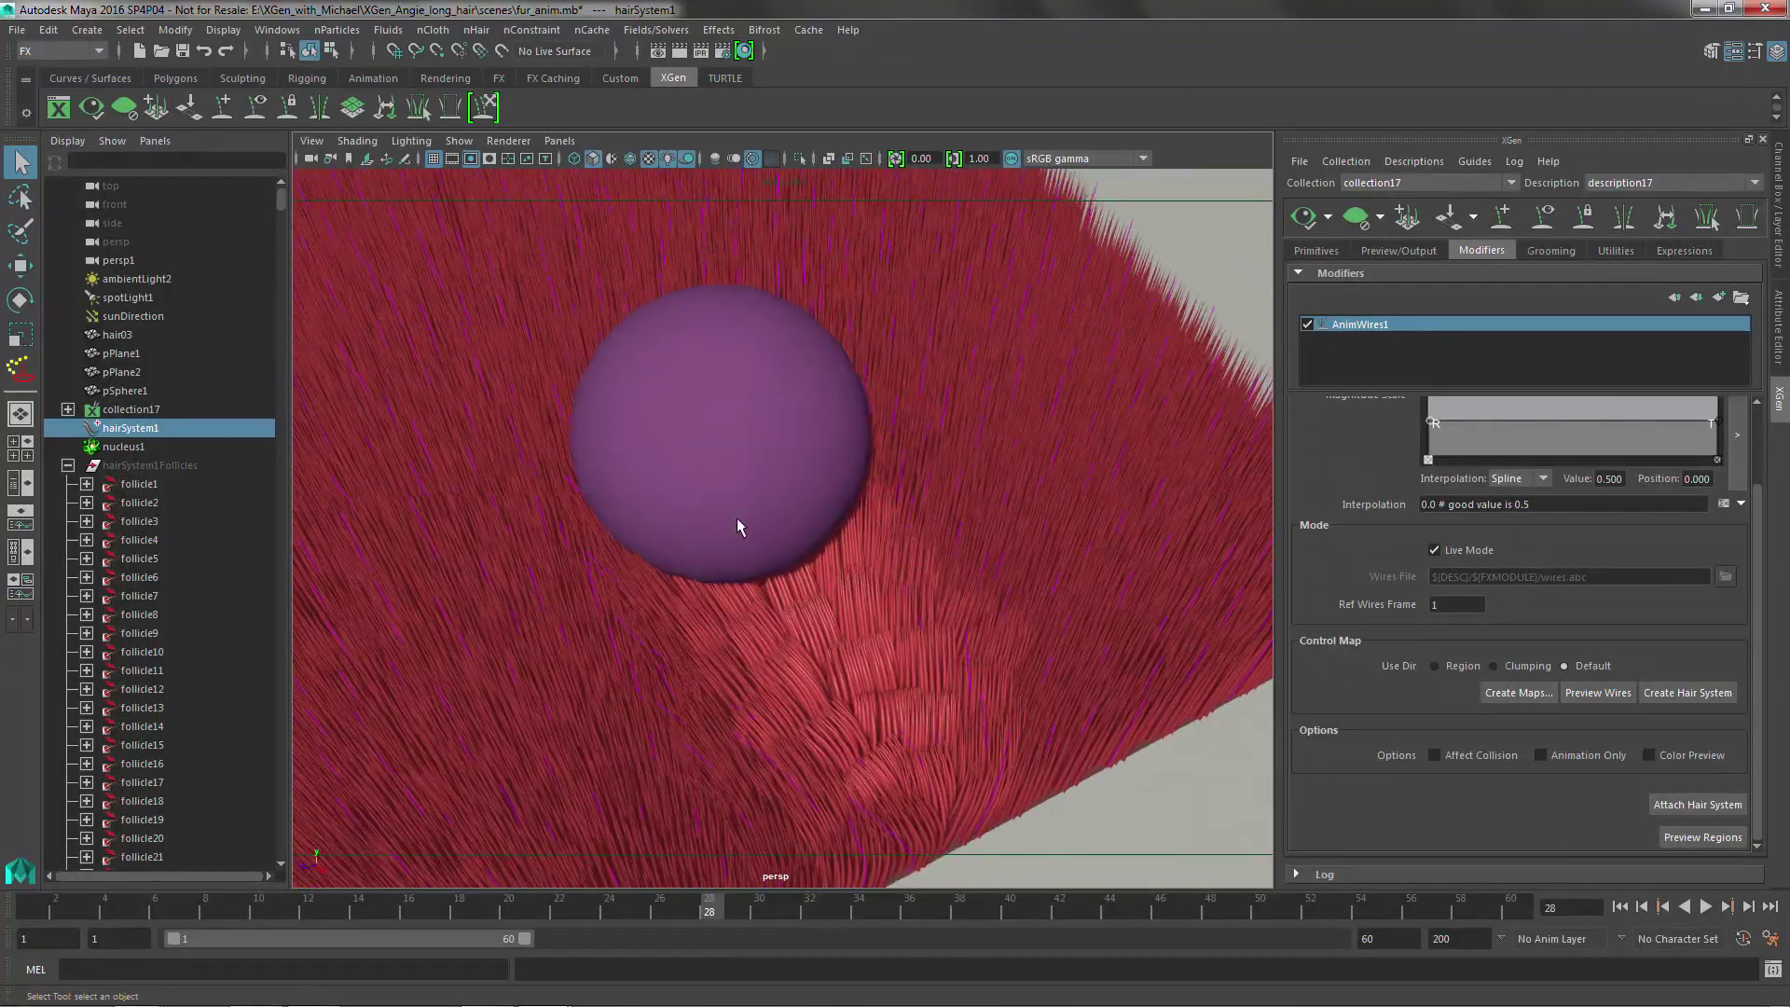
left_click_drag(736, 517, 783, 460, "alt")
scroll(865, 564, "up", 3)
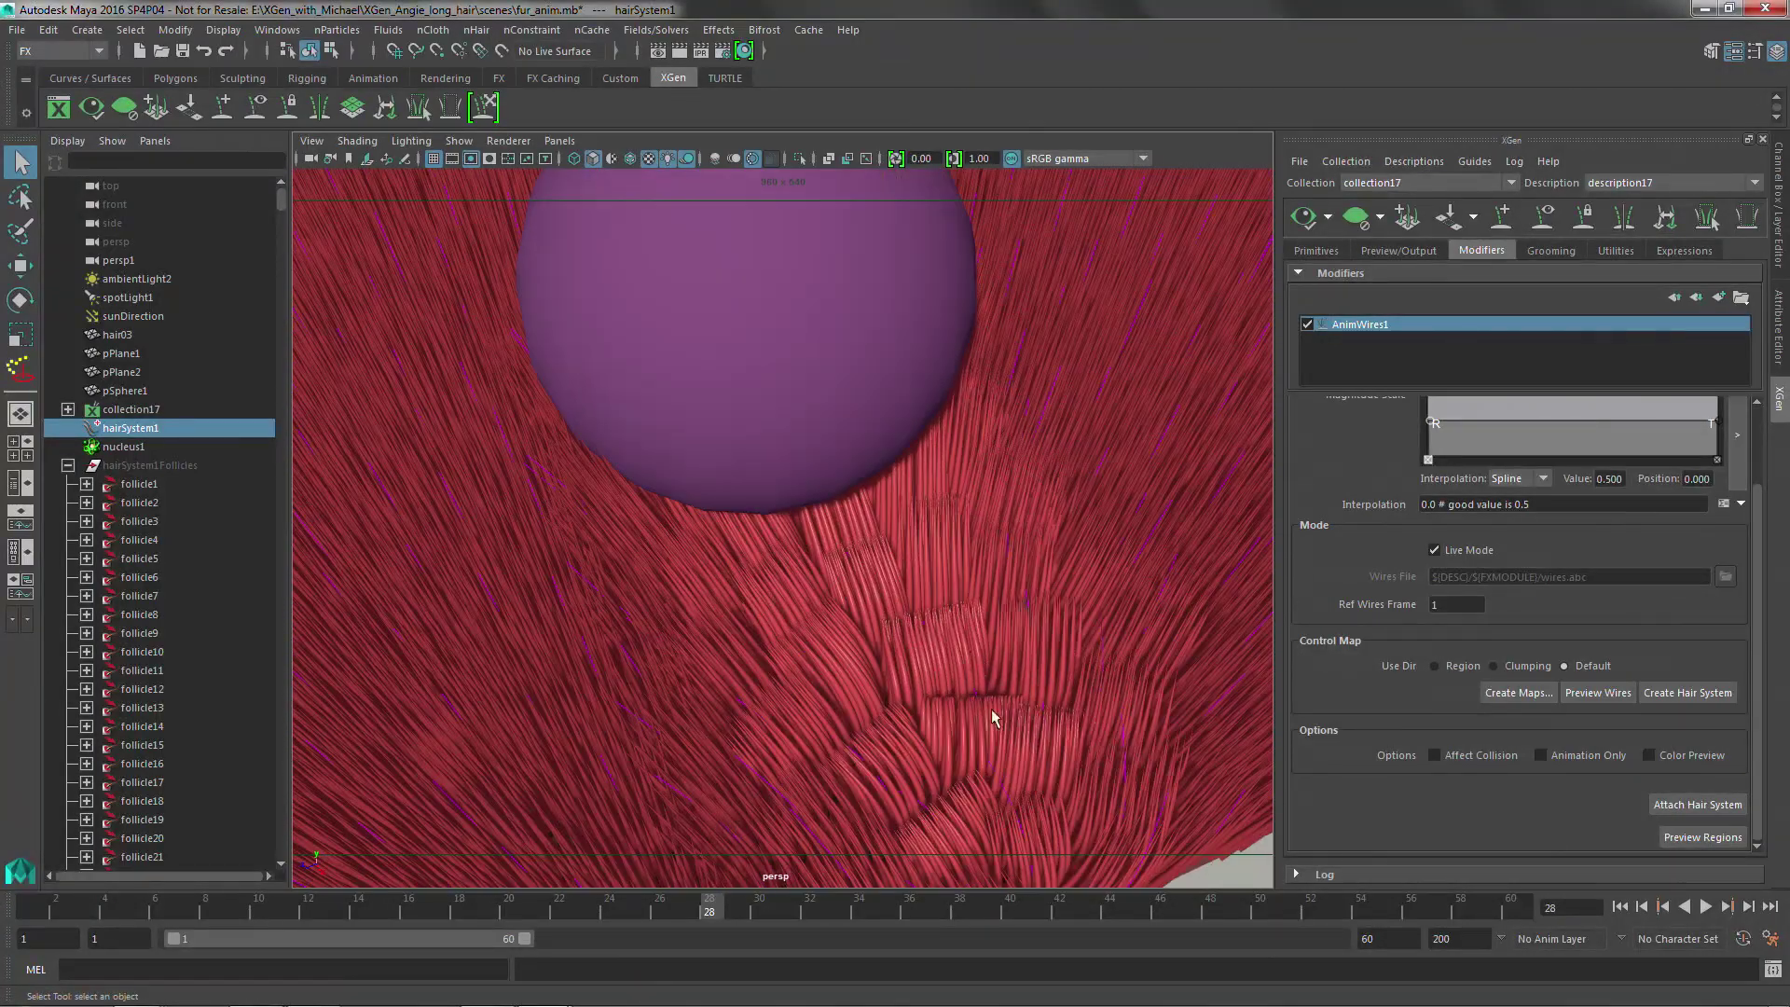
left_click_drag(846, 613, 886, 535, "alt")
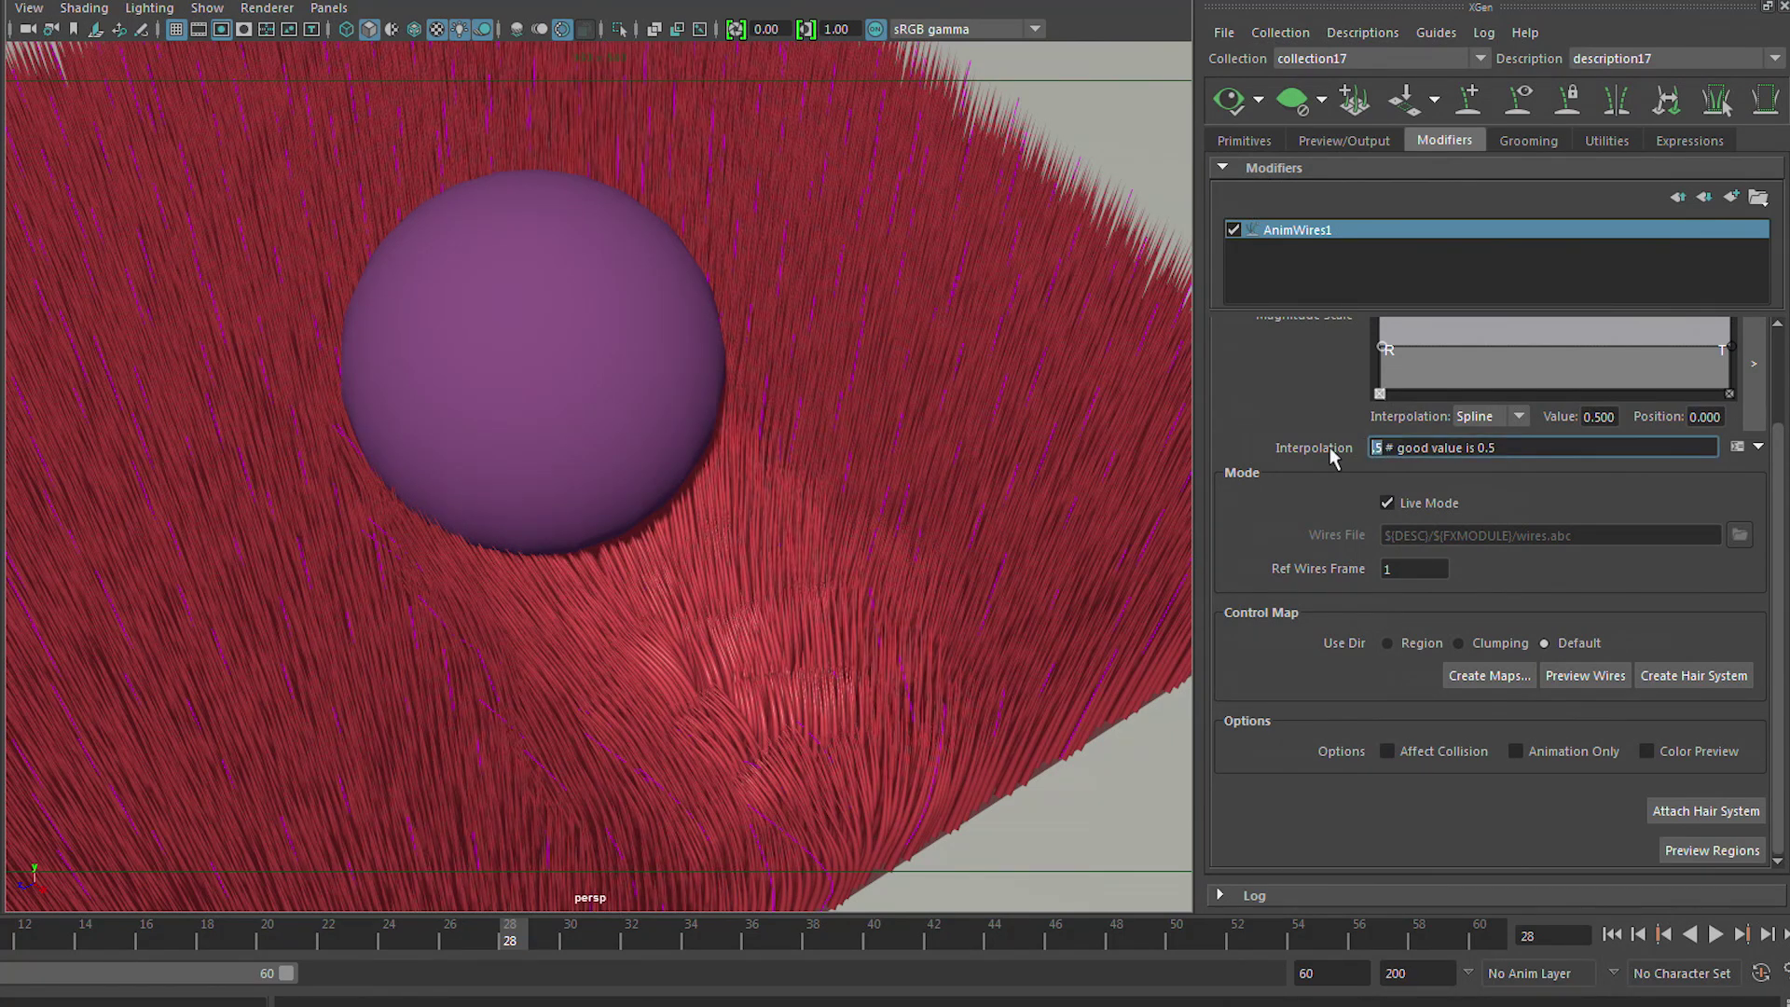
Step: Set the Anim Wires Interpolation to 1 and update the grass preview
type("1")
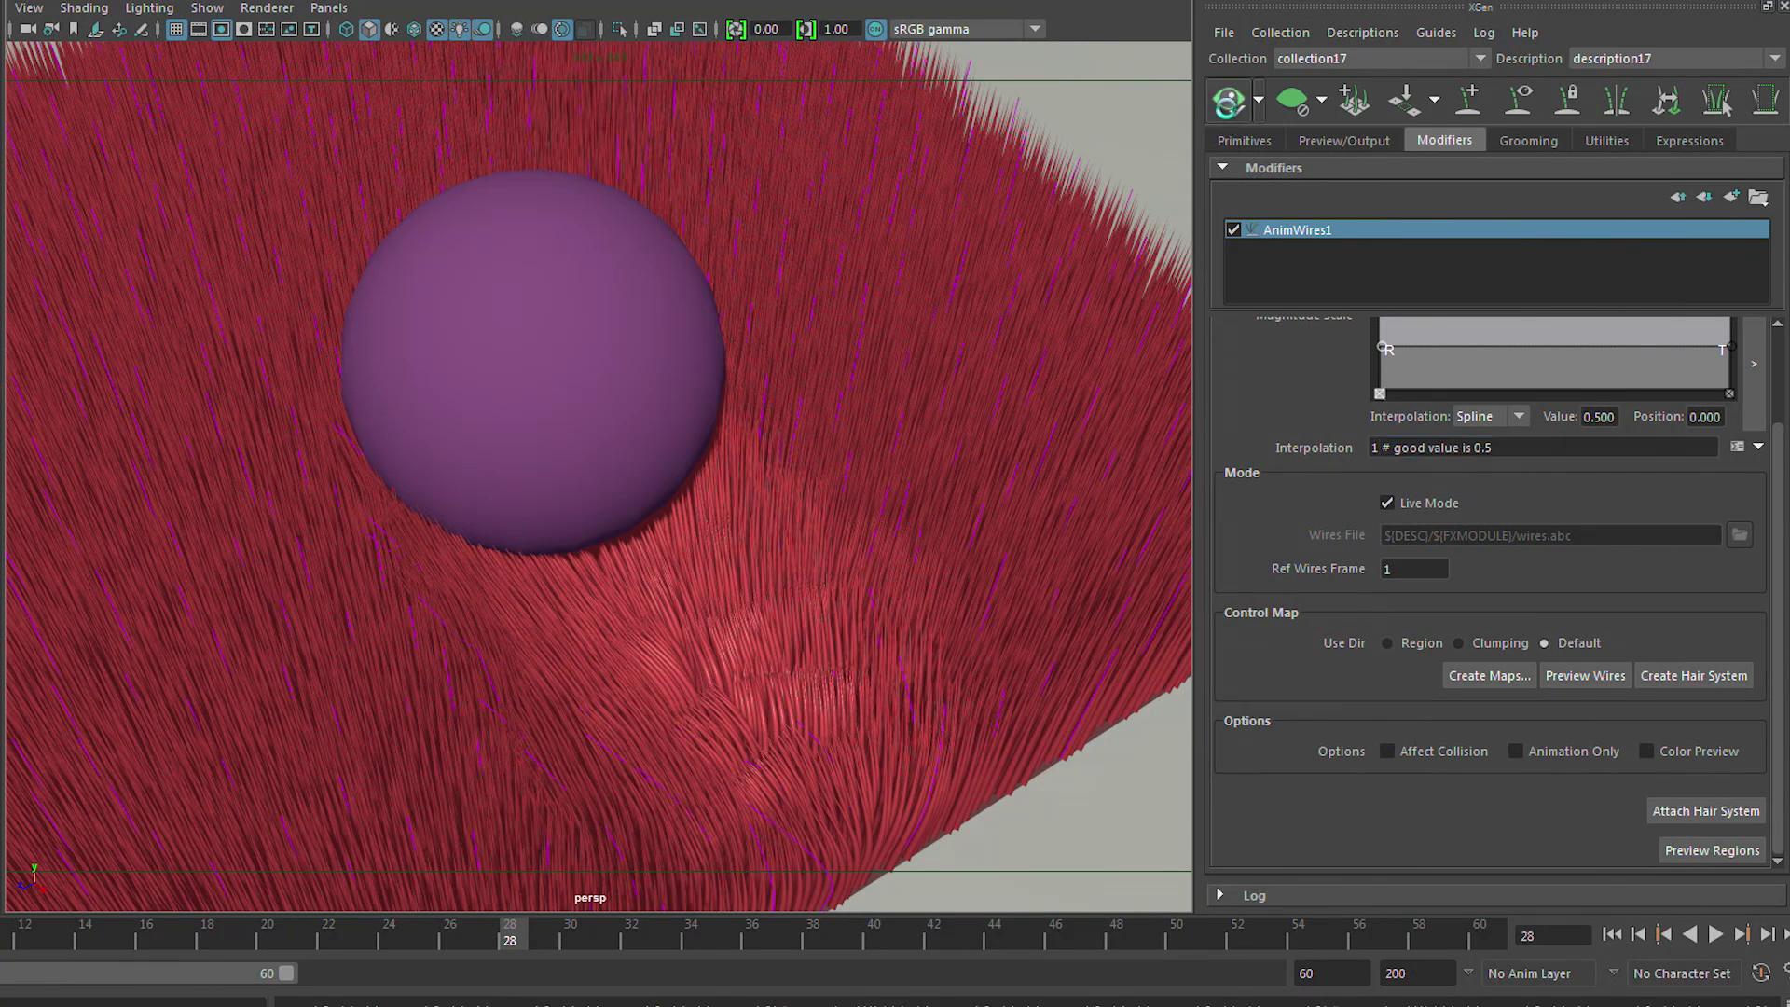
left_click(1228, 104)
left_click_drag(788, 570, 829, 566, "alt")
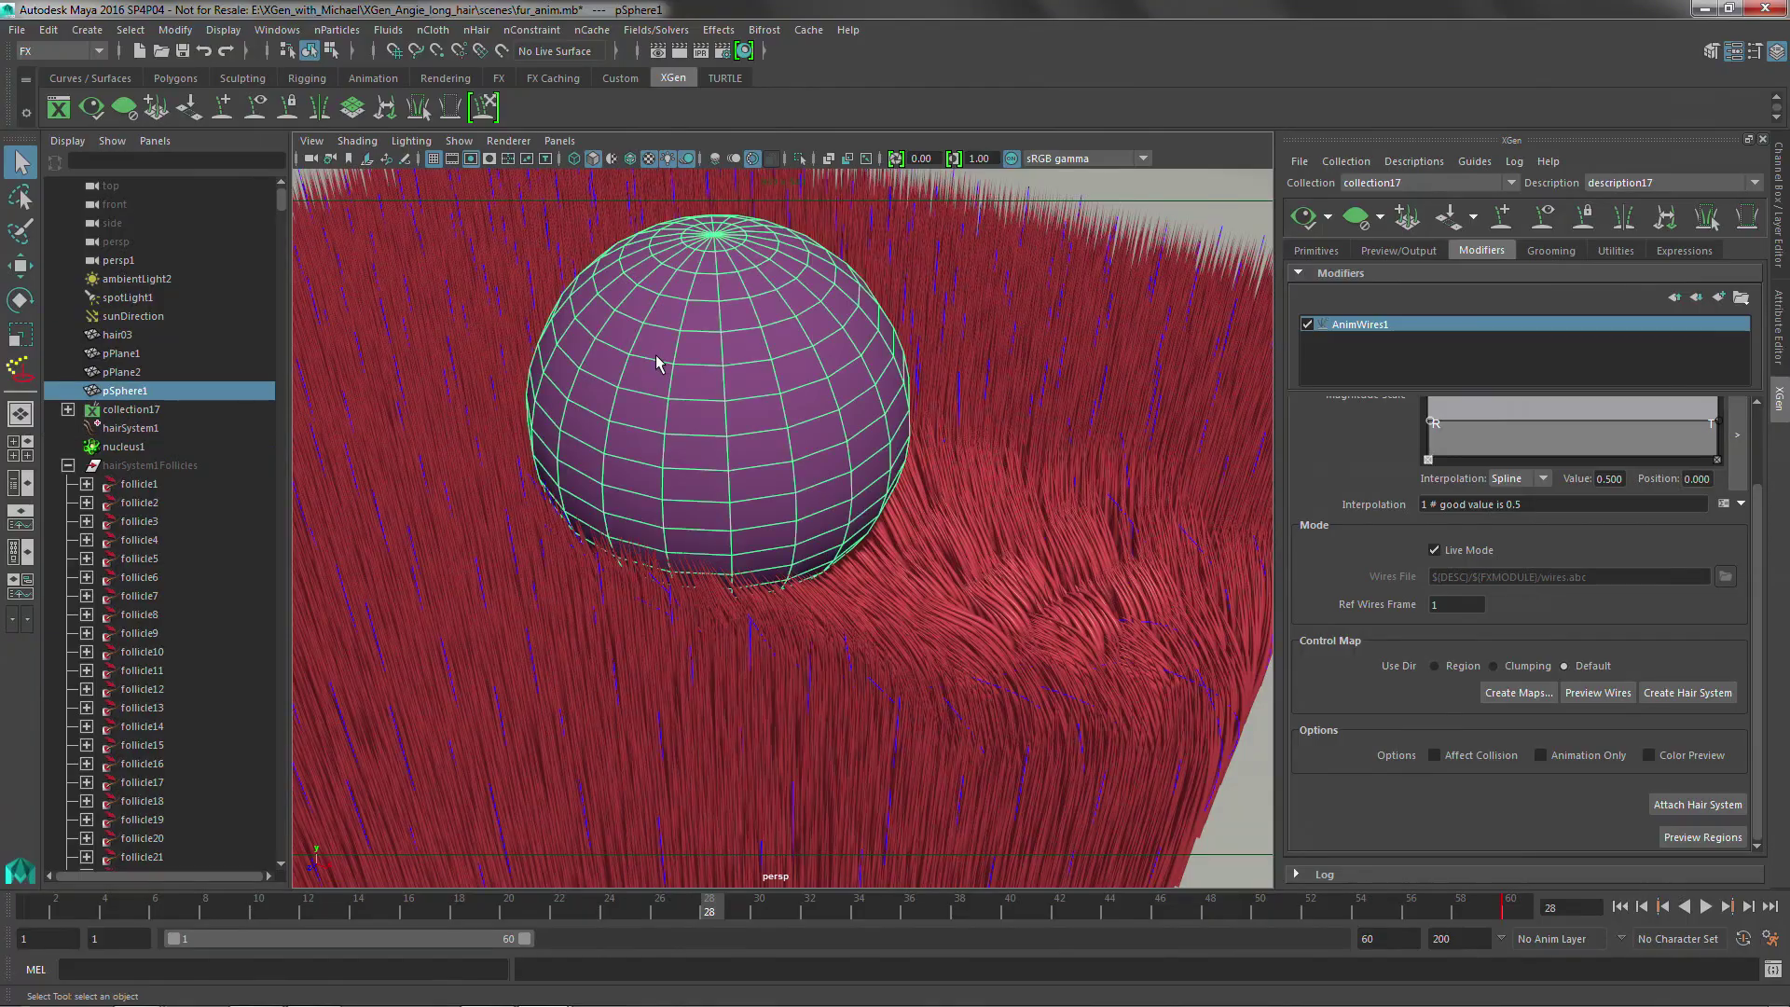
Step: Hide the sphere and add a Collision modifier to the grass description above the Anim Wires modifier
key("ctrl+h")
left_click_drag(623, 379, 781, 504, "alt")
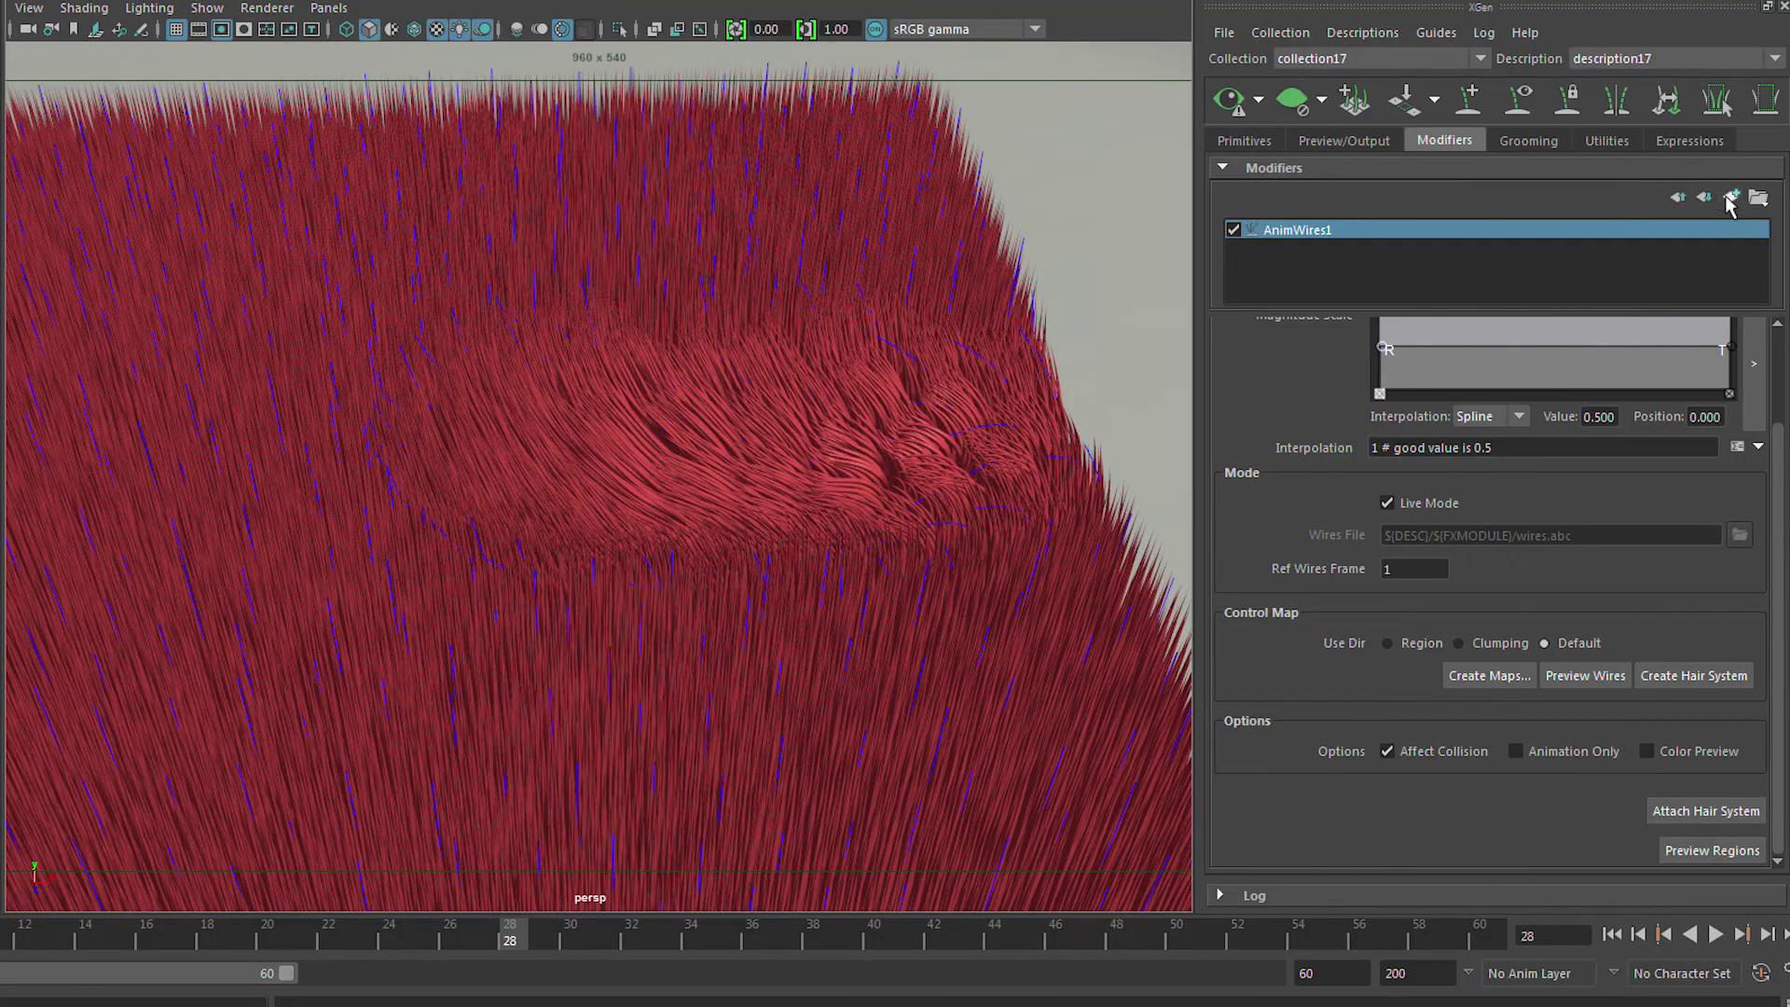
left_click(1730, 200)
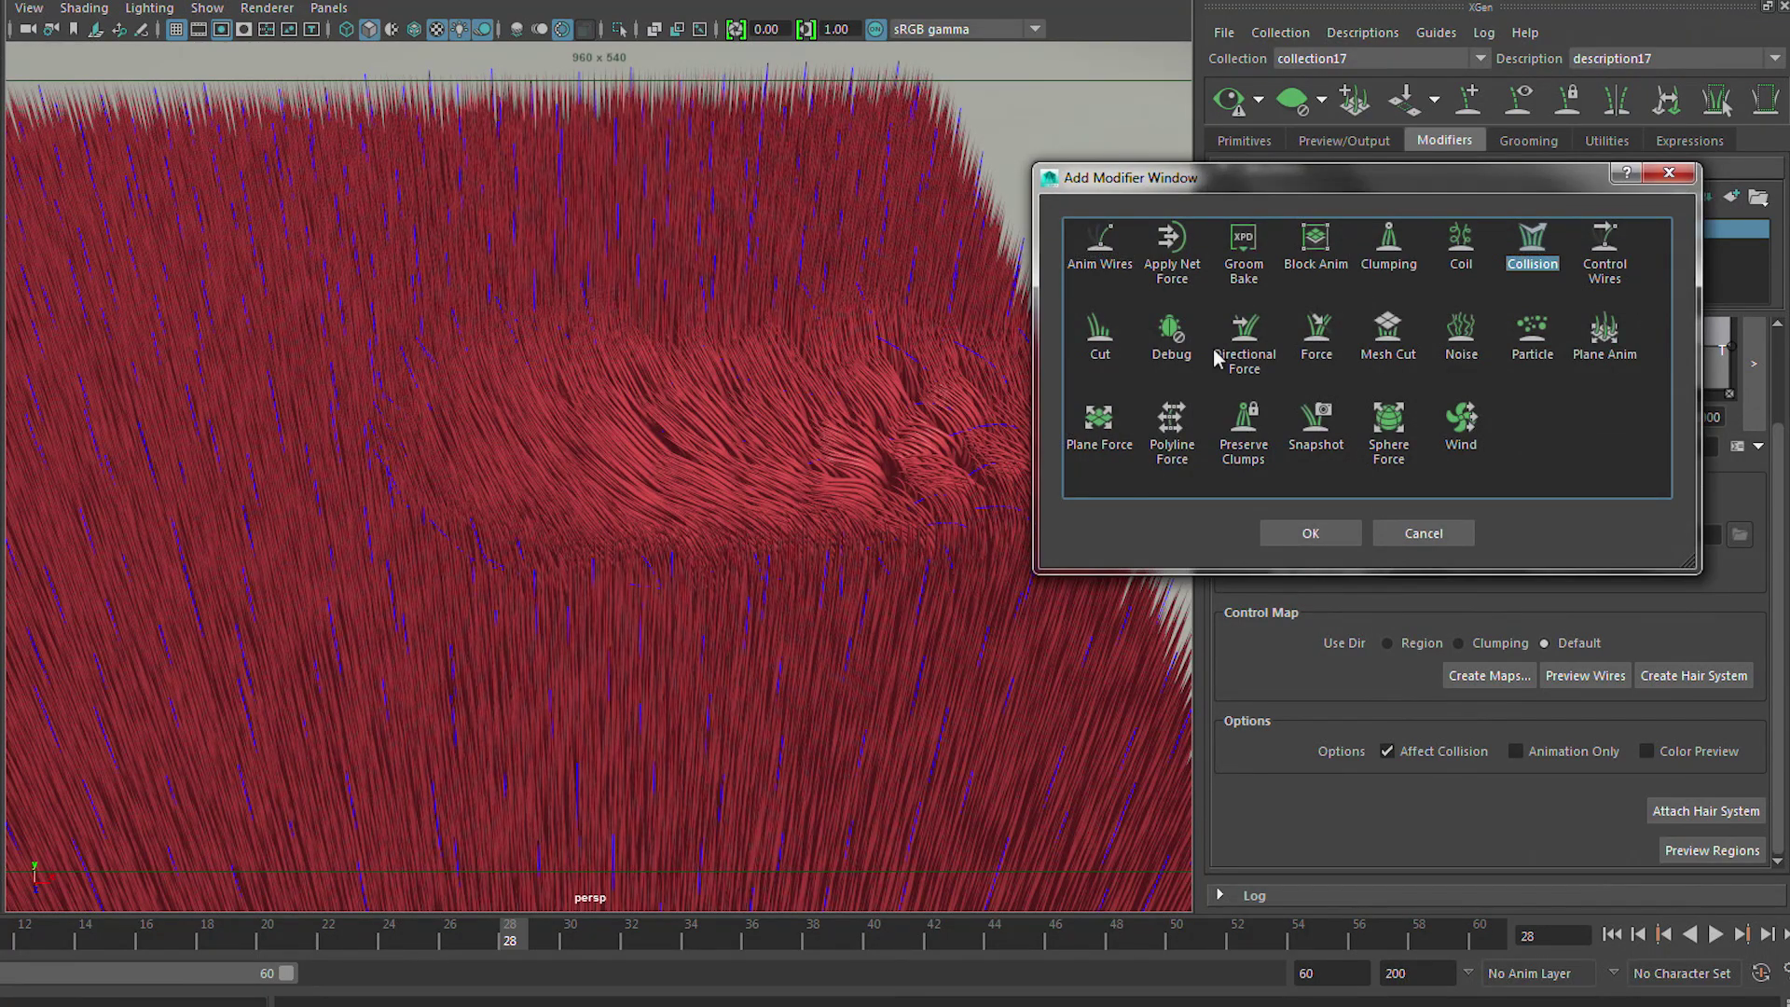
left_click(1309, 535)
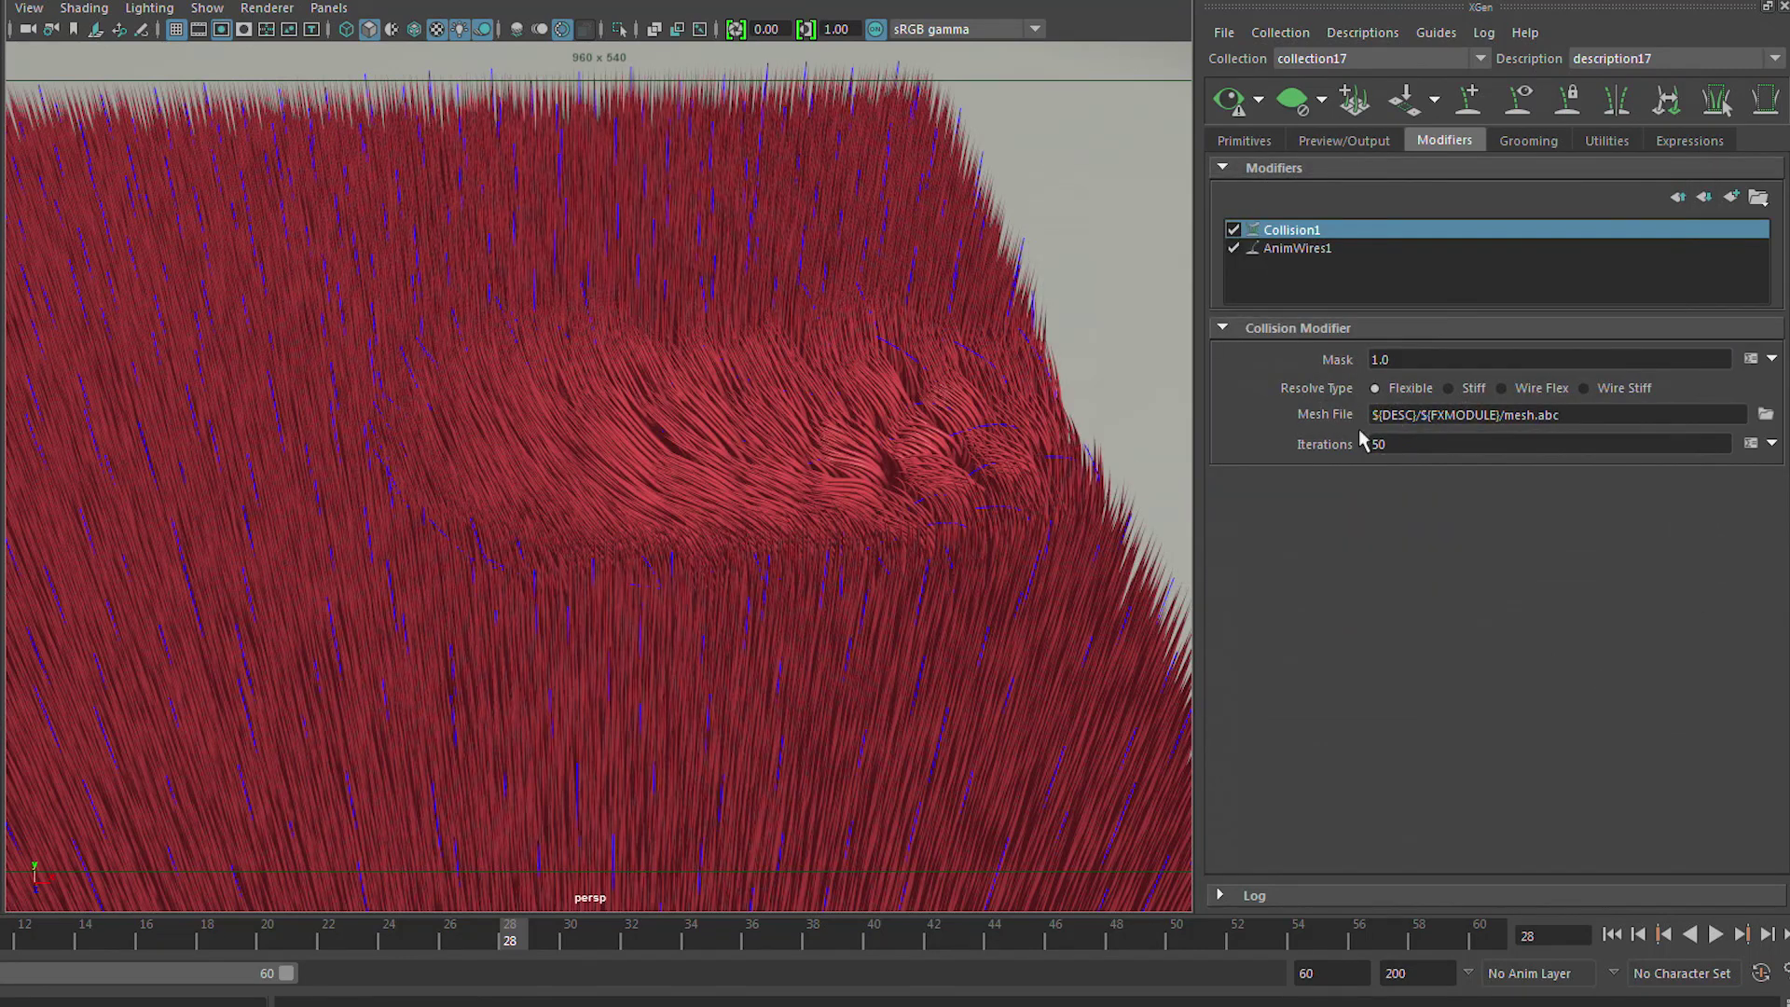
Step: Select the sphere, return to frame 1 and export it as an Alembic cache, overwriting ball.abc in the project's cache/alembic folder
left_click_drag(581, 370, 680, 412, "alt")
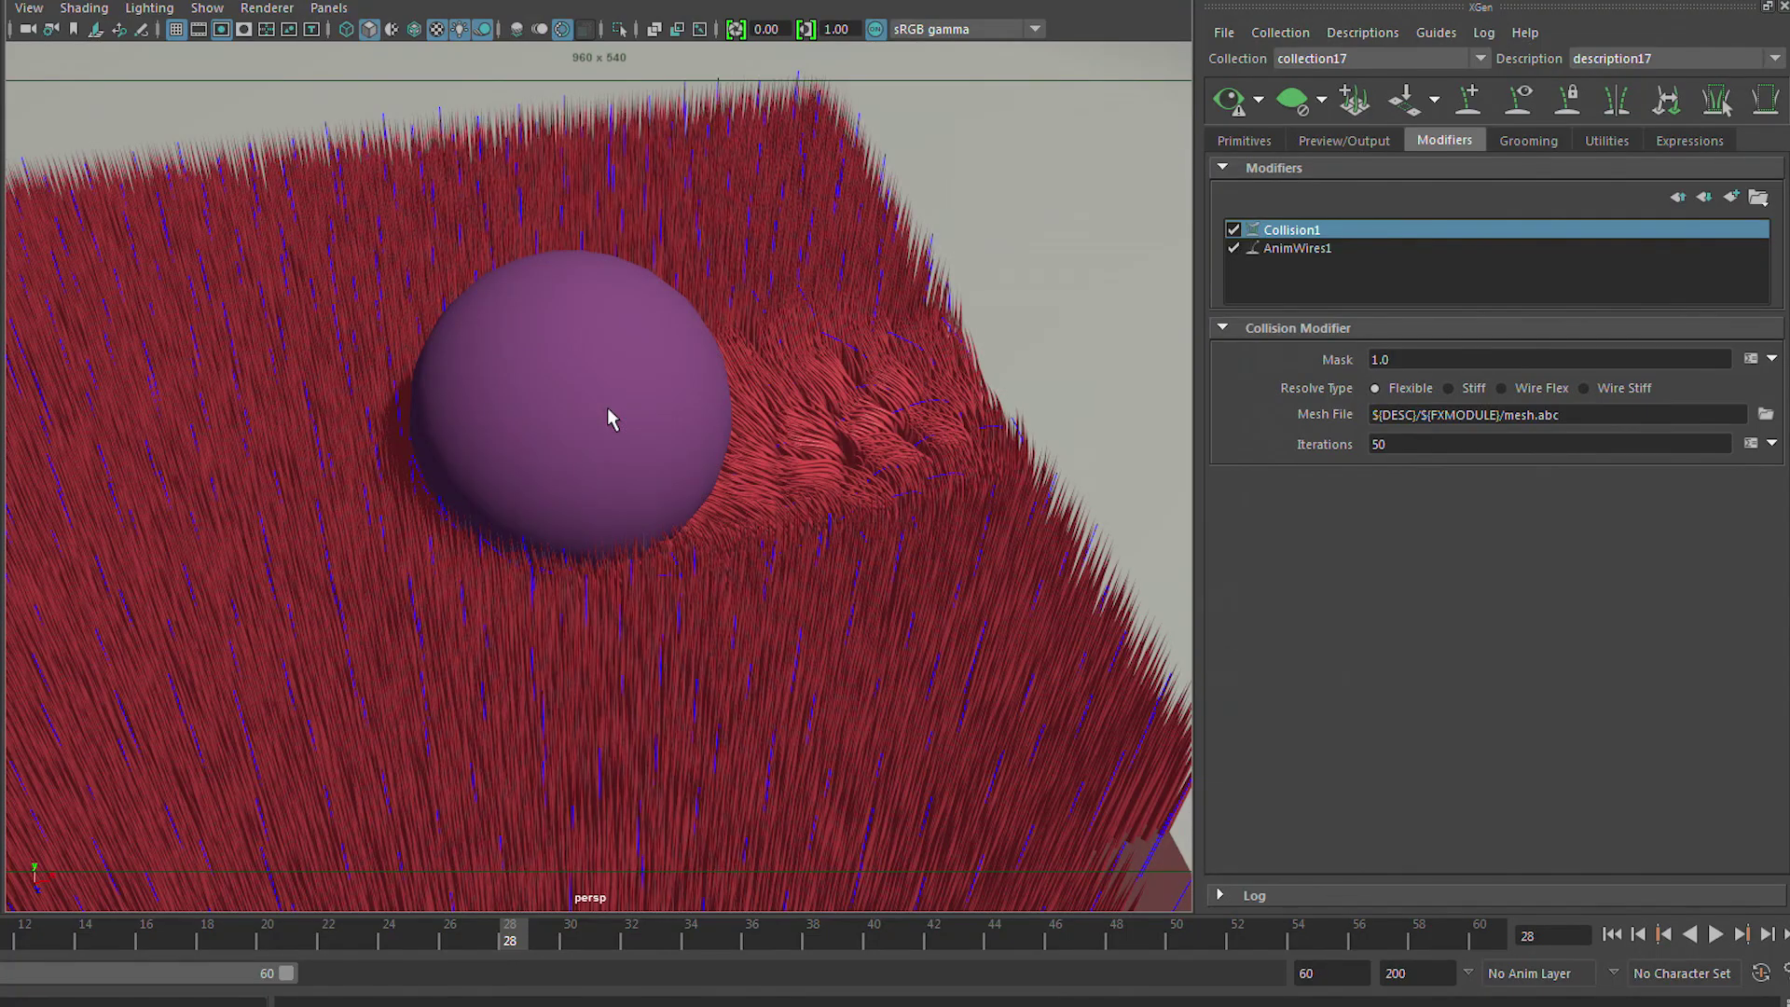
left_click(601, 406)
left_click_drag(550, 84, 1100, 615, "alt")
left_click(1611, 934)
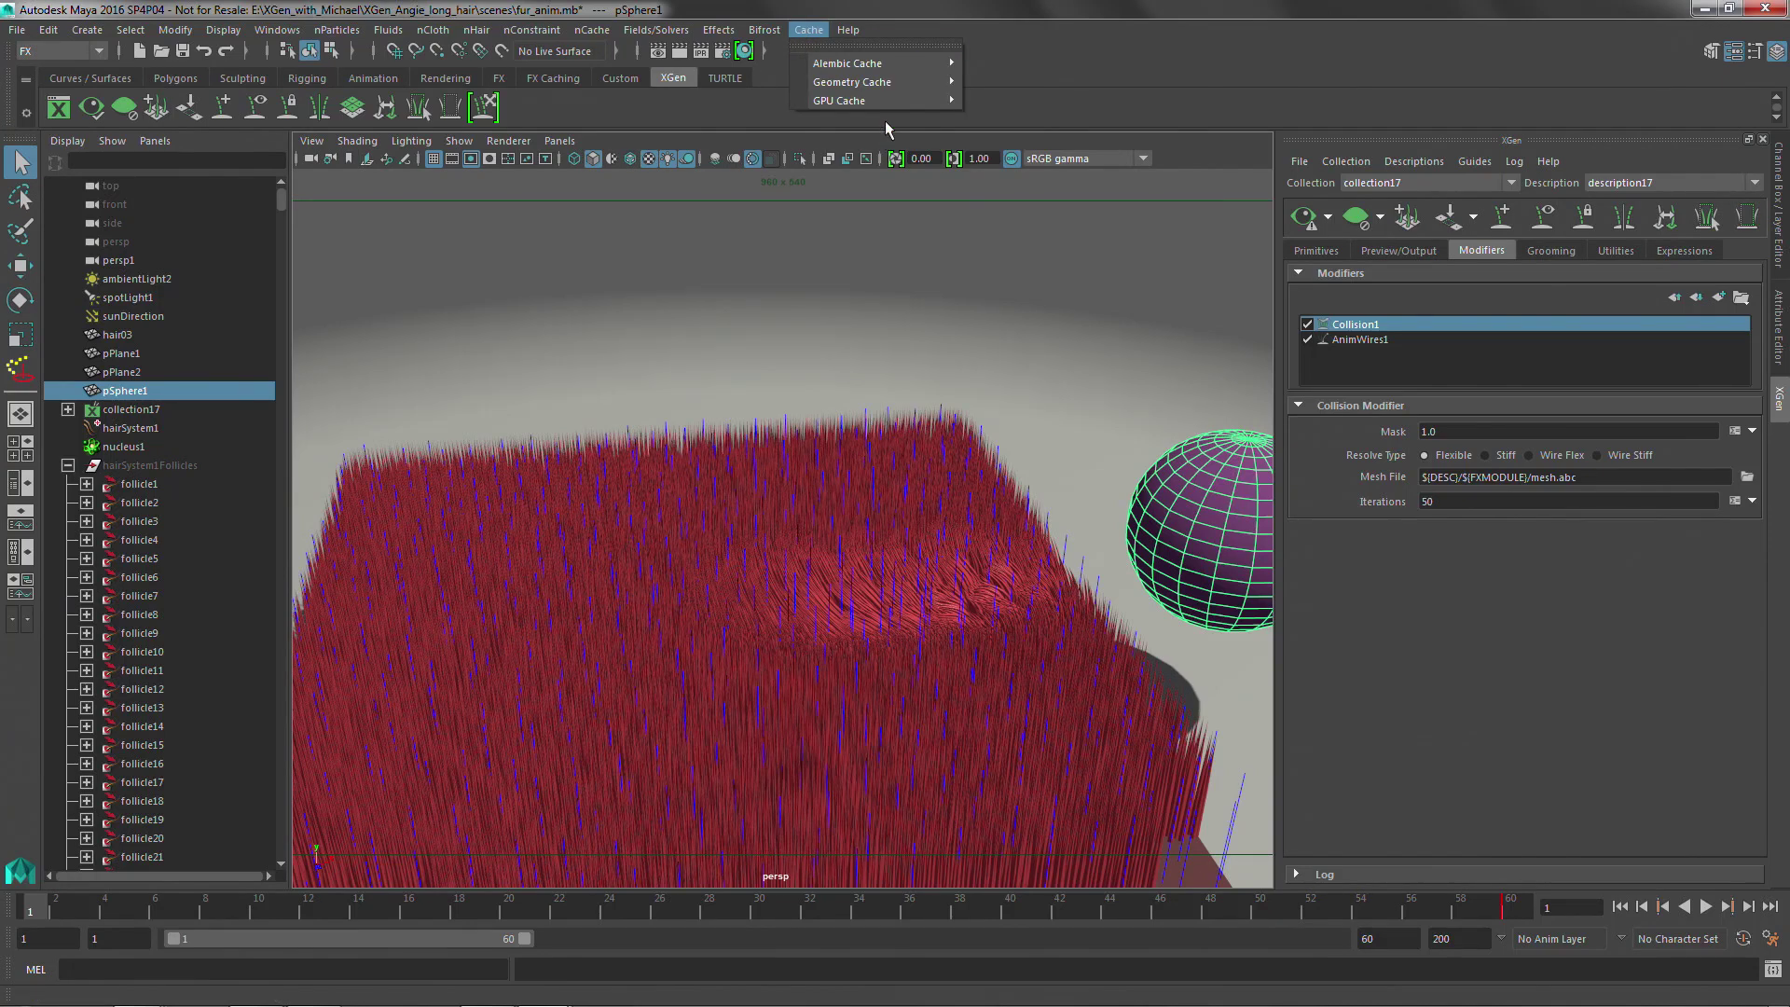
mouse_move(872, 68)
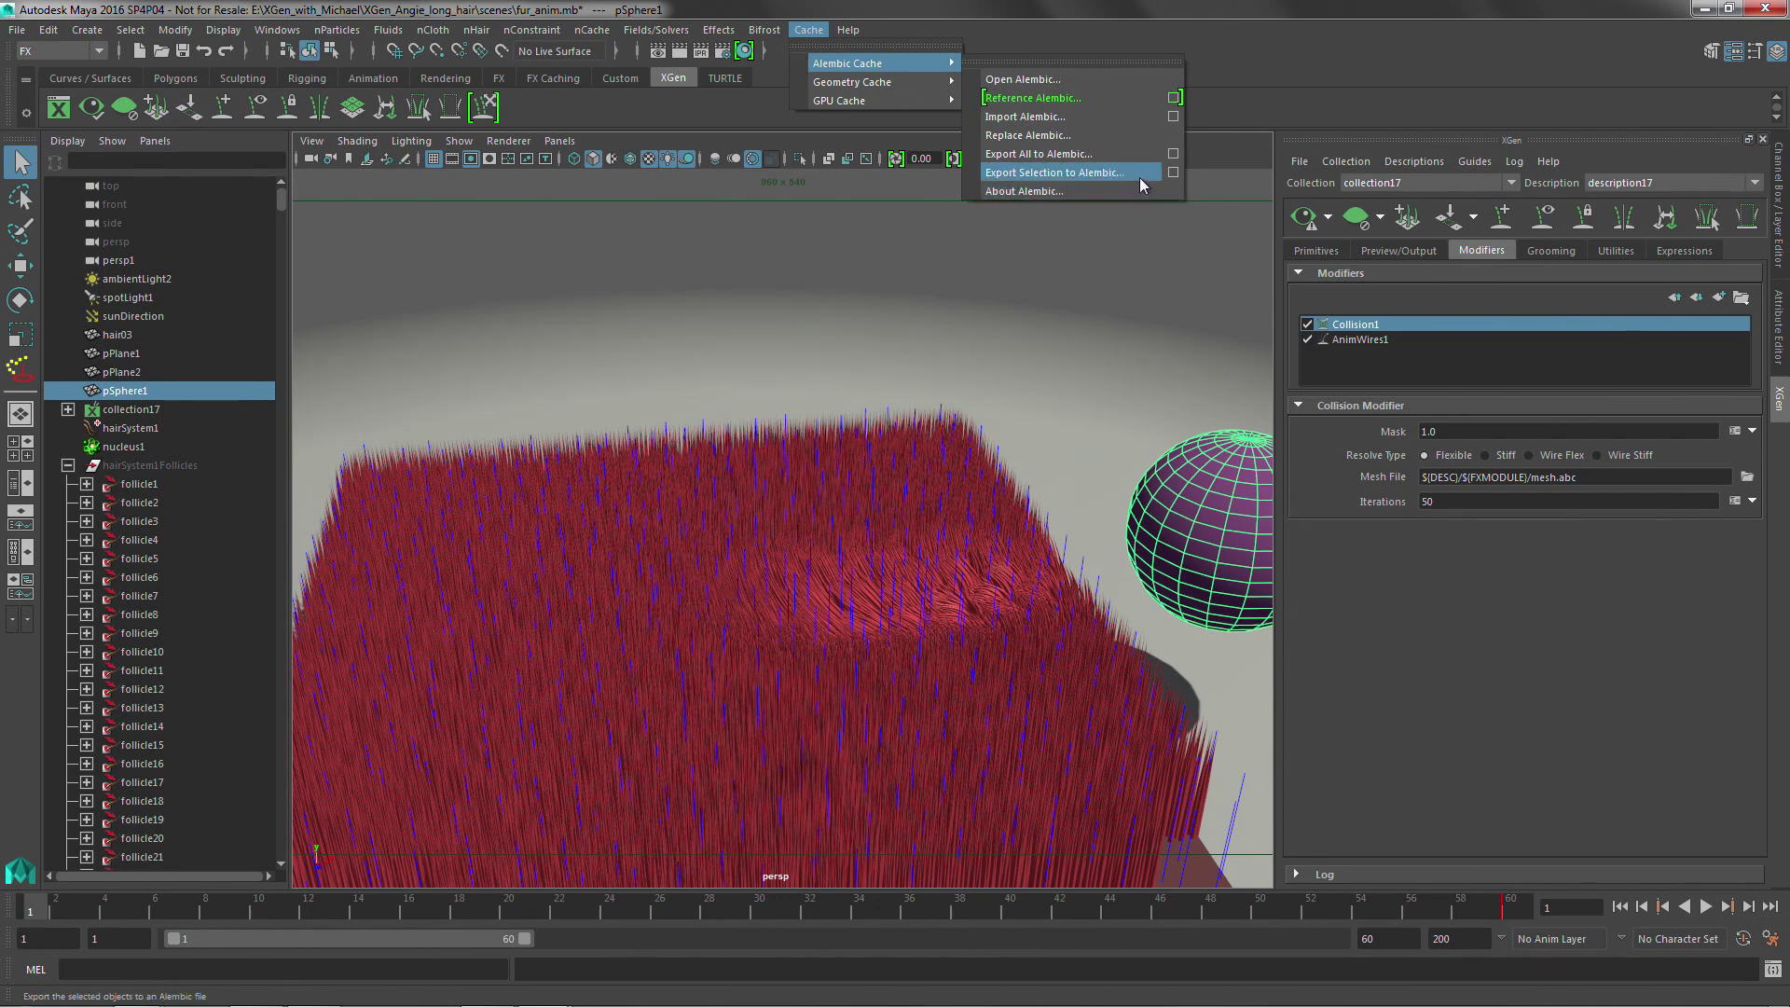
left_click(1110, 171)
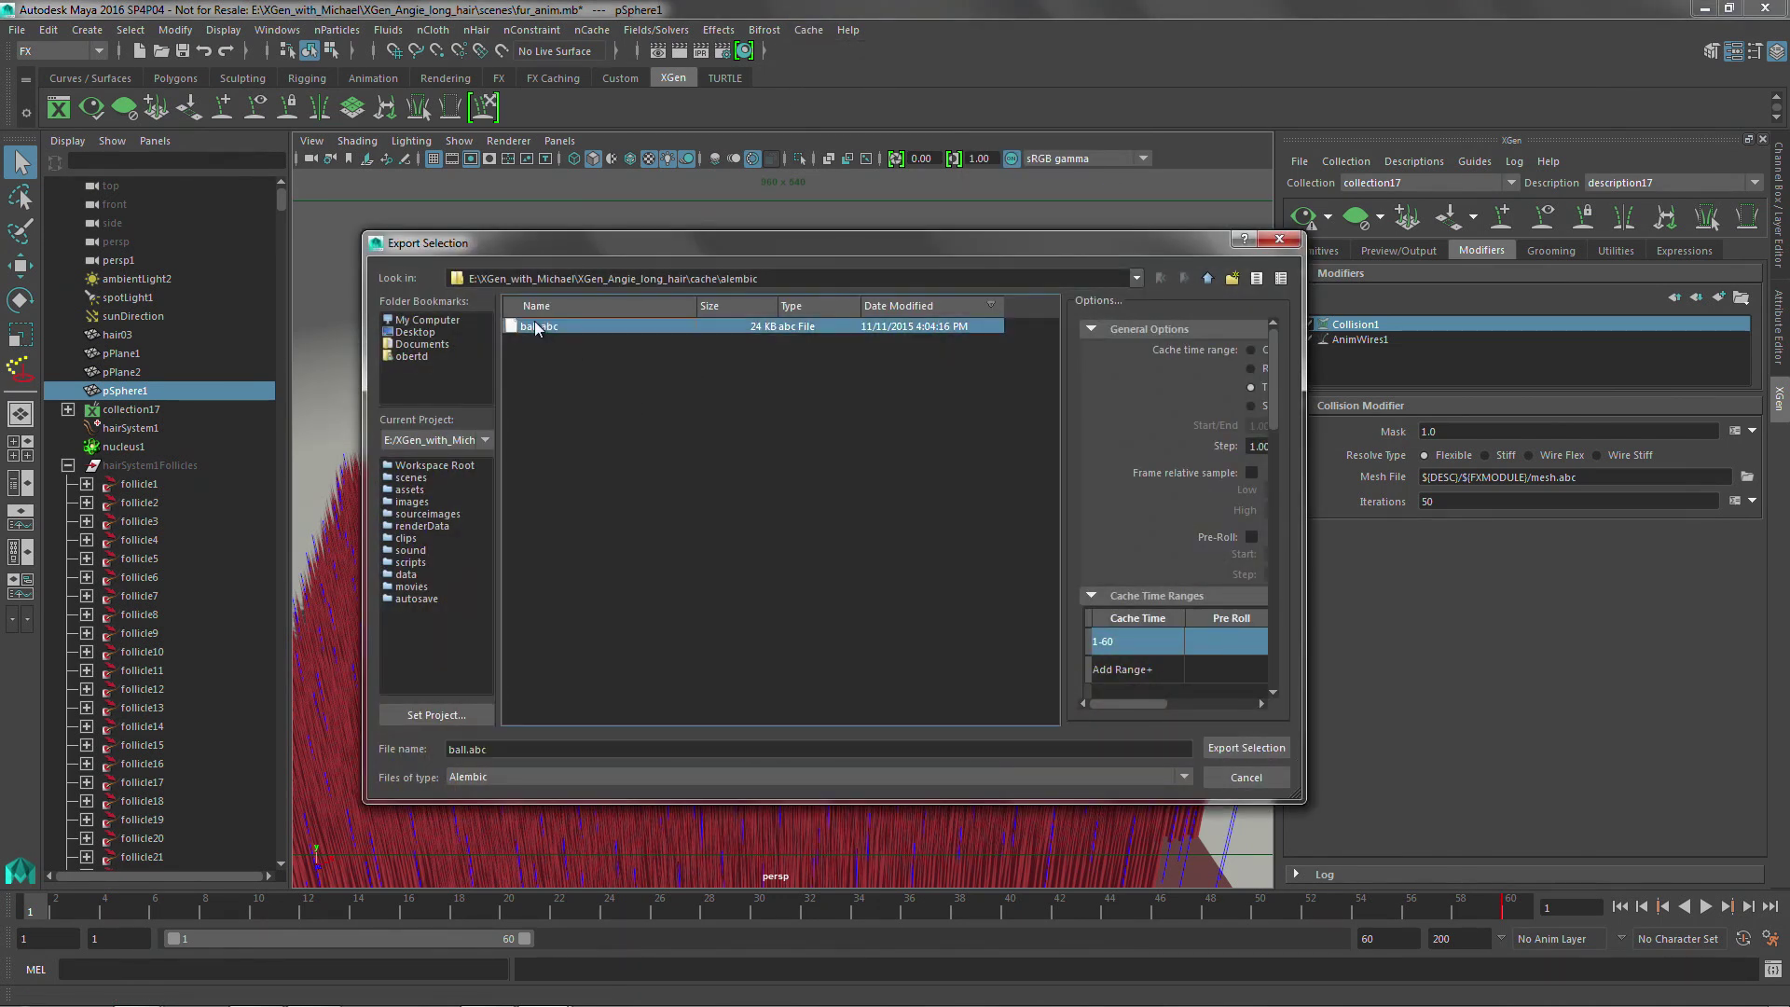
left_click(1238, 745)
left_click(794, 548)
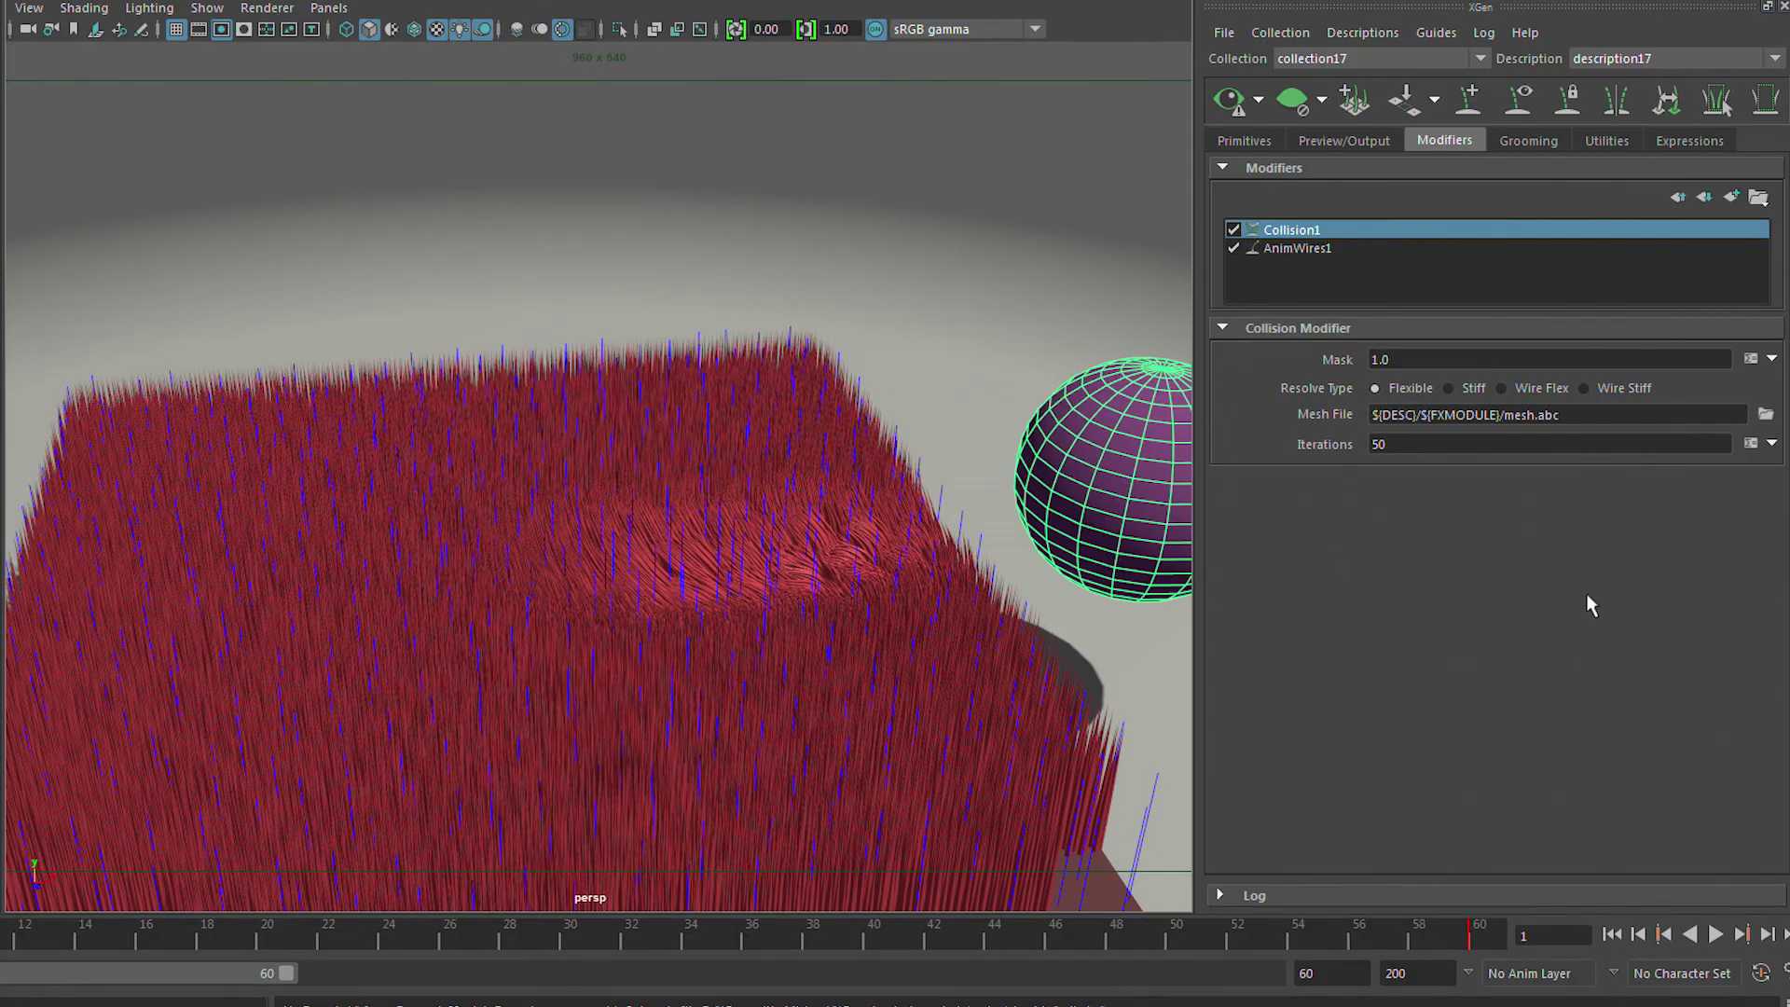
Step: Load ball.abc from XGen_with_Michael/XGen_Angie_long_hair/cache/alembic as the Collision modifier's Mesh File
left_click(1765, 415)
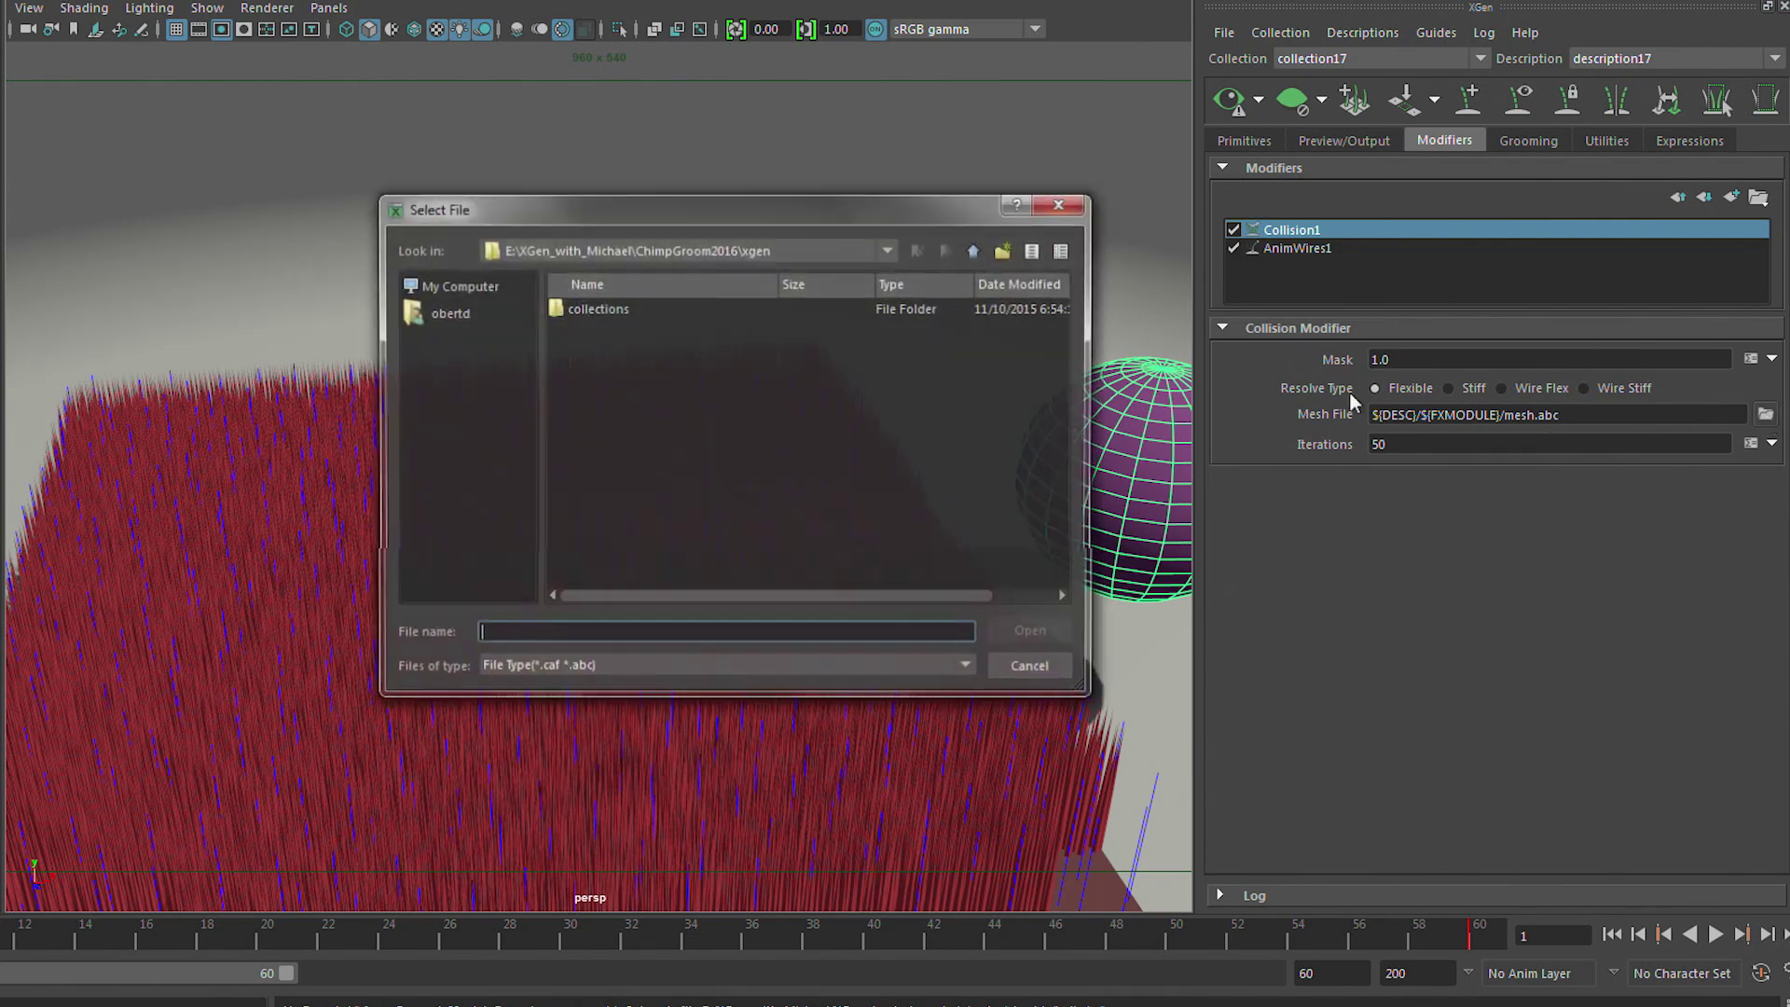
left_click(438, 311)
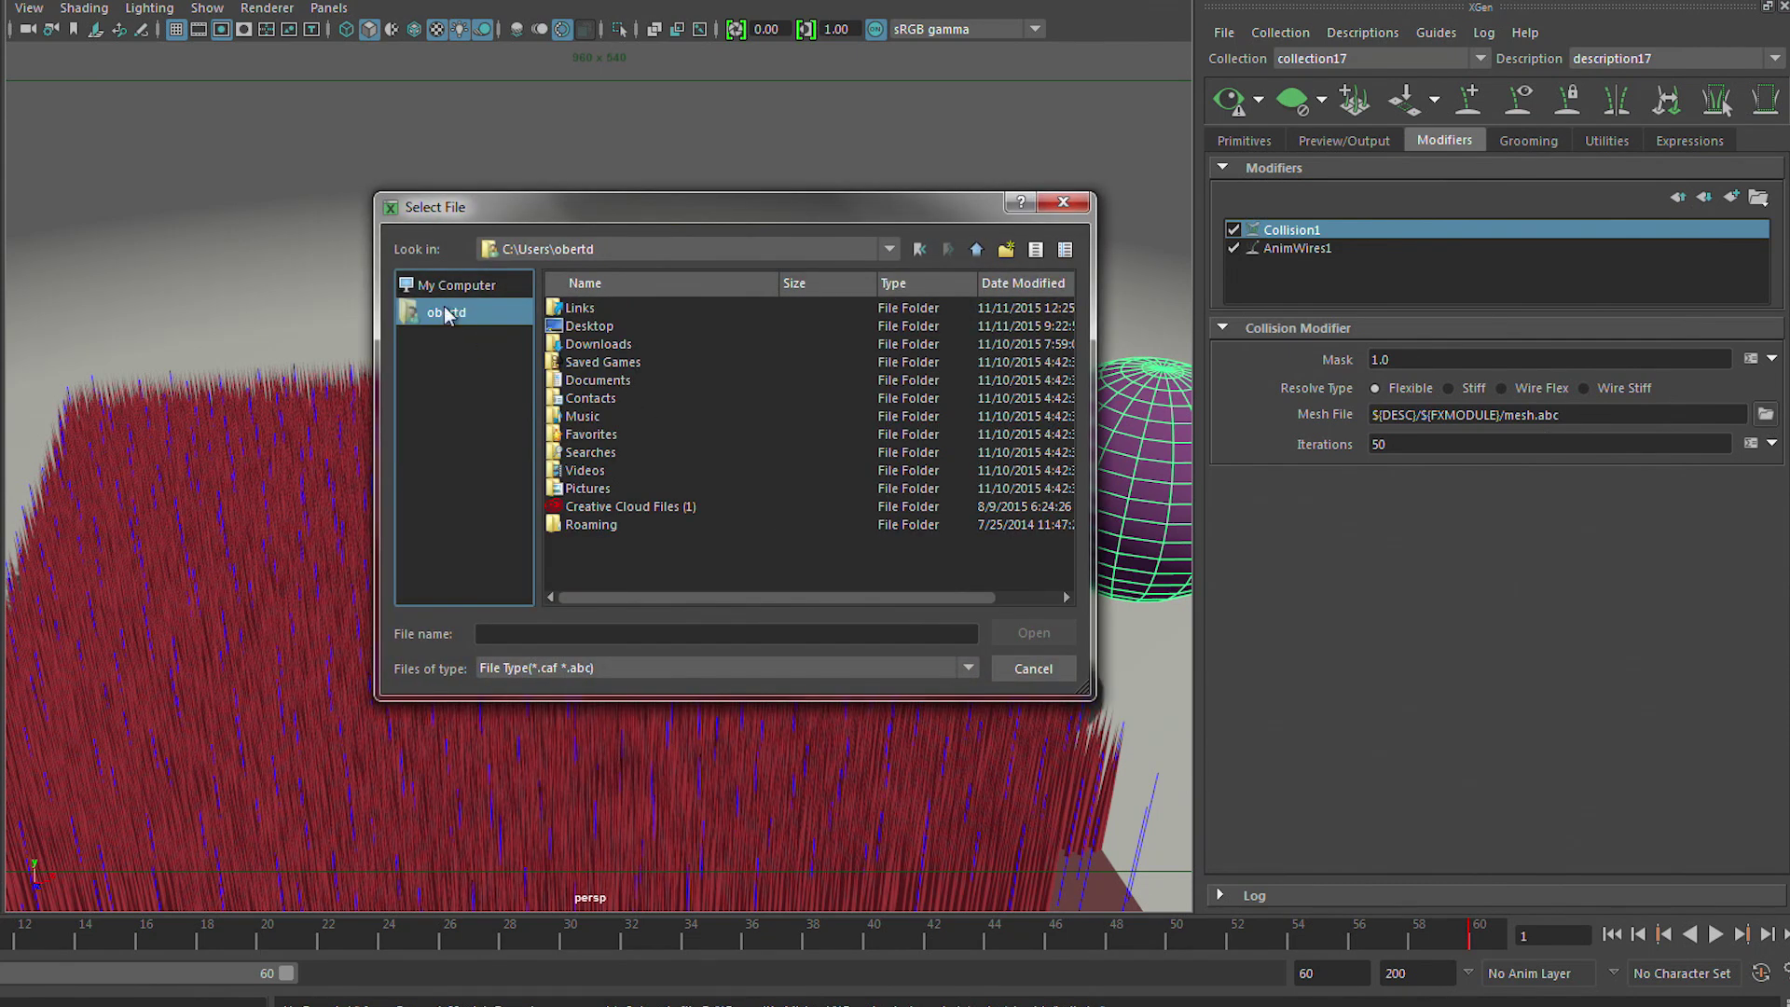
key("Up")
double_click(589, 327)
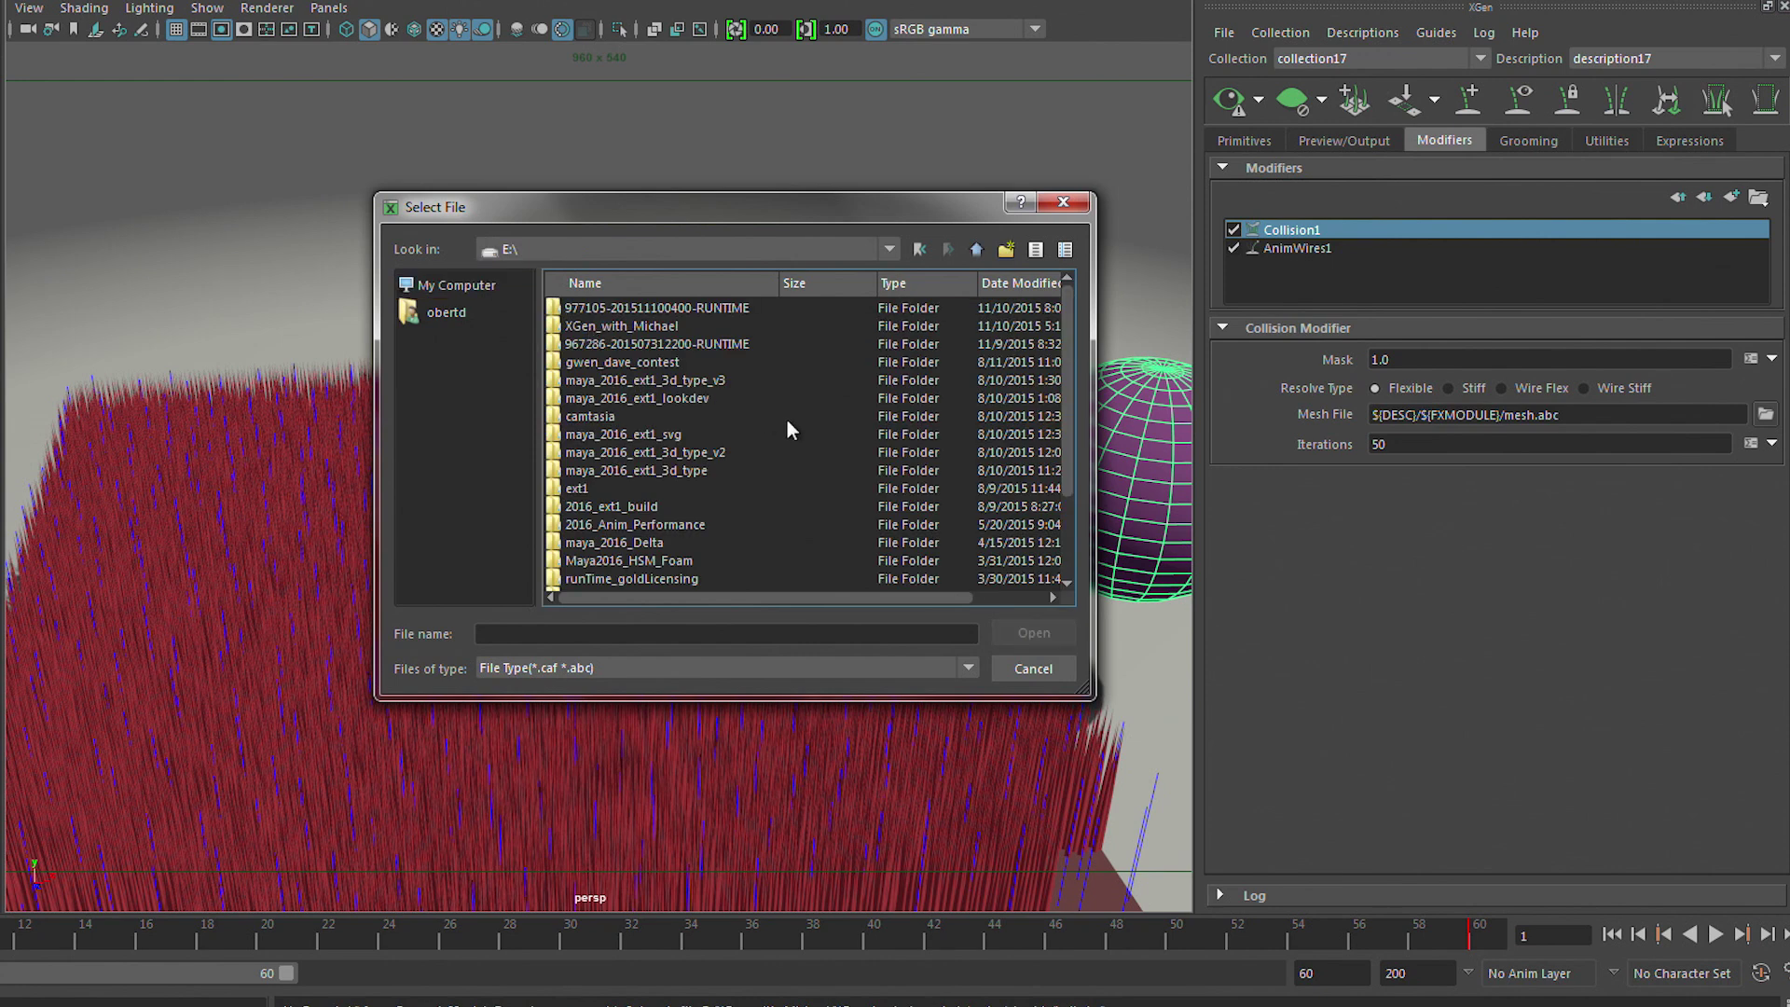
double_click(622, 331)
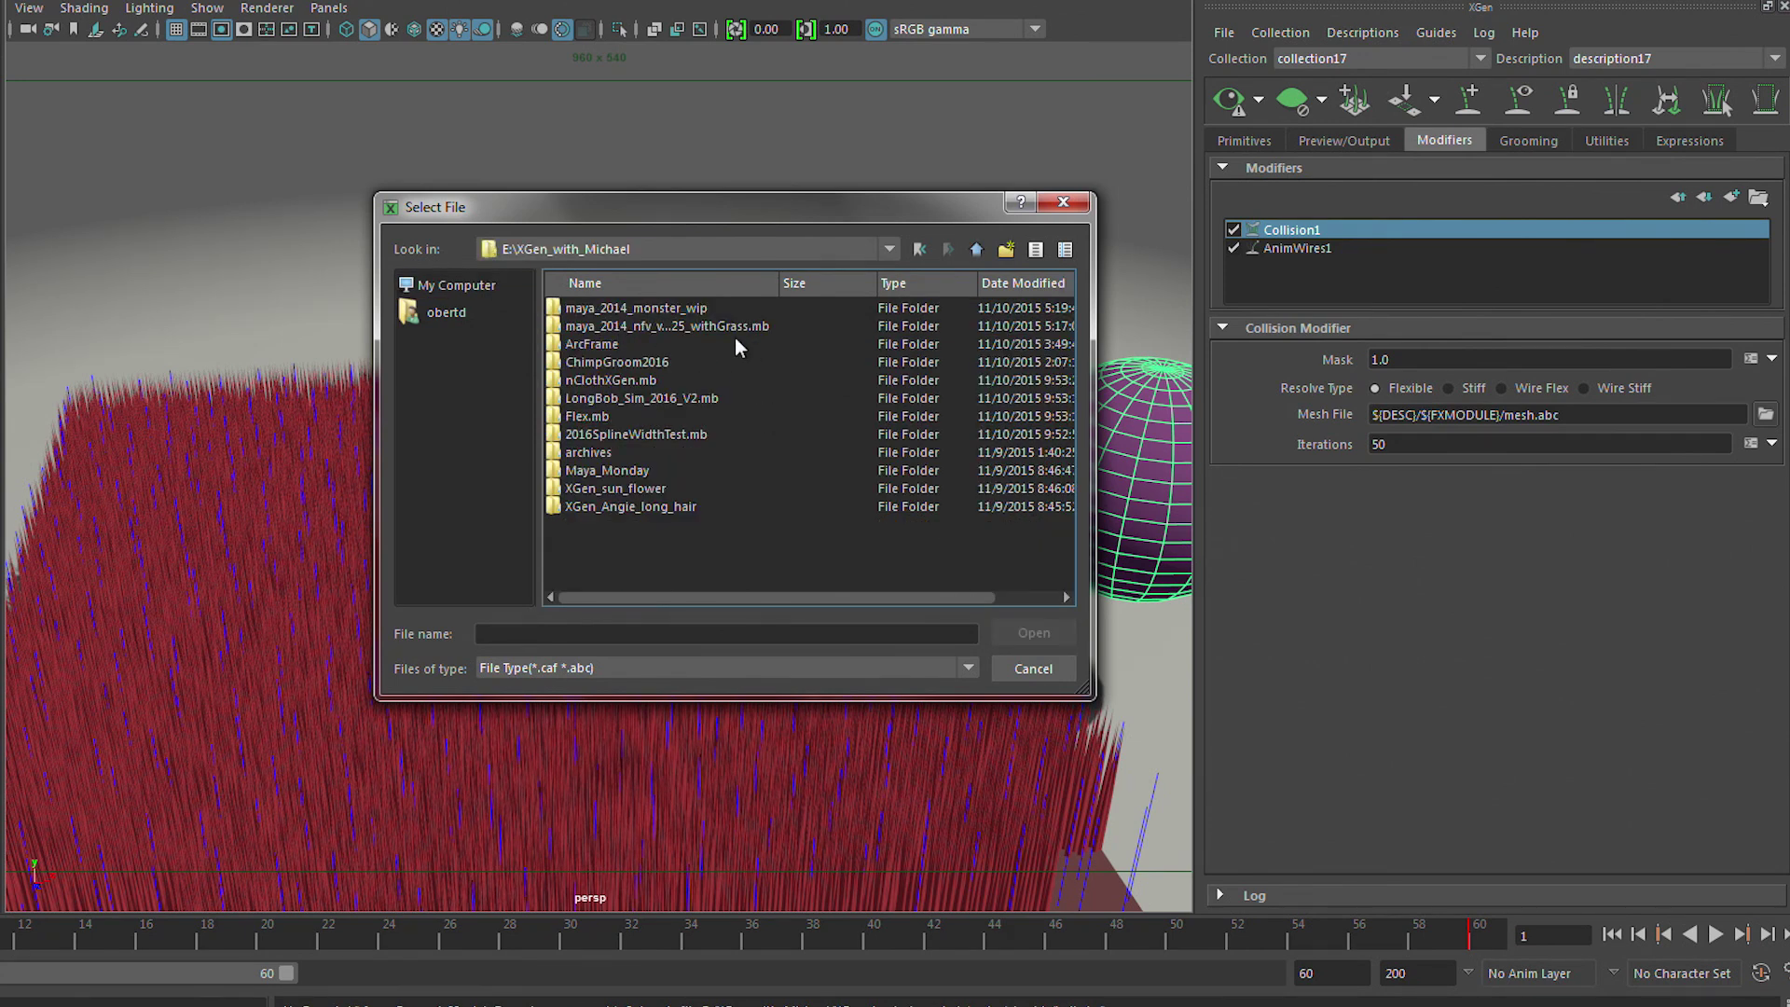
double_click(625, 503)
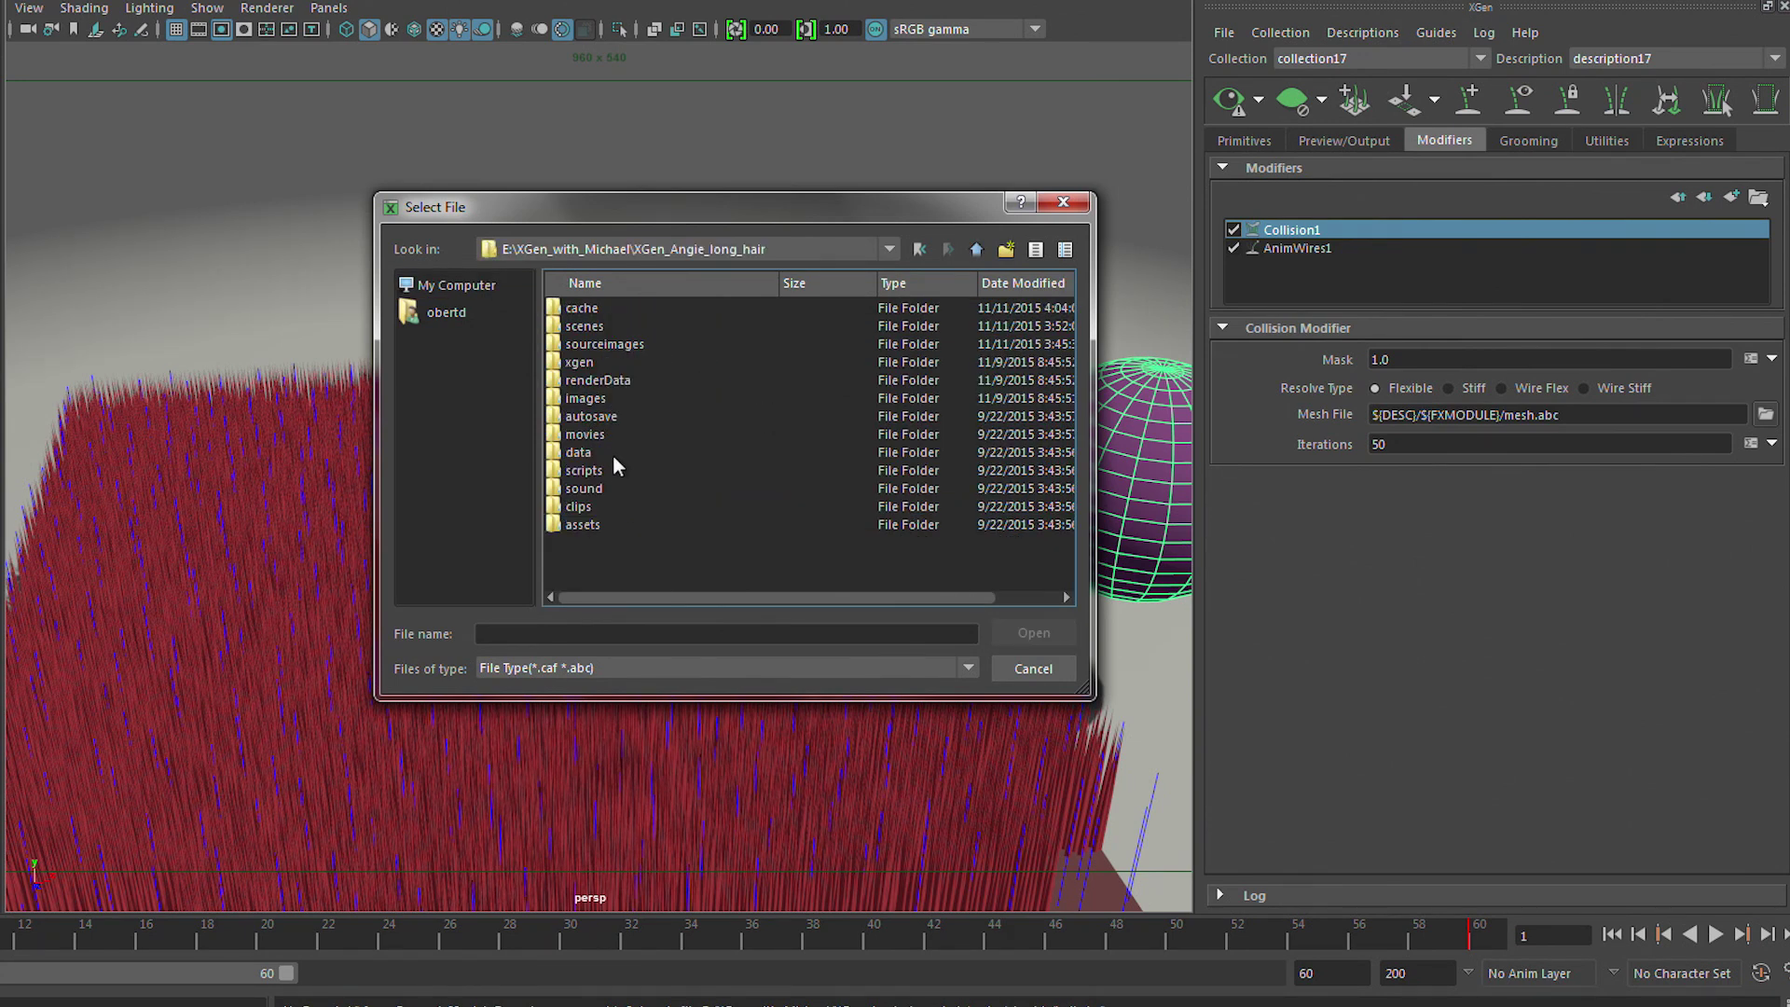
double_click(600, 311)
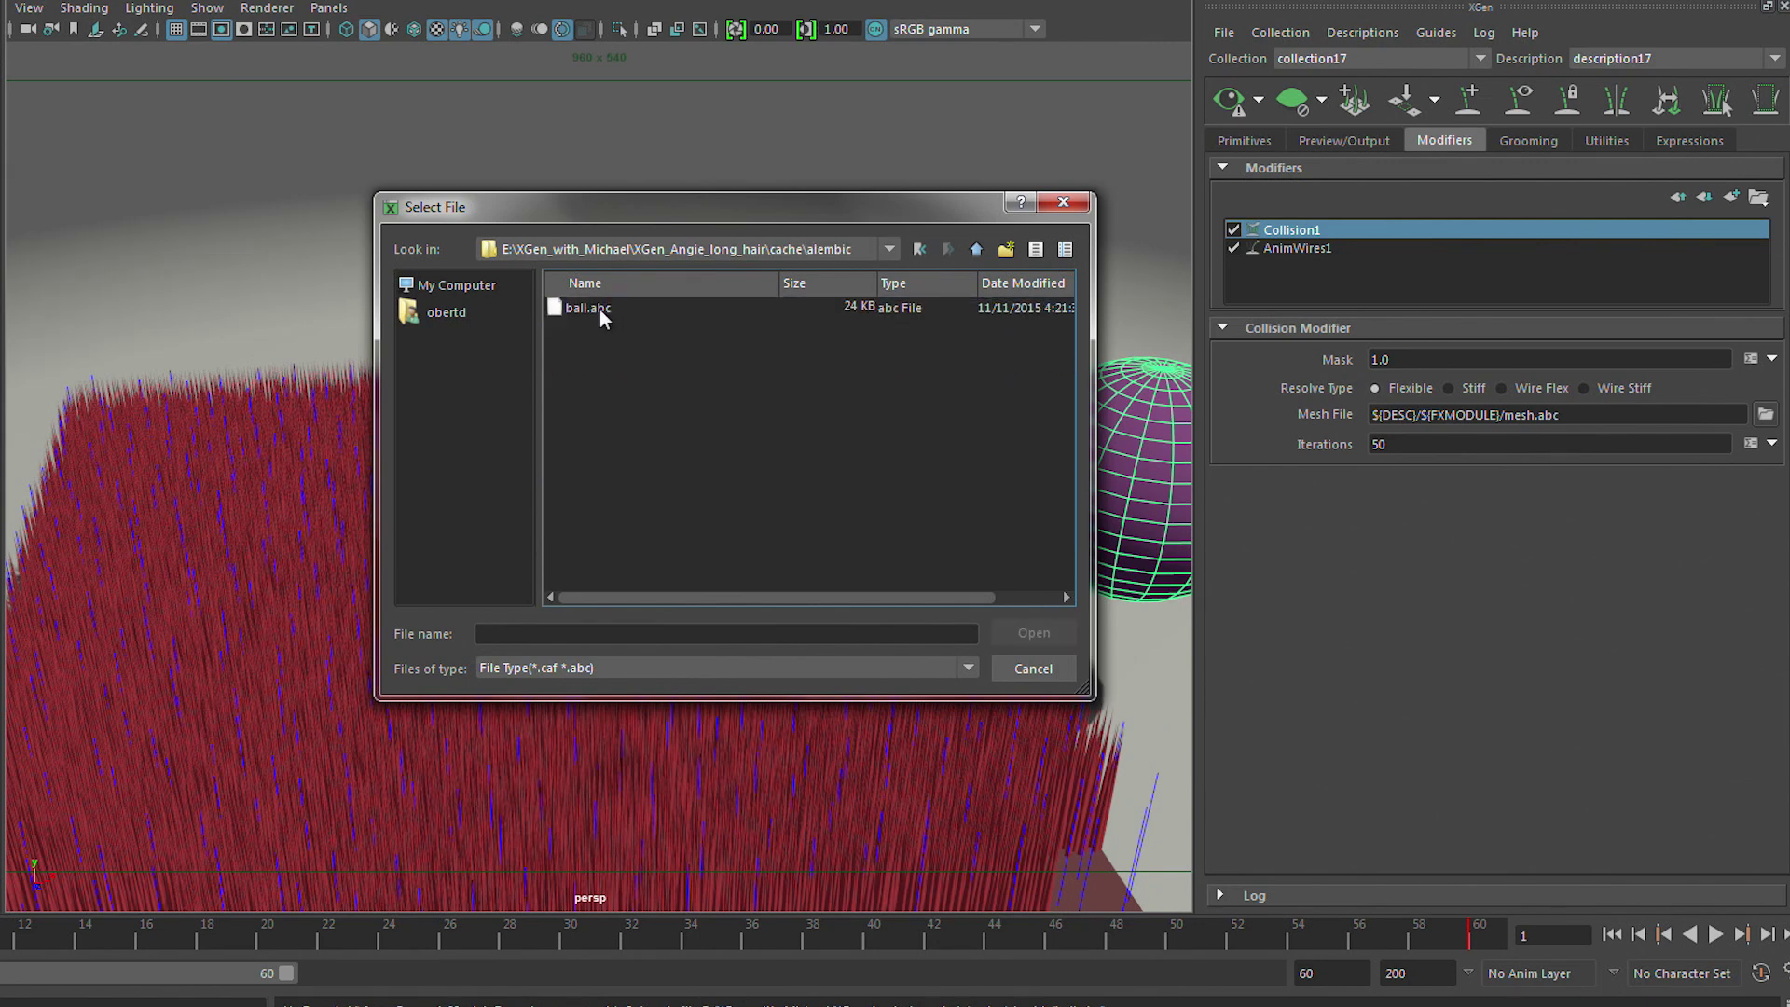
left_click(600, 310)
left_click(1027, 636)
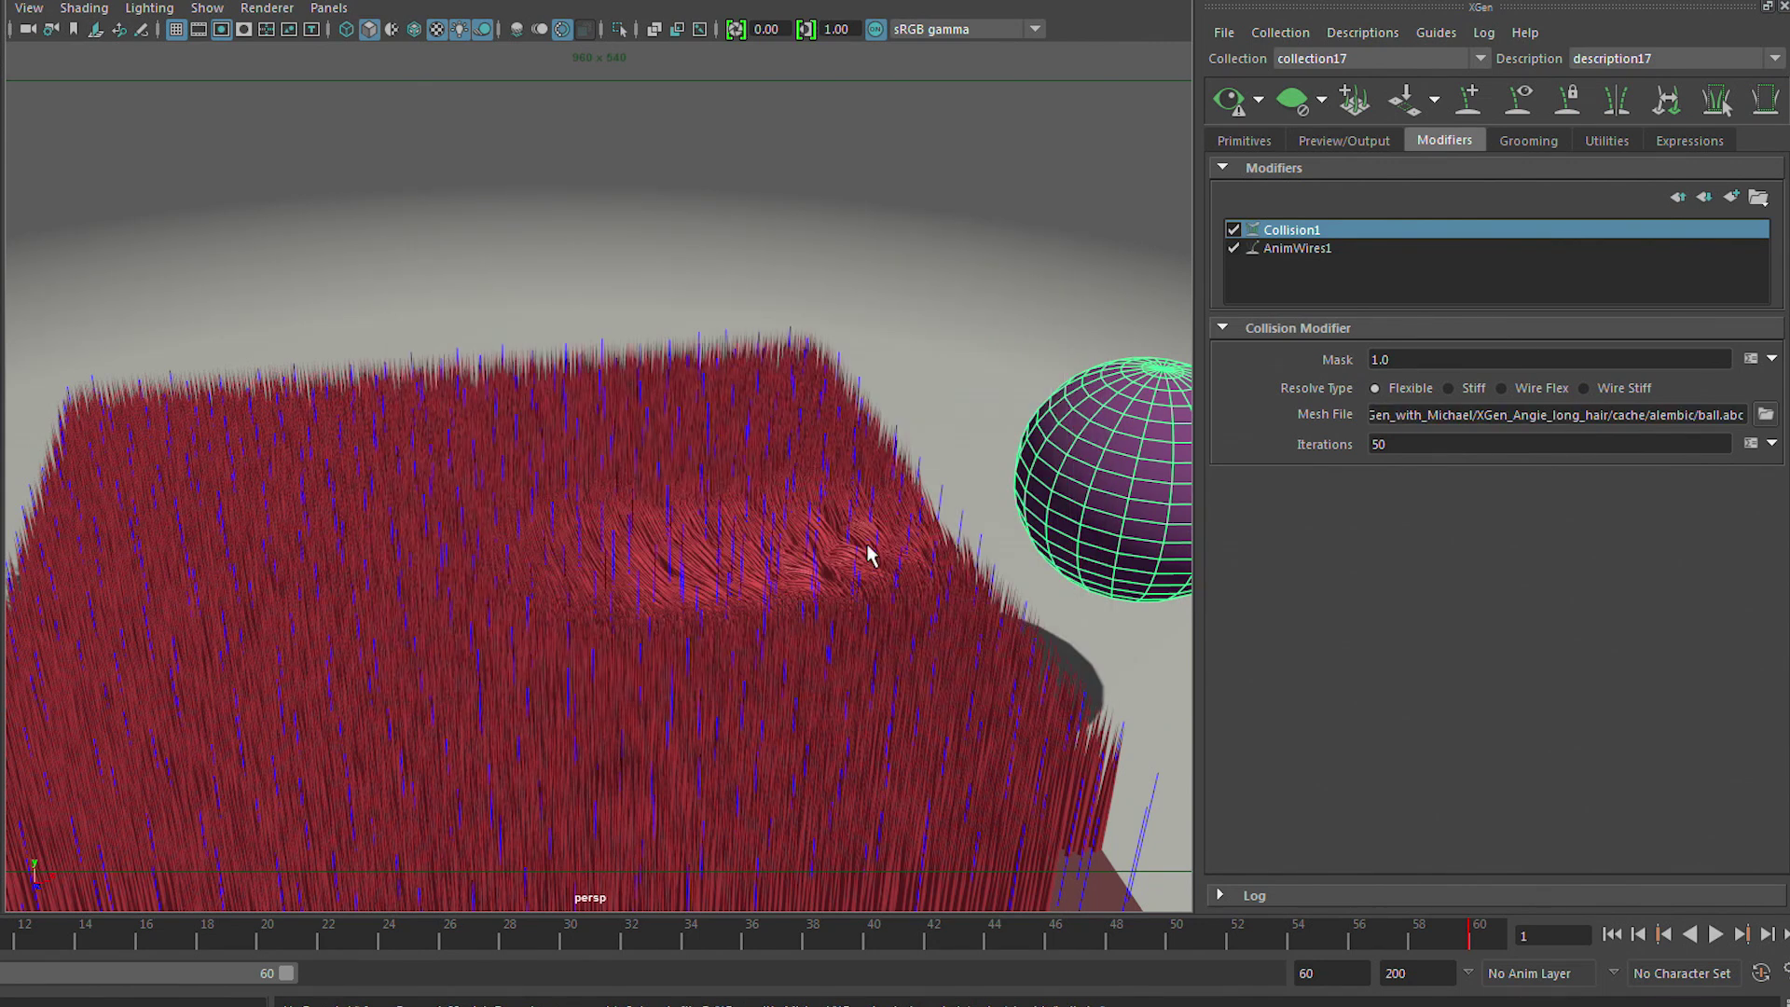
Step: Play the simulation to frame 32, hiding the sphere to examine the flattened blades beneath it up close
left_click_drag(659, 354, 634, 357, "alt")
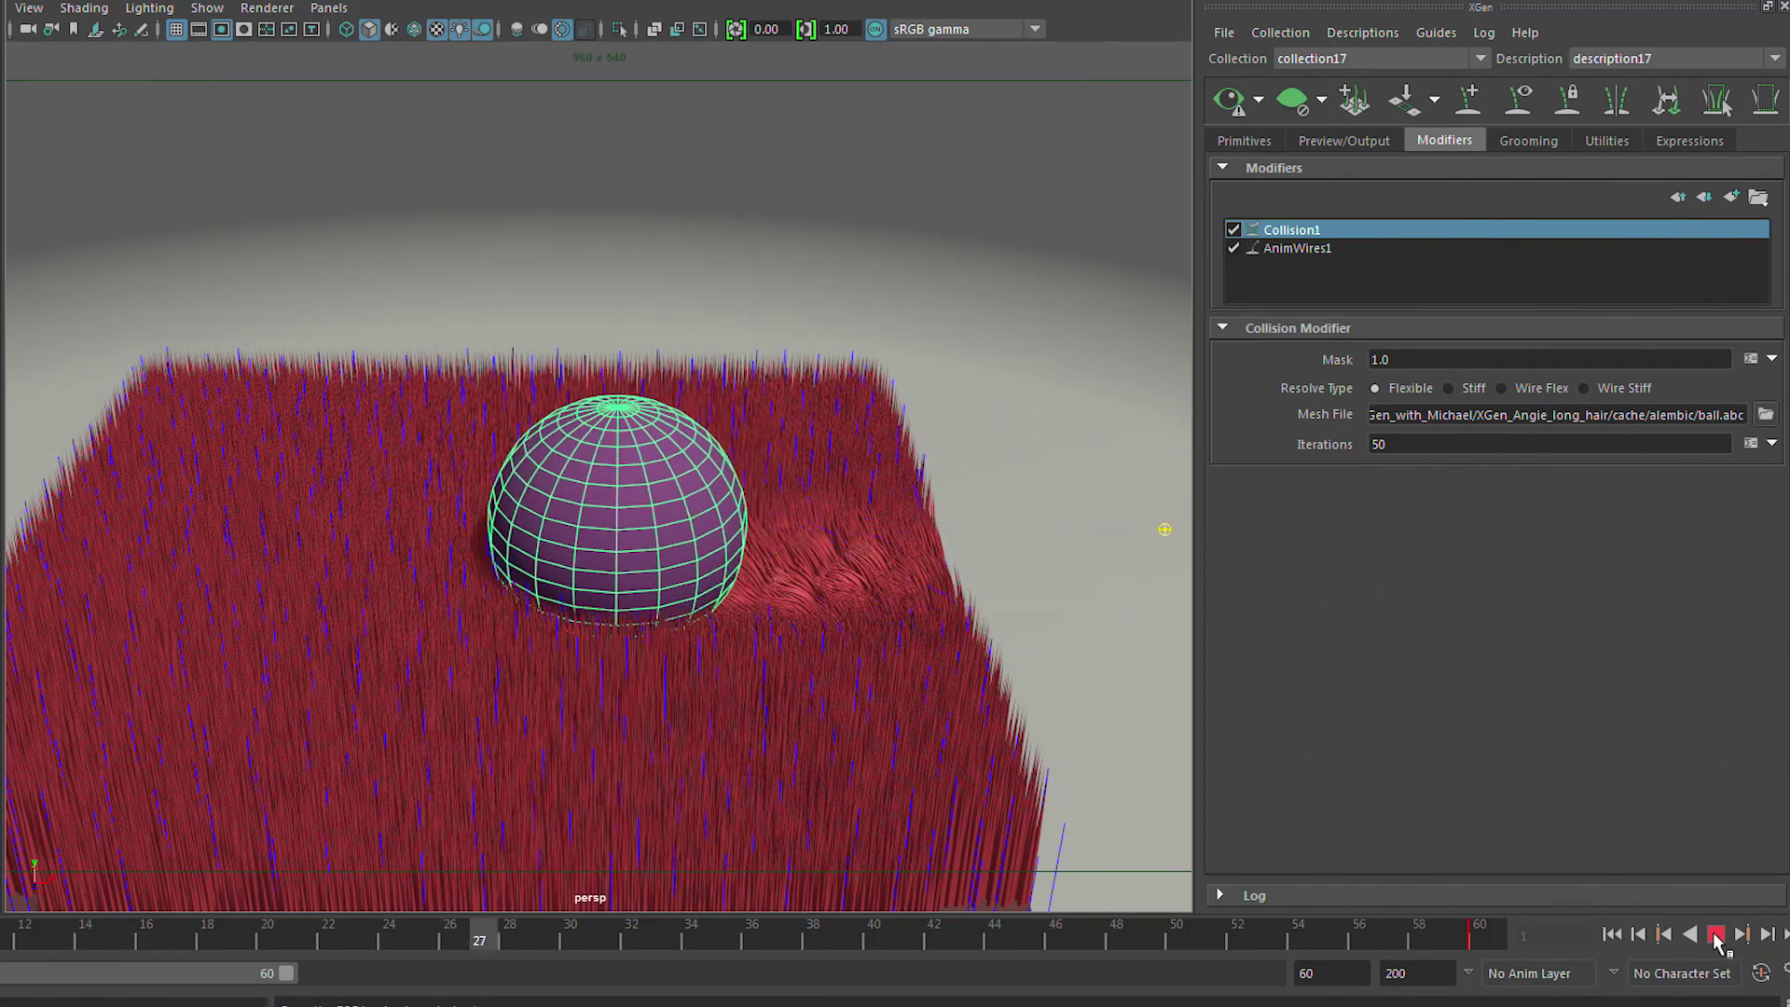
left_click(1716, 935)
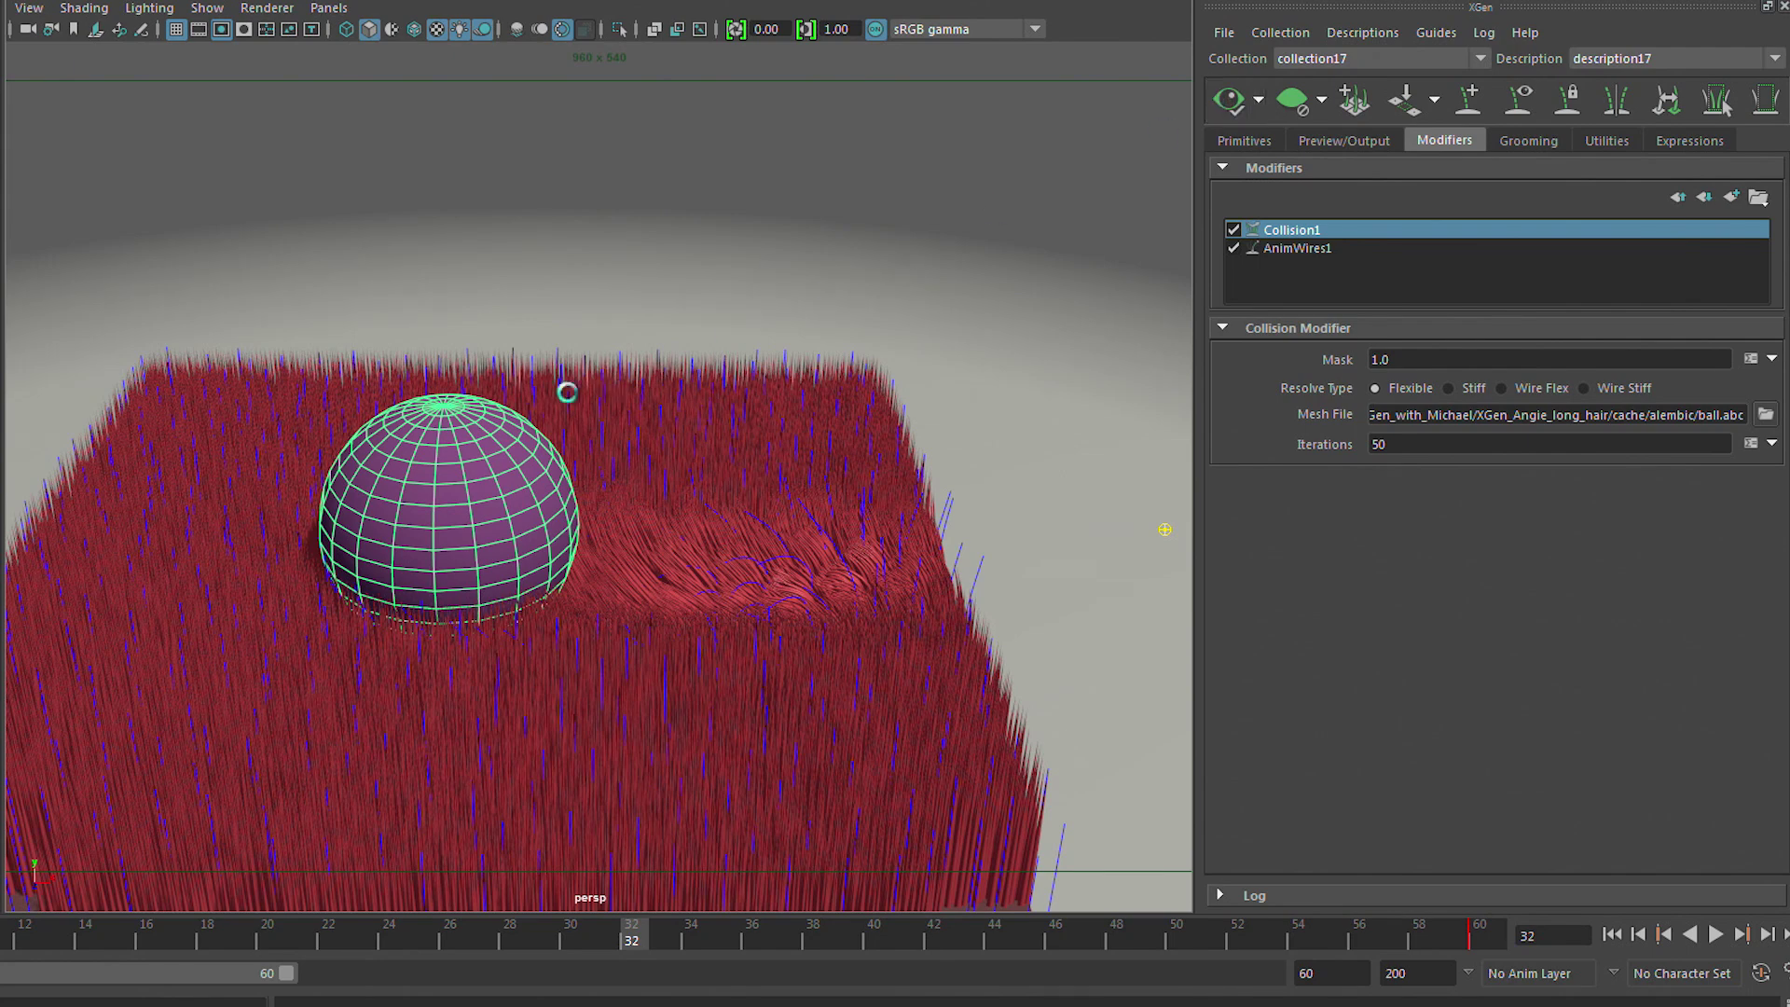
left_click_drag(567, 391, 569, 317, "alt")
key("ctrl+h")
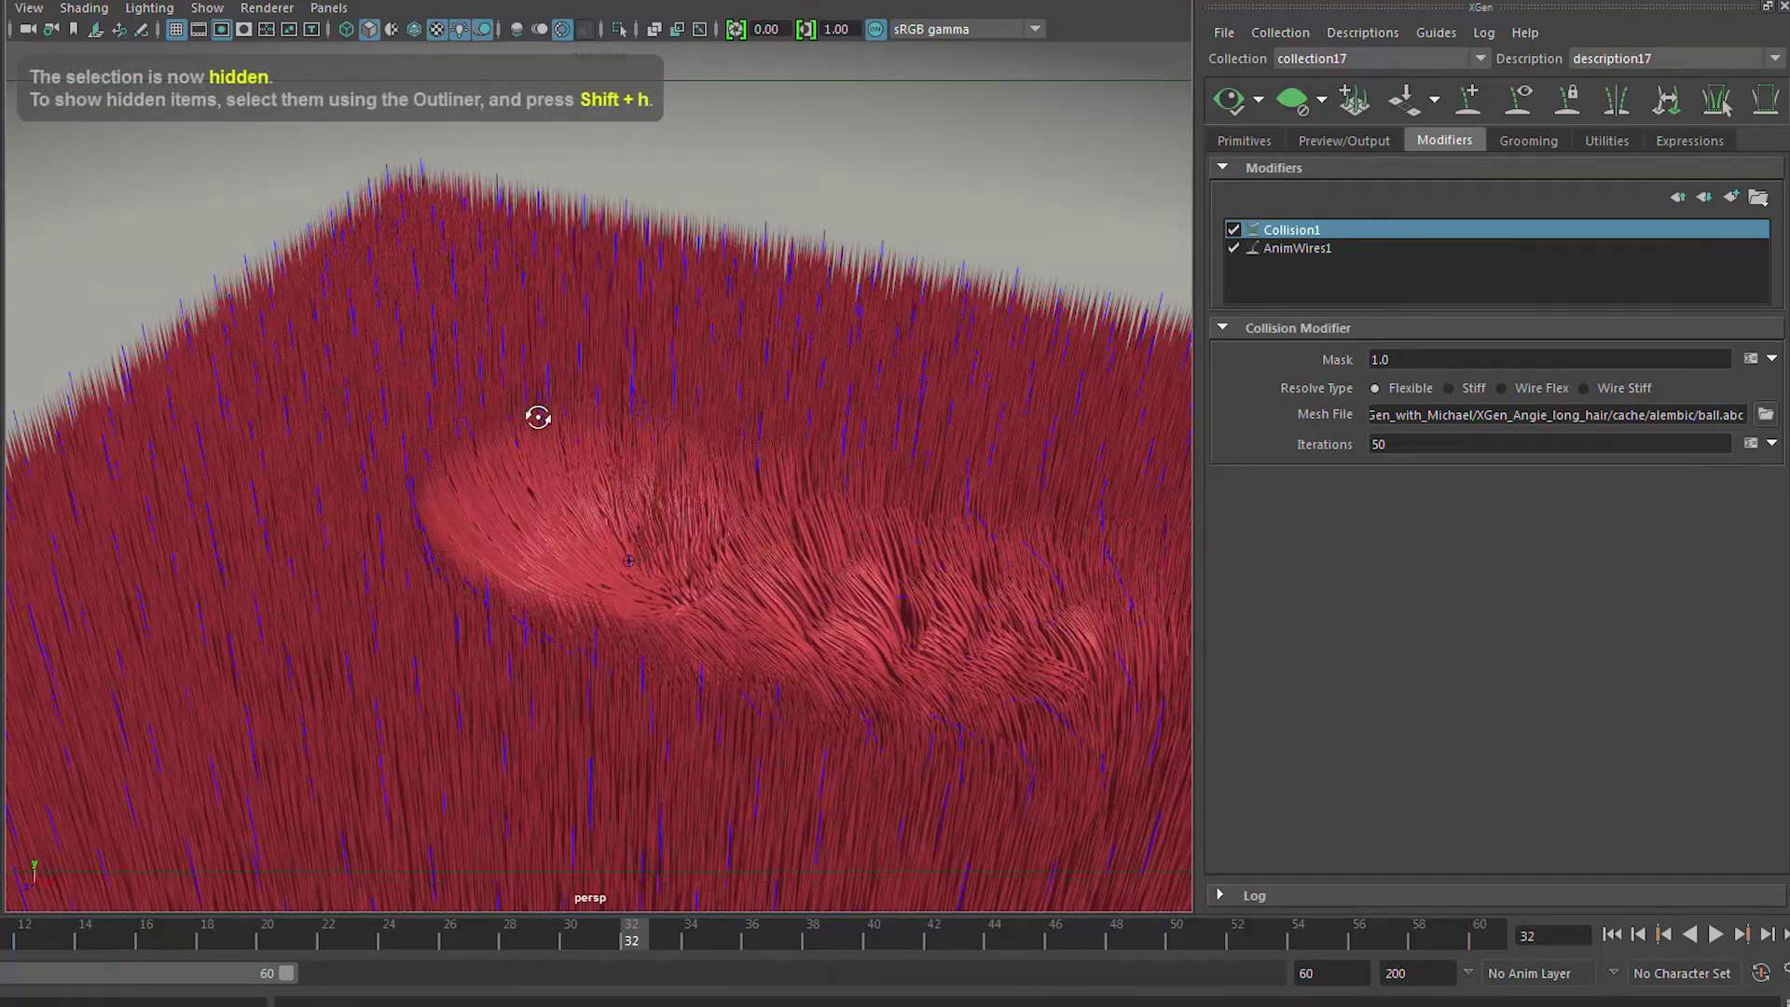
left_click_drag(538, 417, 563, 579, "alt")
middle_click_drag(563, 579, 726, 526, "alt")
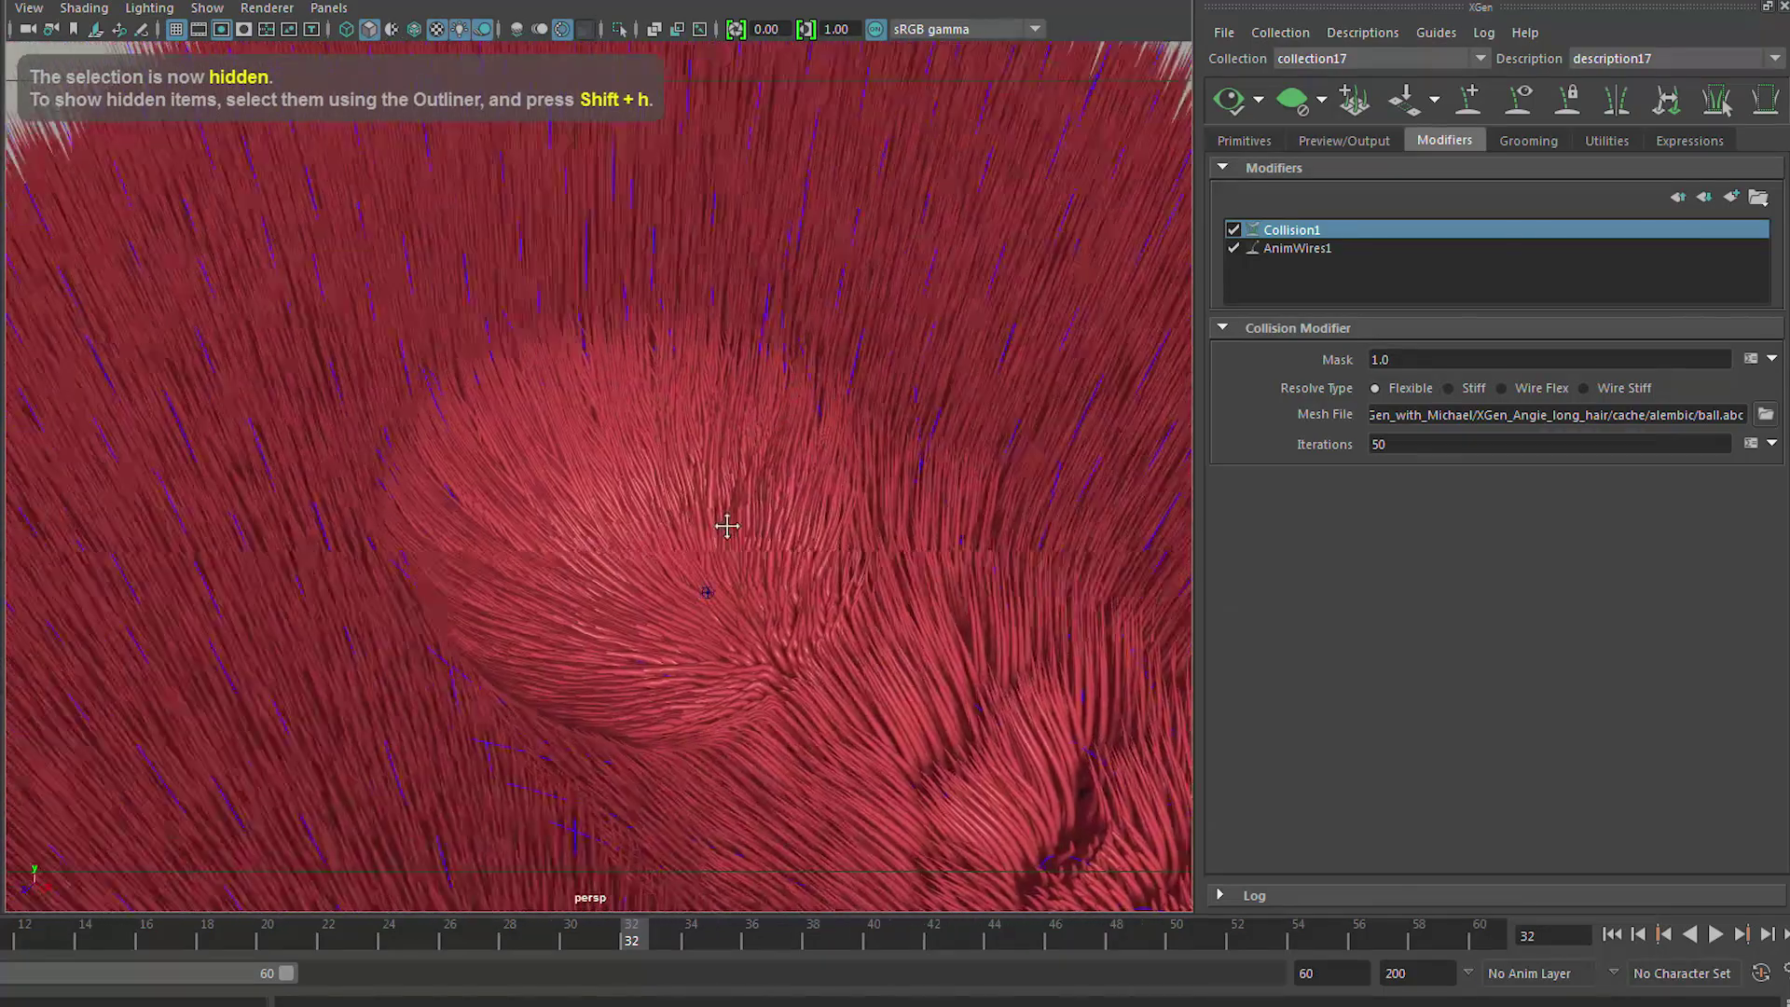
left_click_drag(726, 526, 691, 471, "alt")
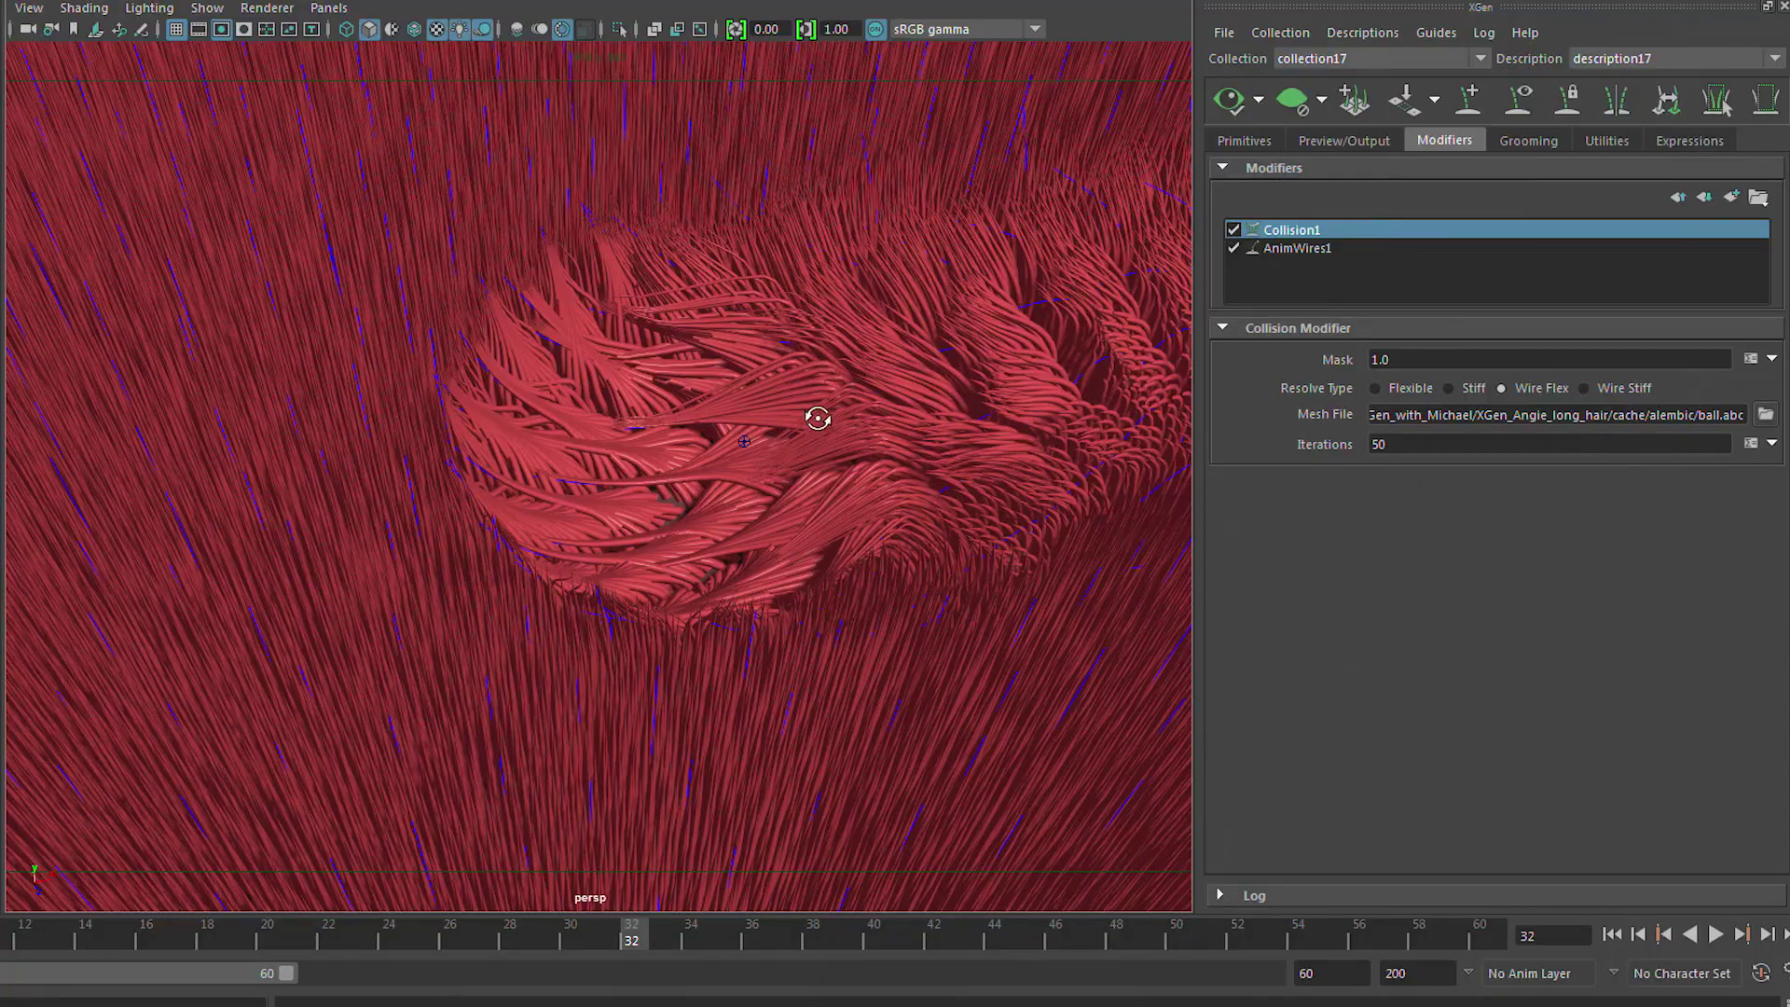
left_click_drag(818, 417, 895, 442, "alt")
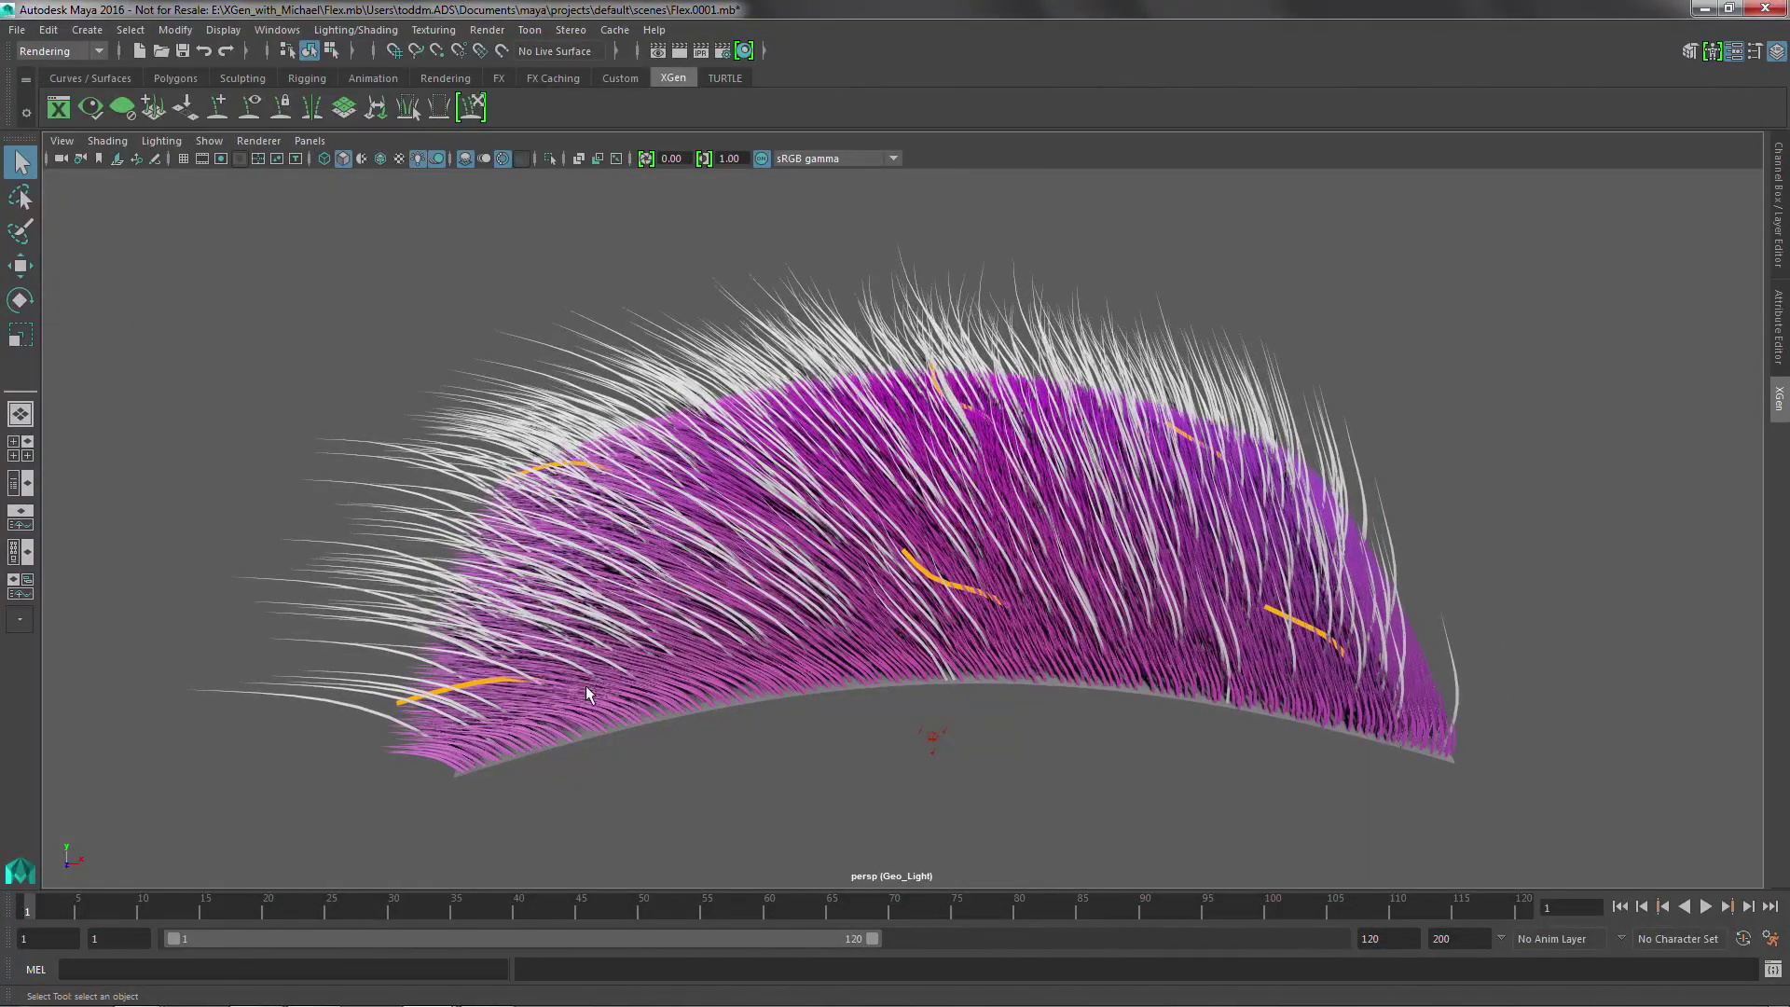
Step: Play the flexing fur patch animation, scrub back to frame 22 and examine how the hairs tilt as the surface bends
key("alt+v")
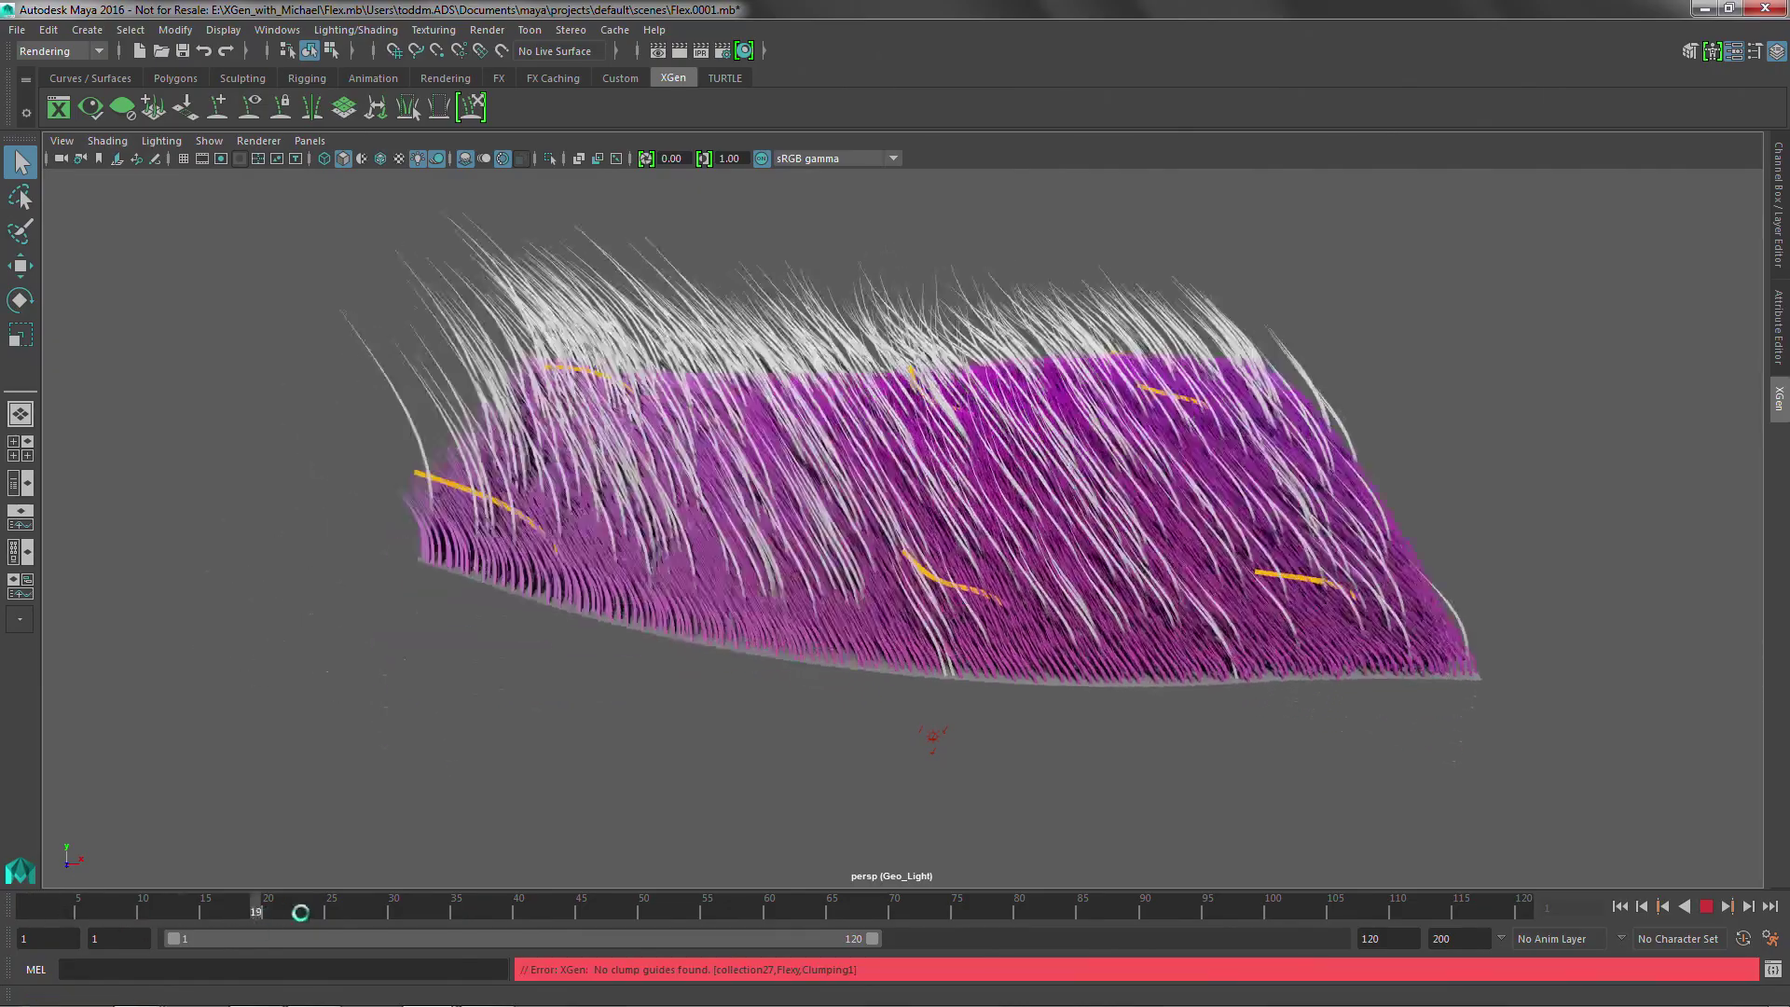
key("alt+v")
scroll(788, 732, "up", 8)
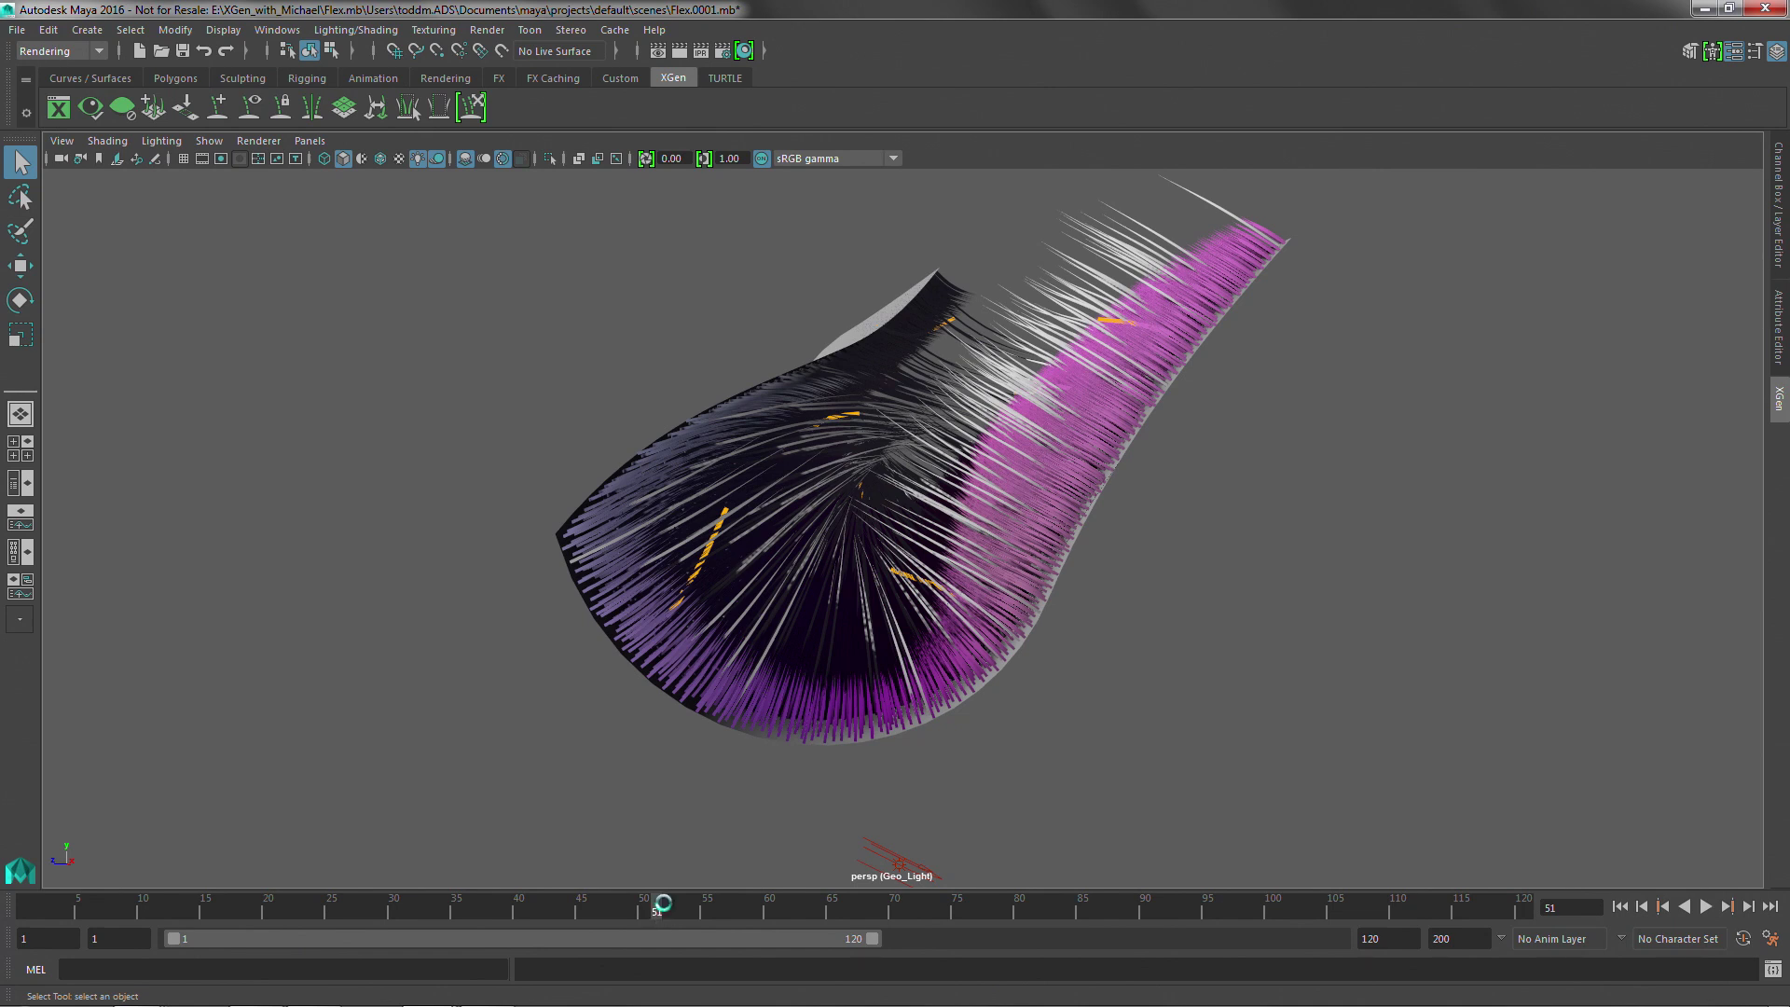
left_click_drag(662, 903, 294, 894)
left_click_drag(913, 578, 984, 542, "alt")
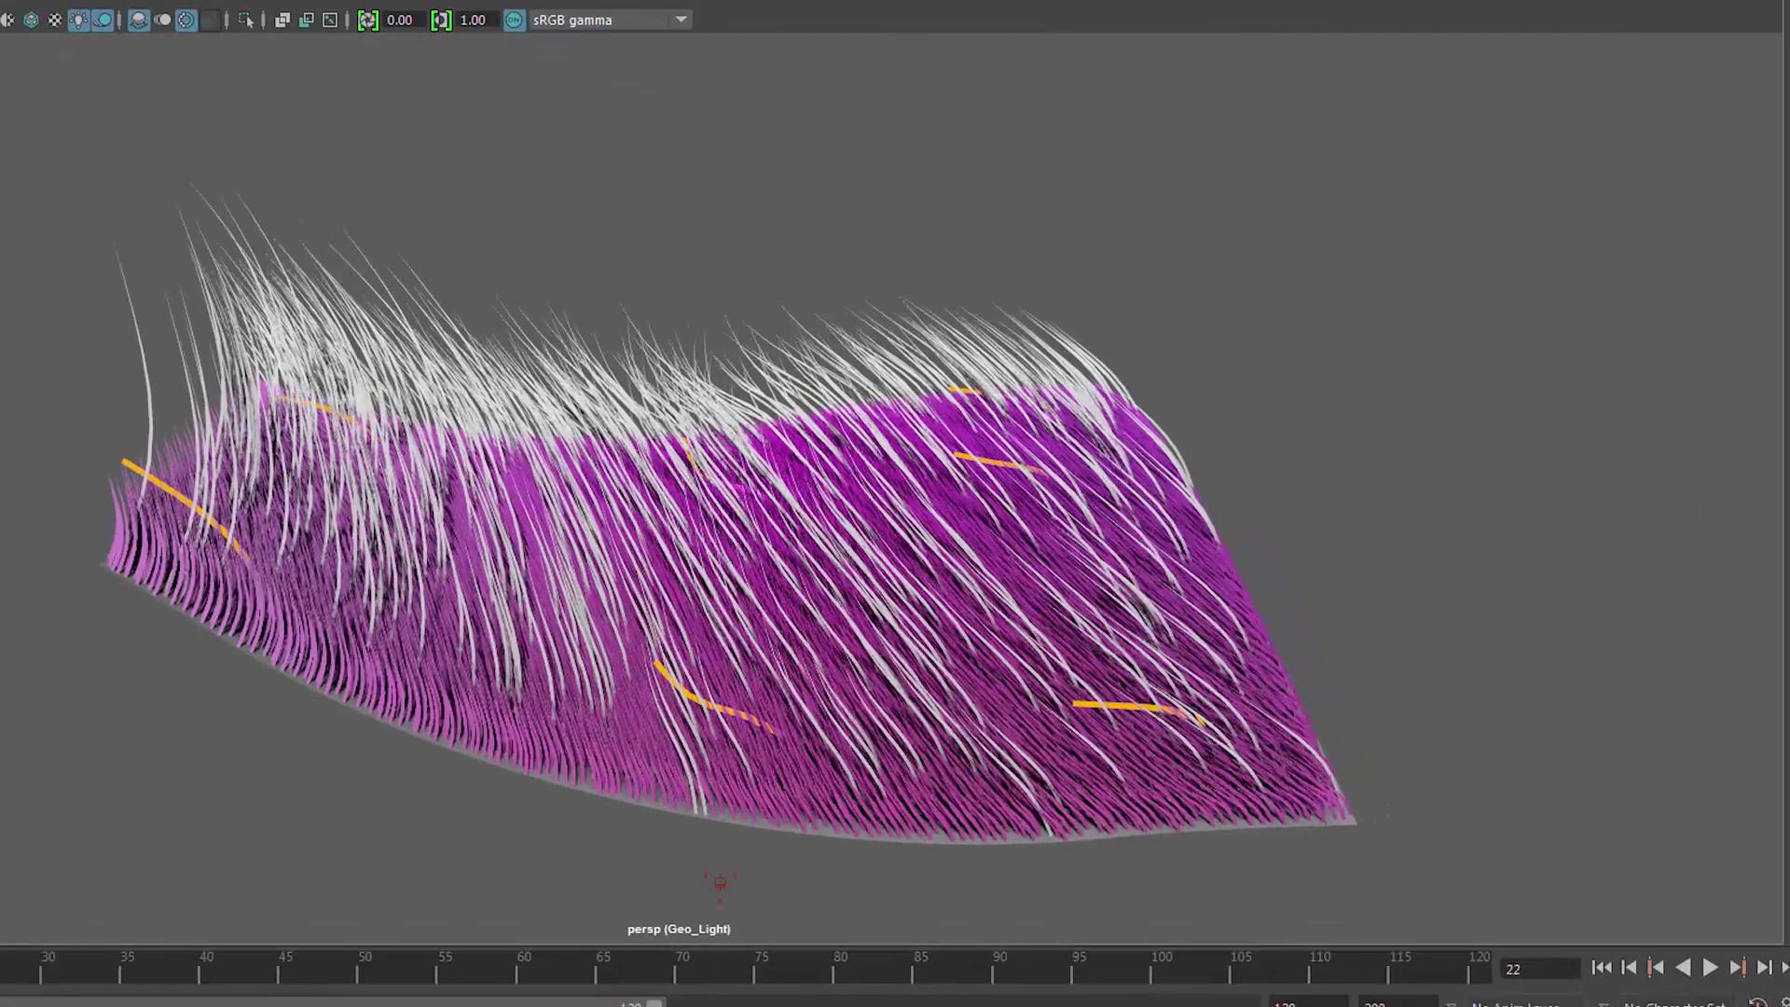
Step: Open the Flexy description's Tilt N expression in the XGen Expression Editor, placing the editor beside the fur
key("space")
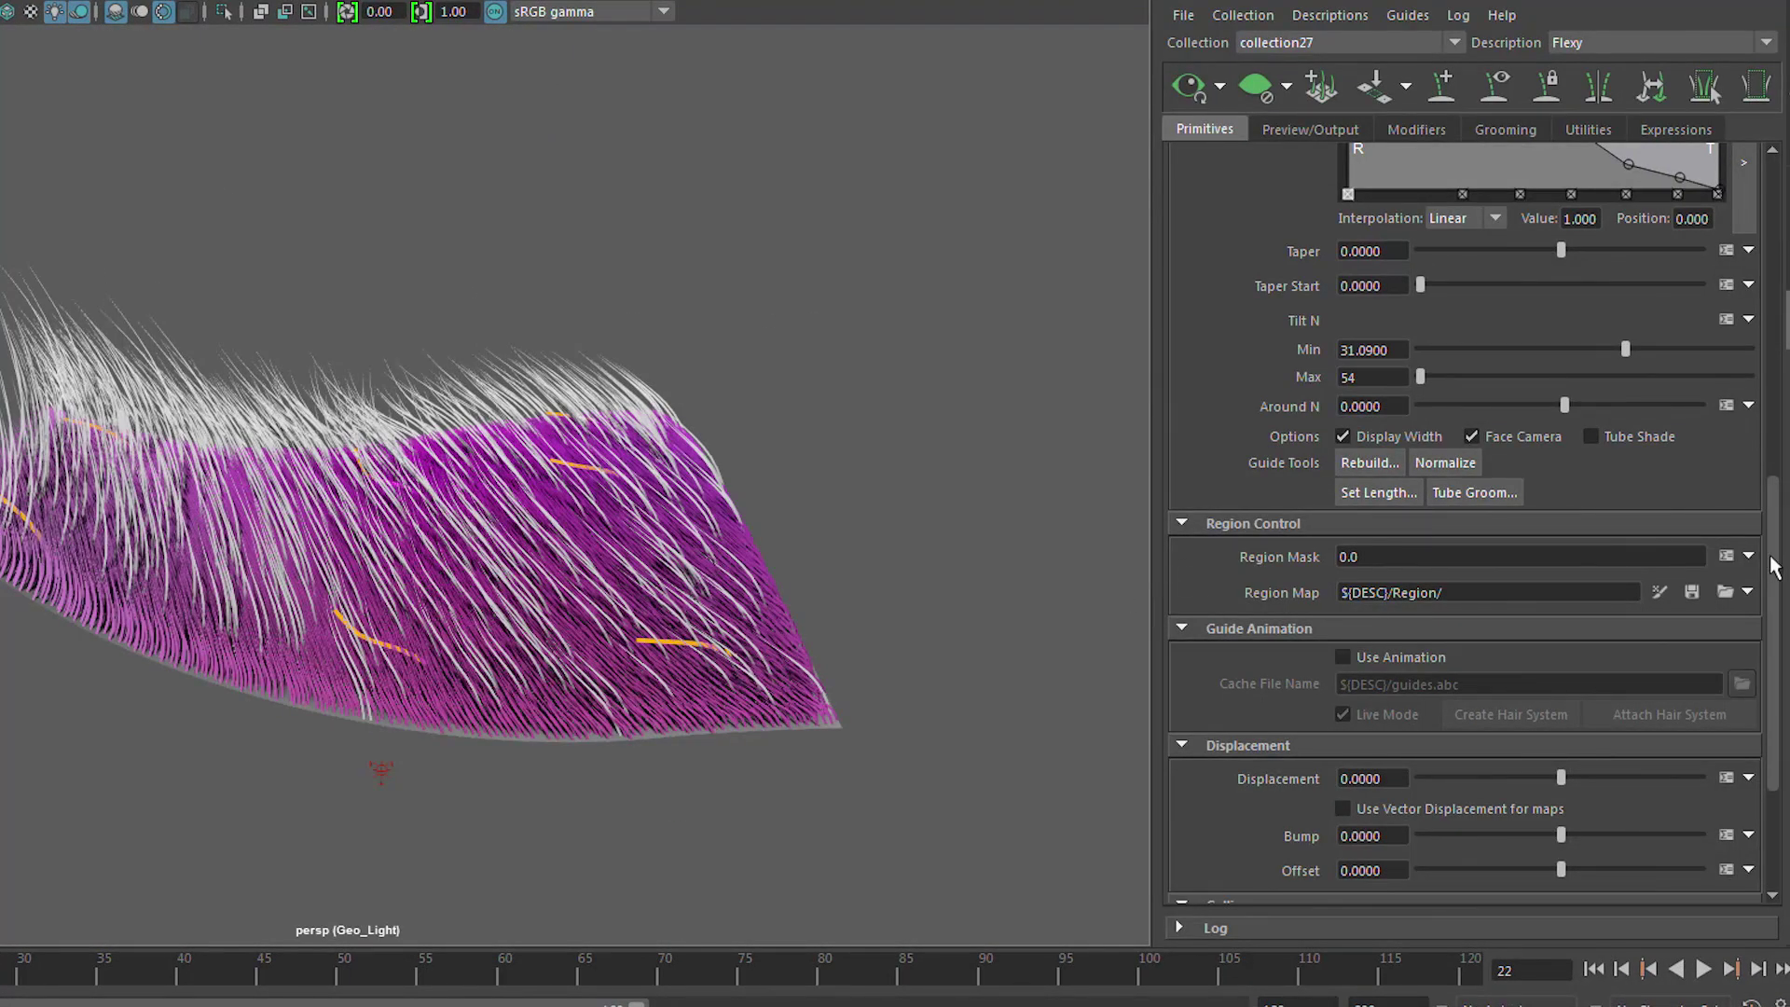
left_click_drag(1774, 566, 1781, 504)
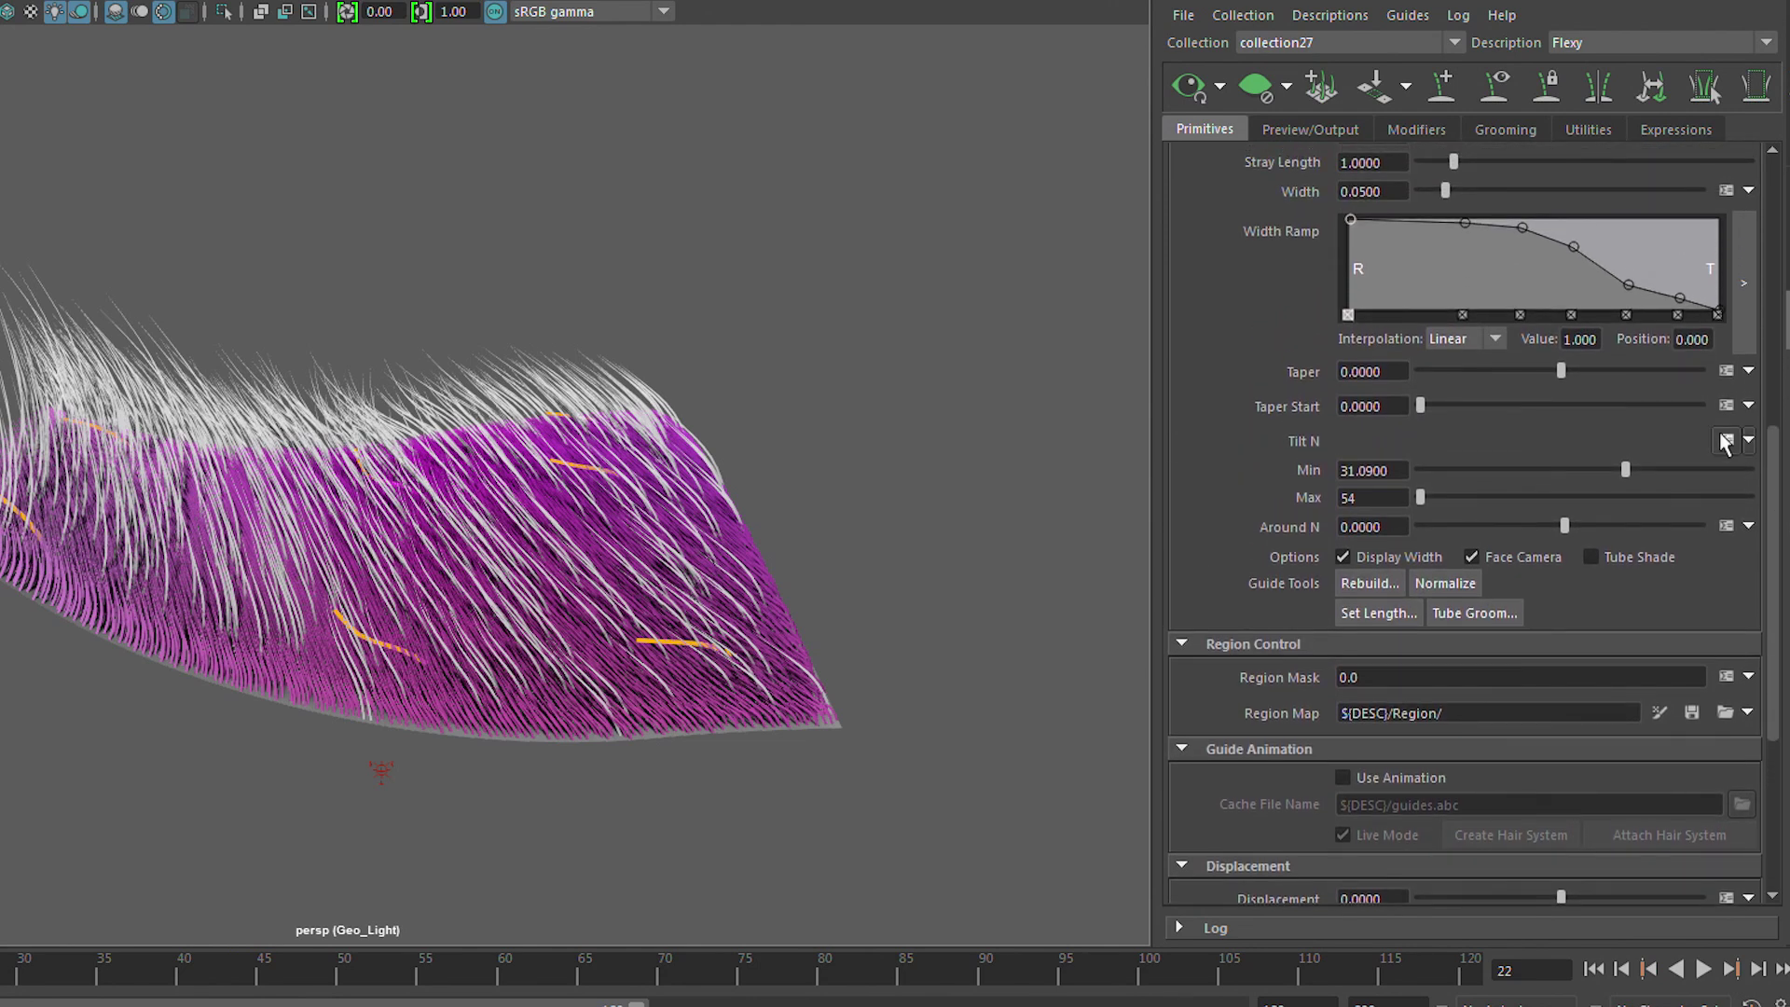
left_click(1725, 441)
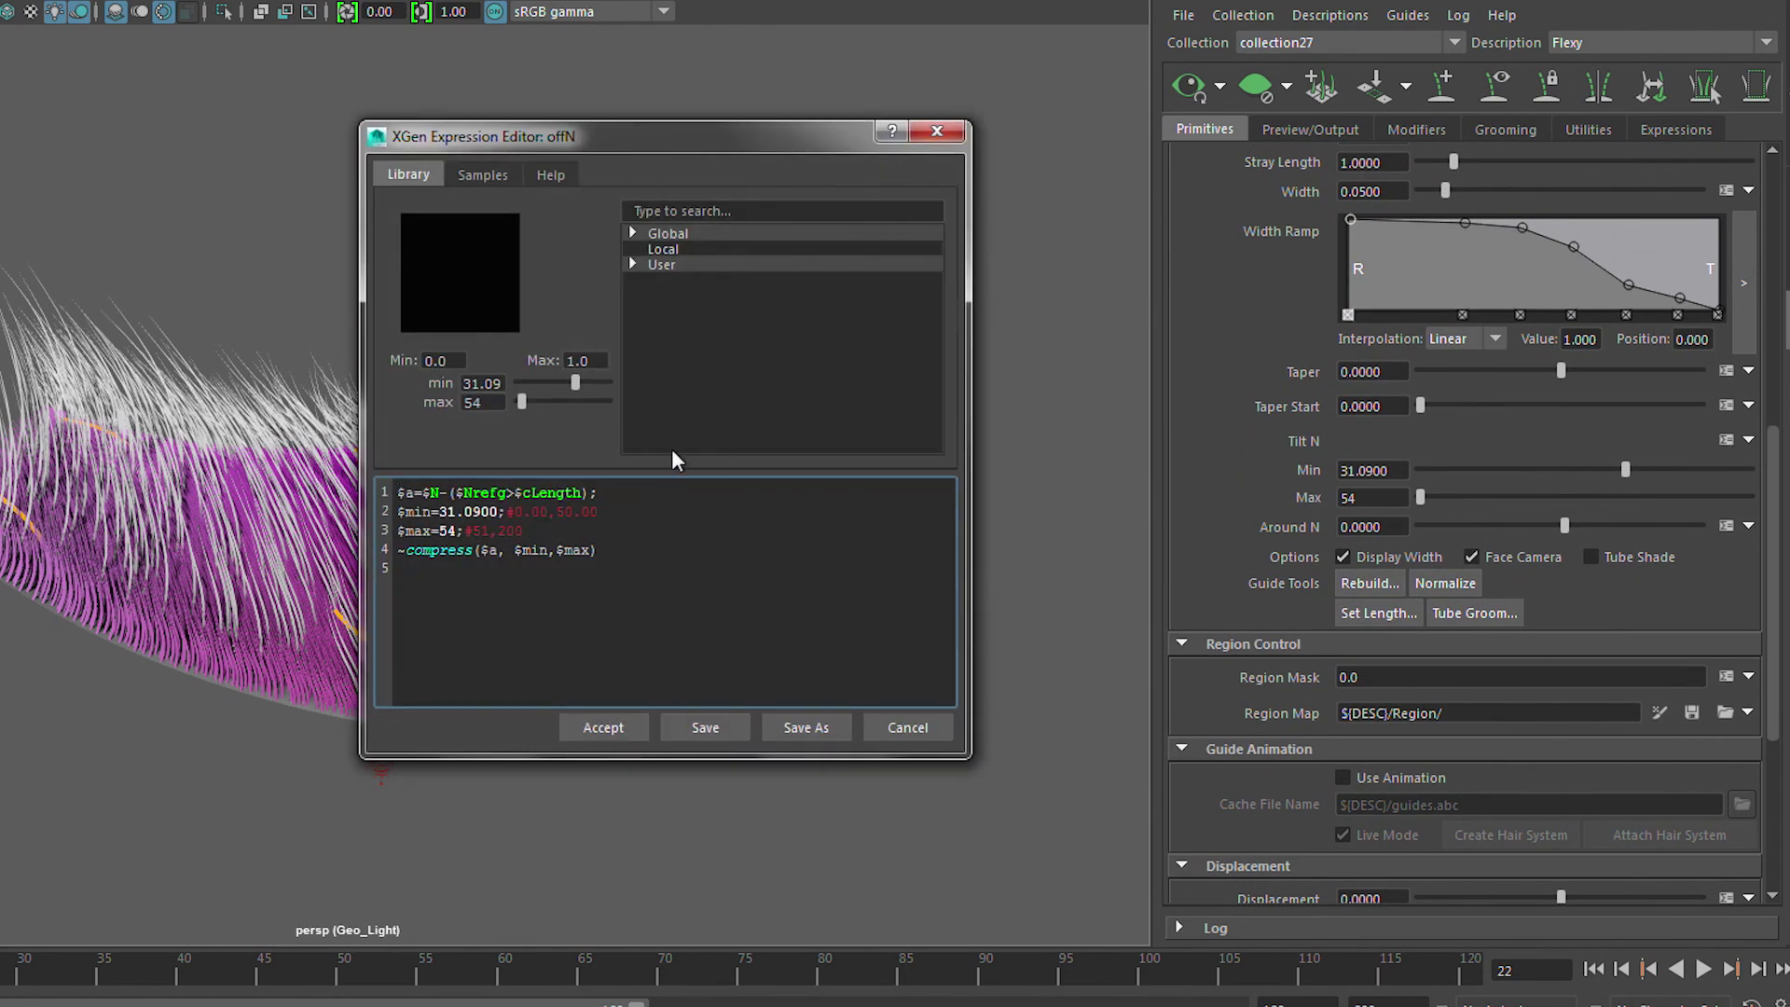
left_click_drag(703, 144, 865, 64)
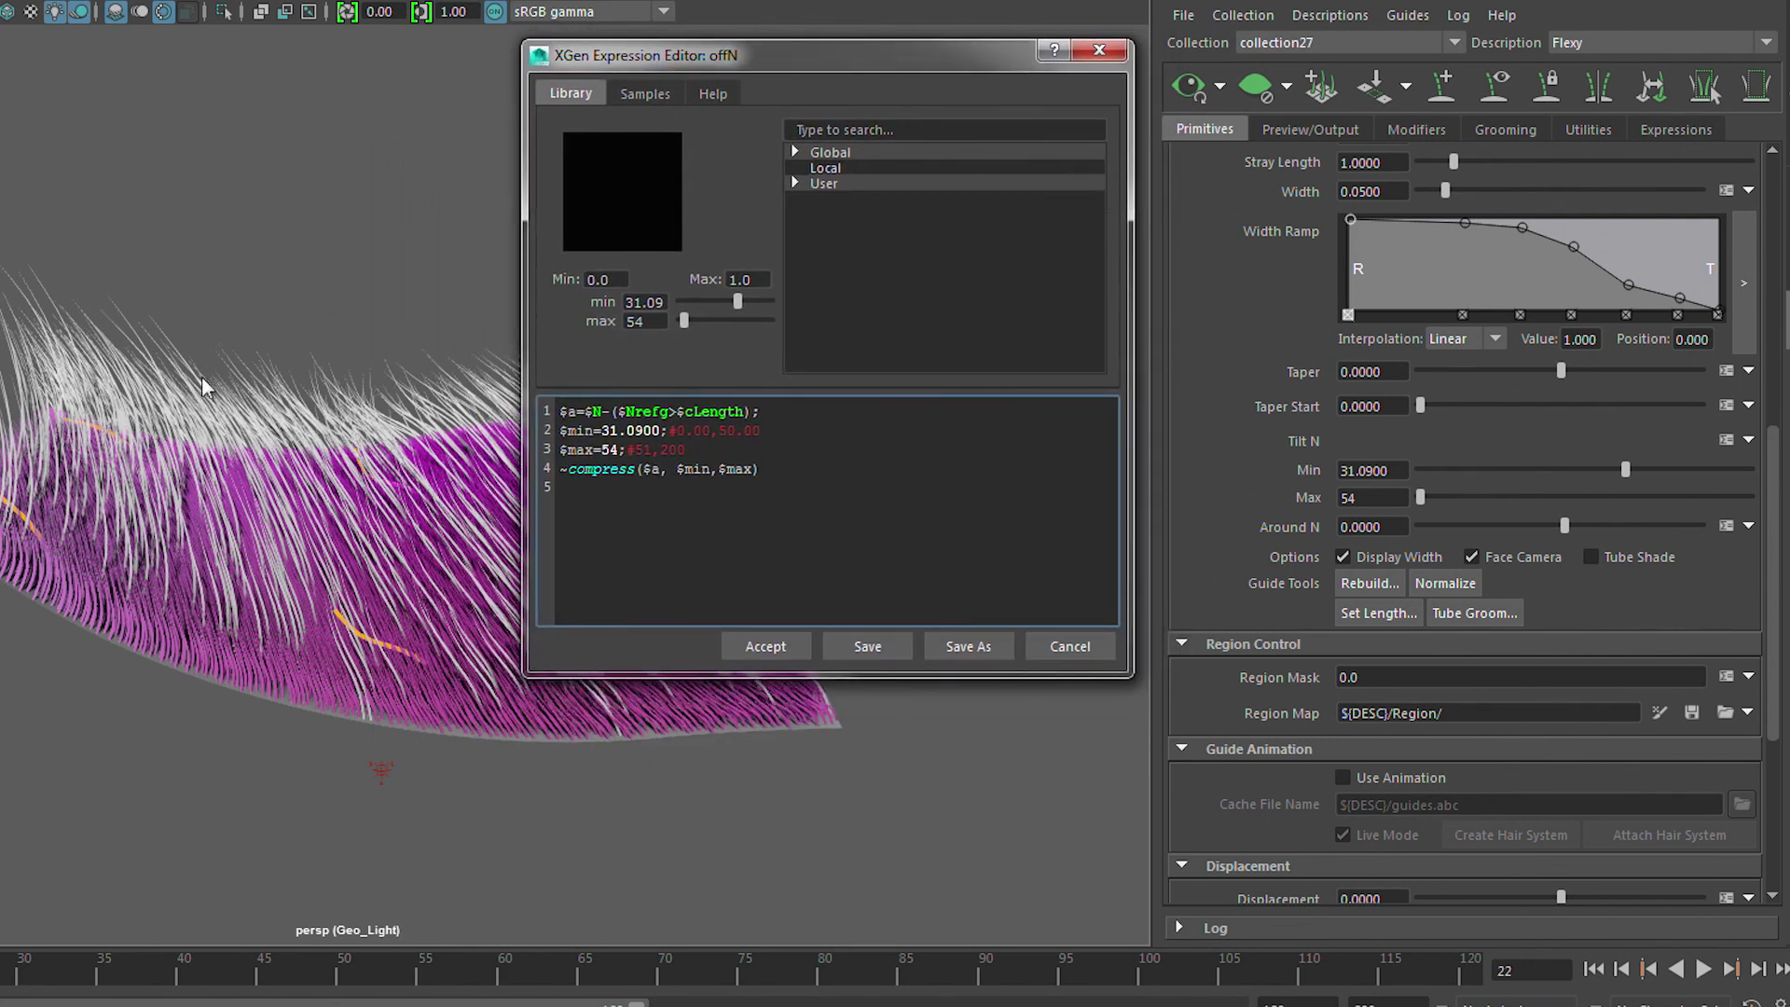